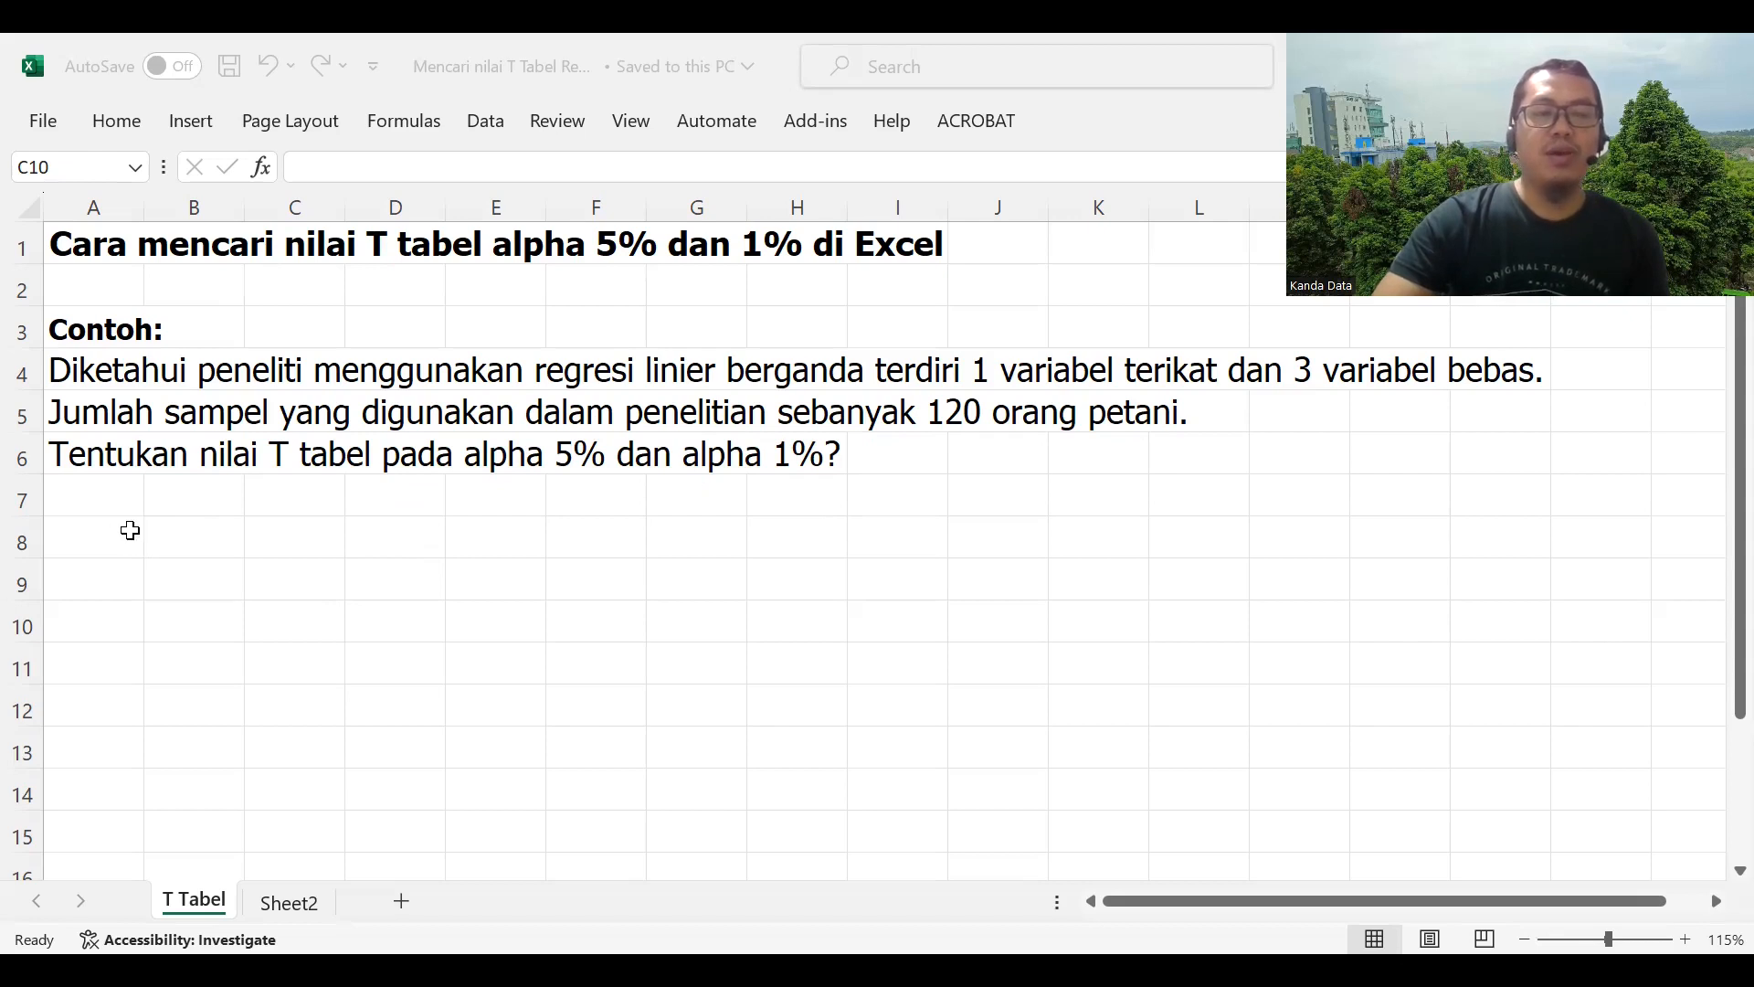
Step: Enter the label "n =" in cell A8 and the sample size 120 in B8
click(130, 529)
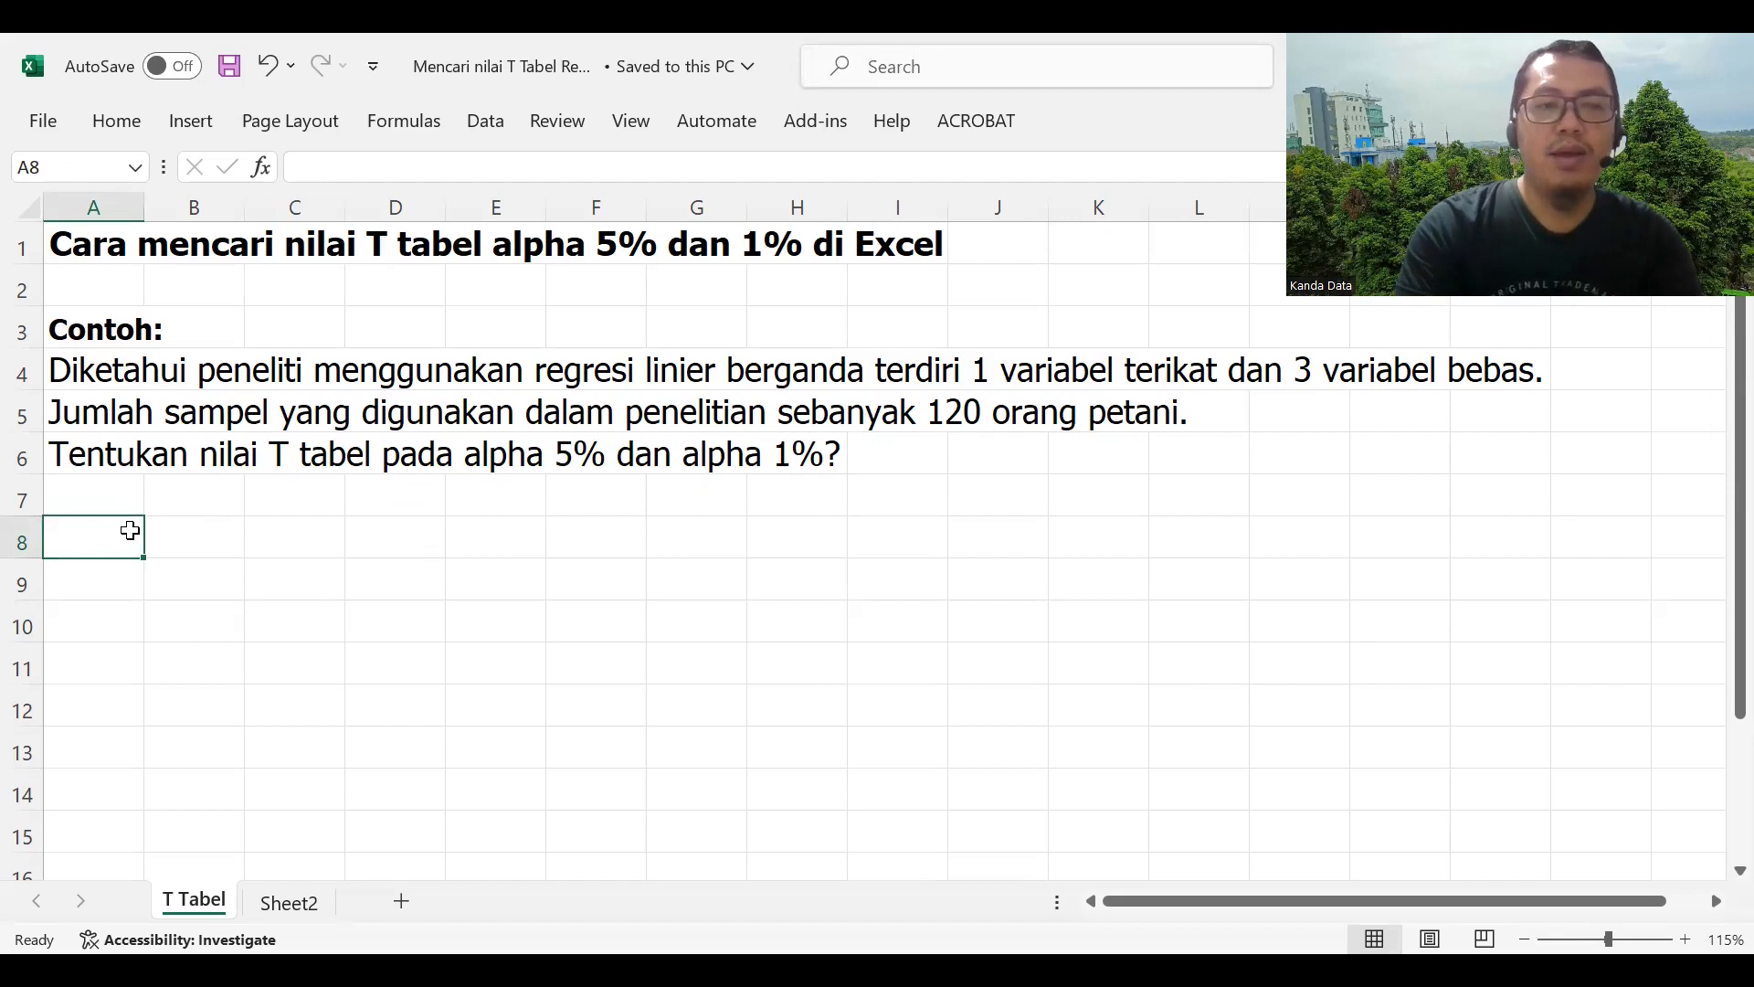
text(n)
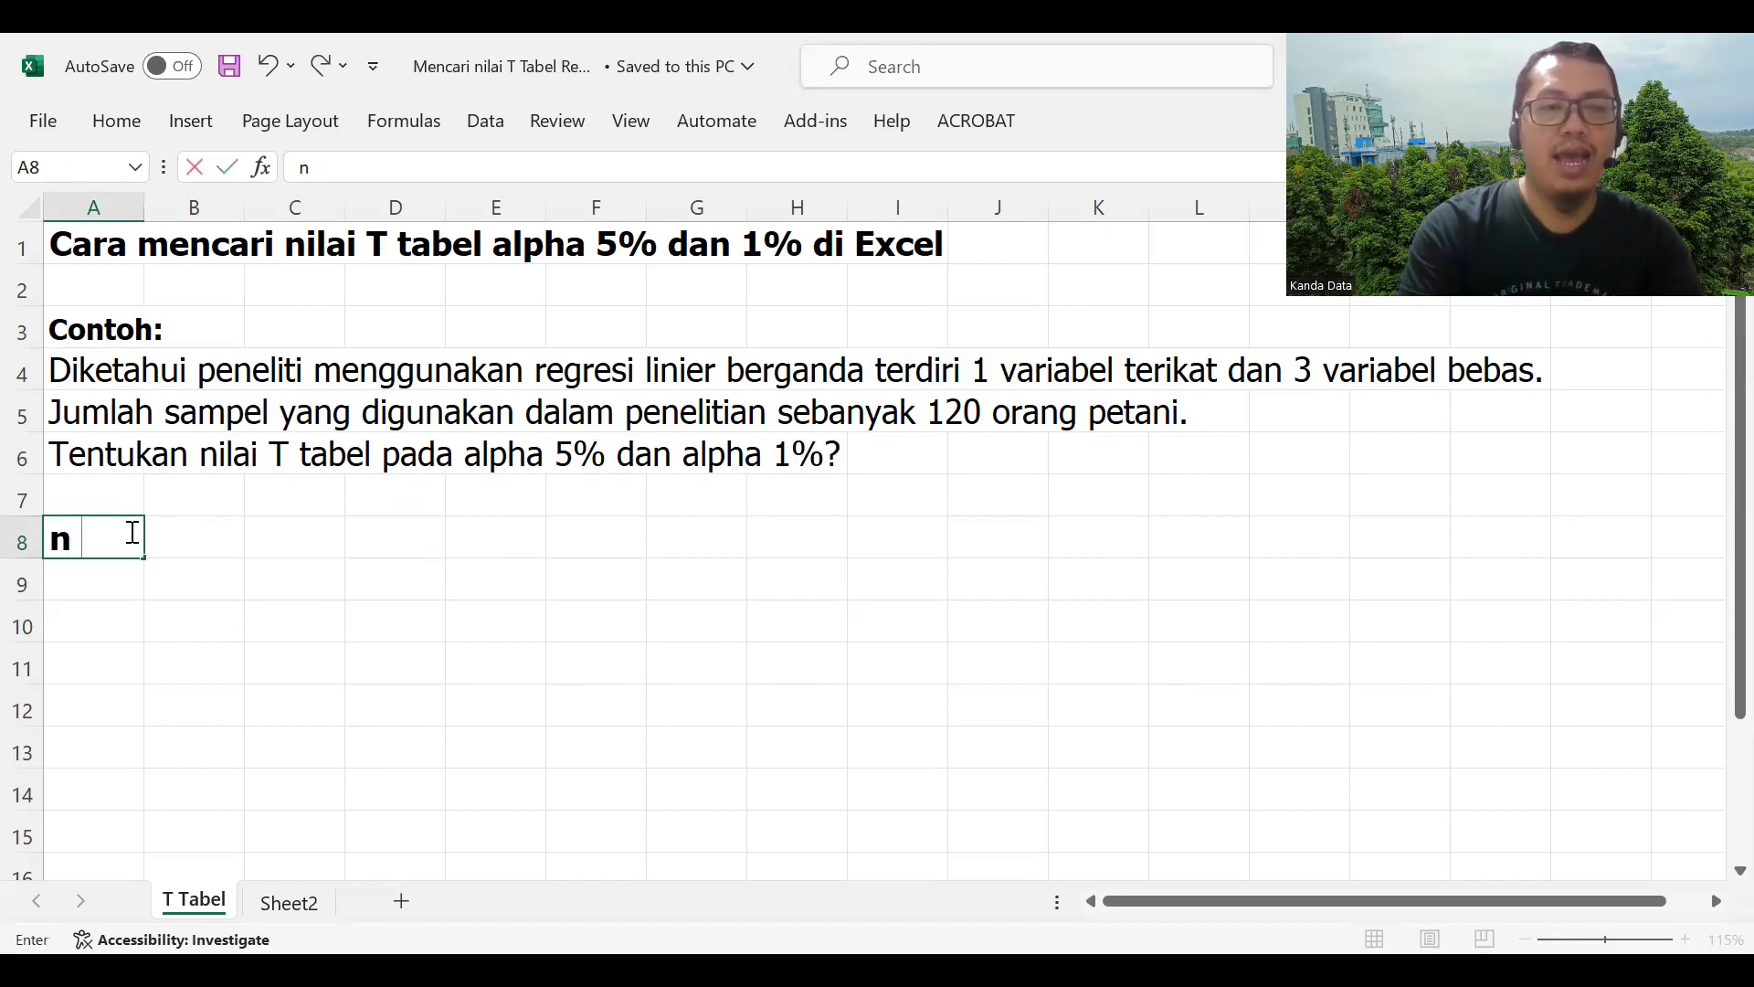
text( =)
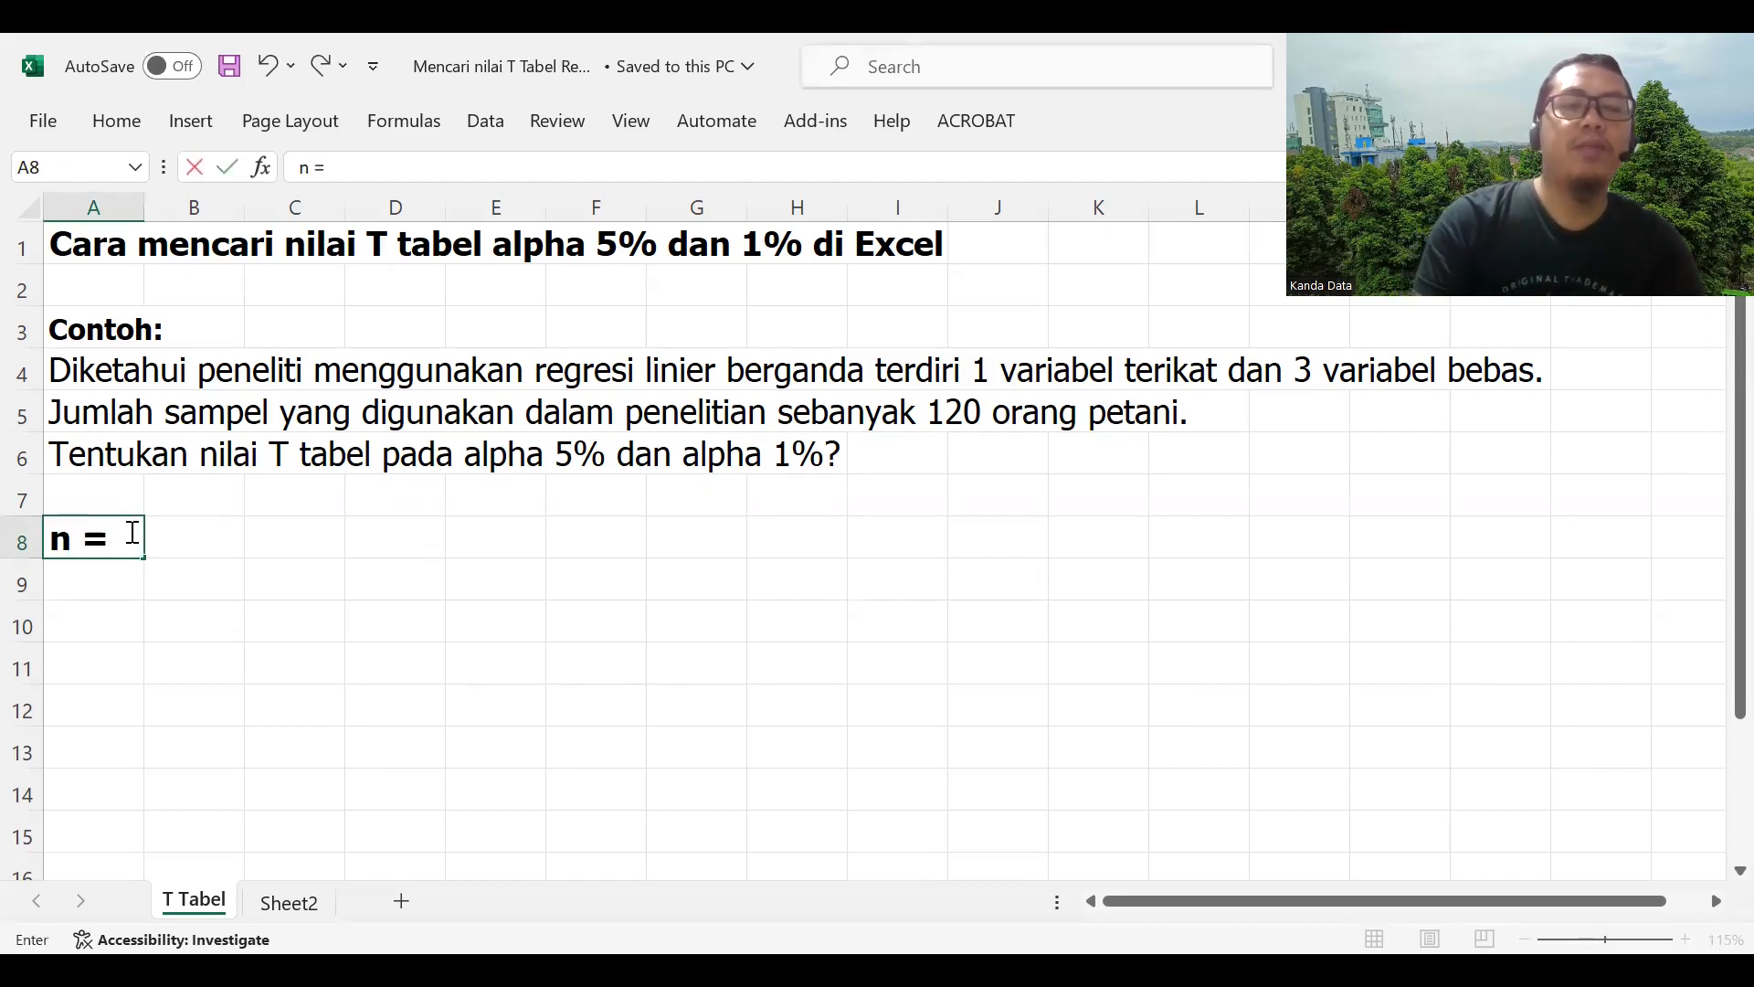
key(Tab)
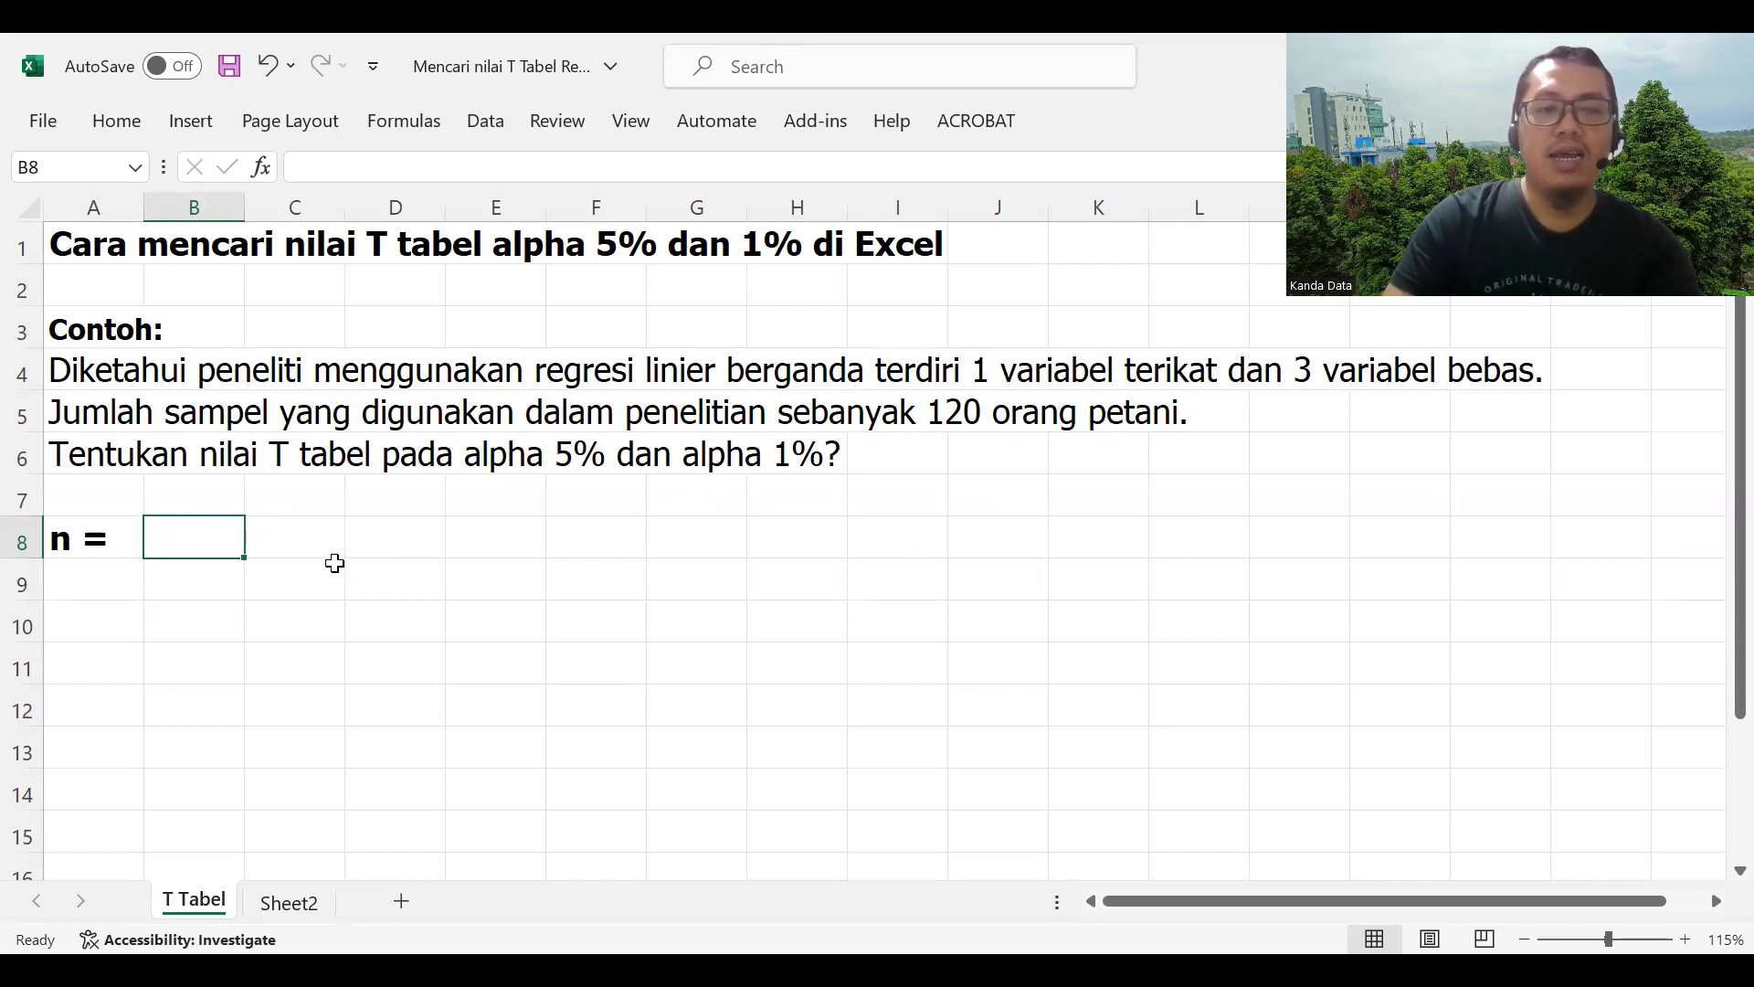
text(120)
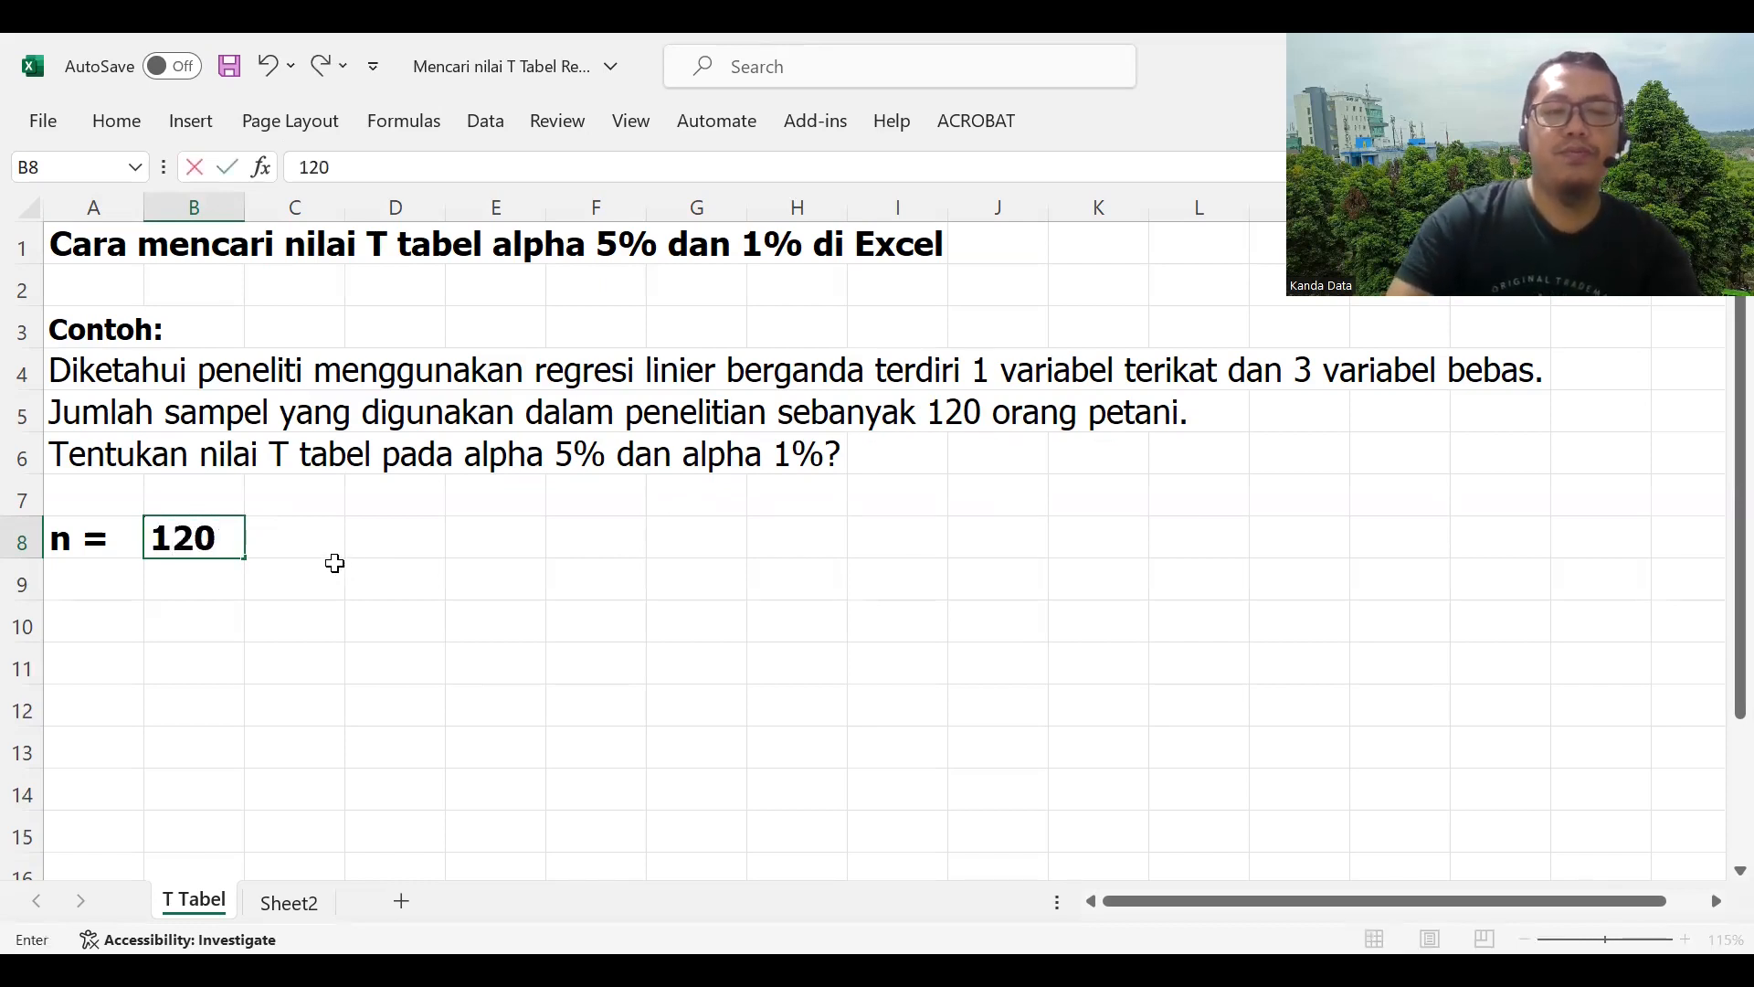
click(325, 588)
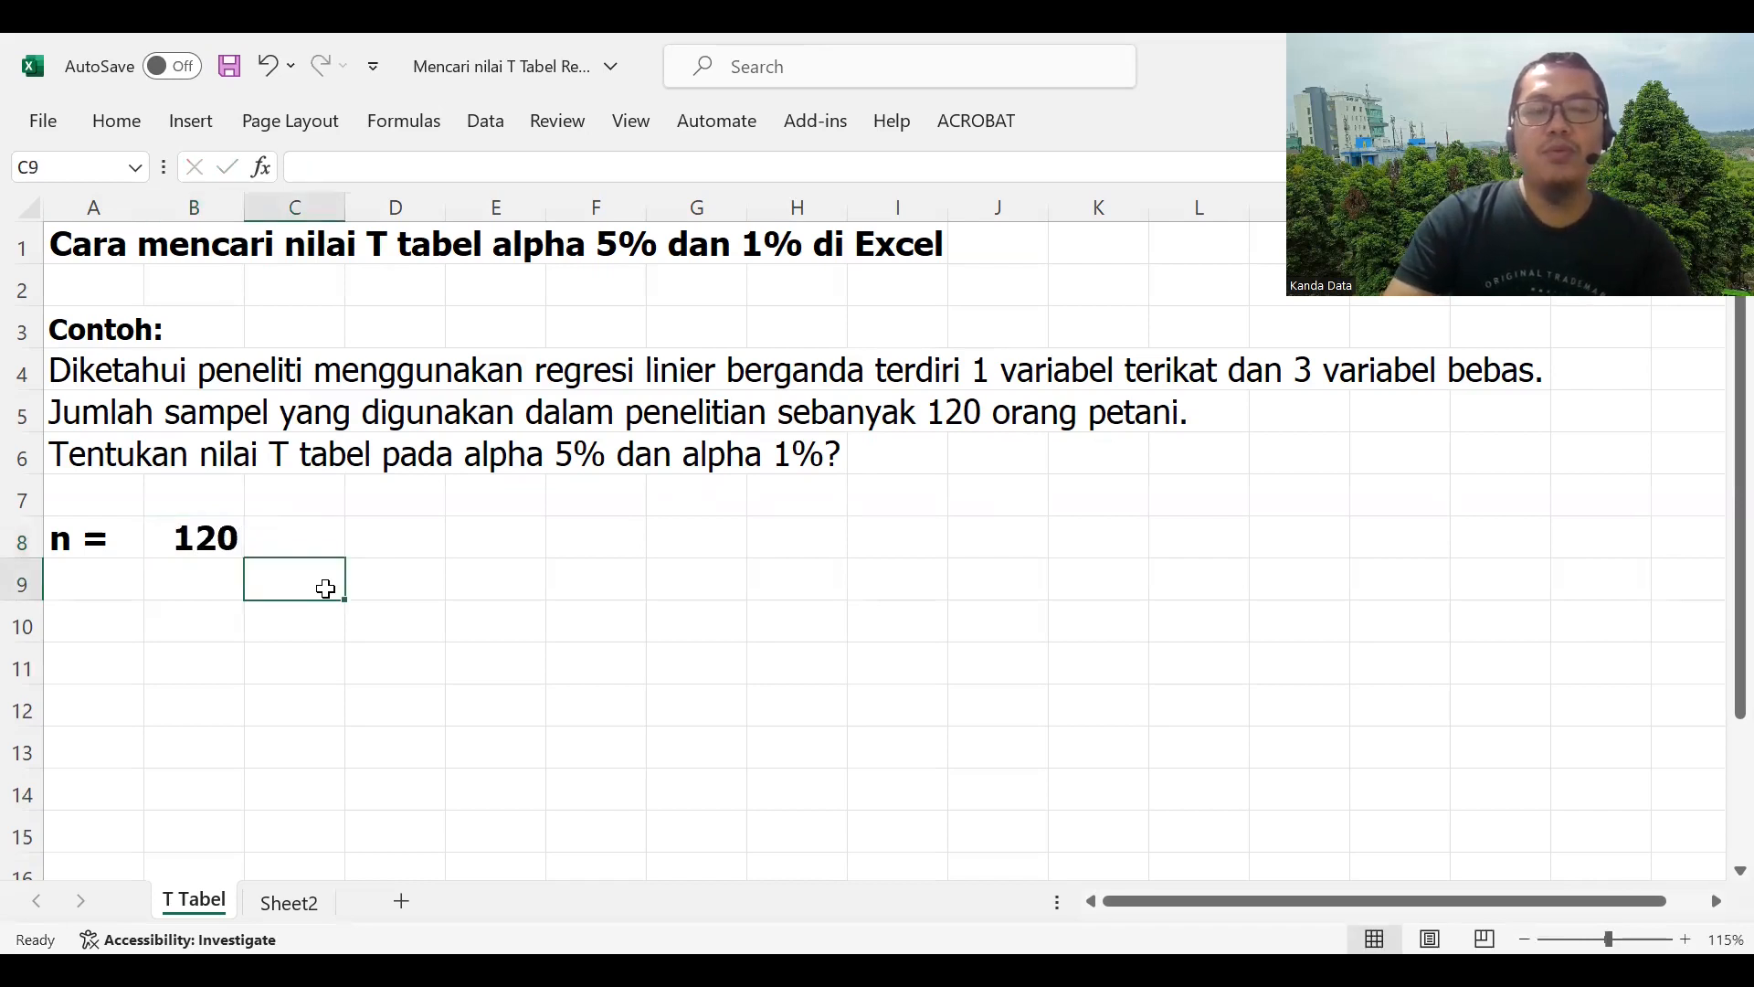
Step: Write the degrees-of-freedom formula as the text "df = n-k" in cell A9
click(81, 586)
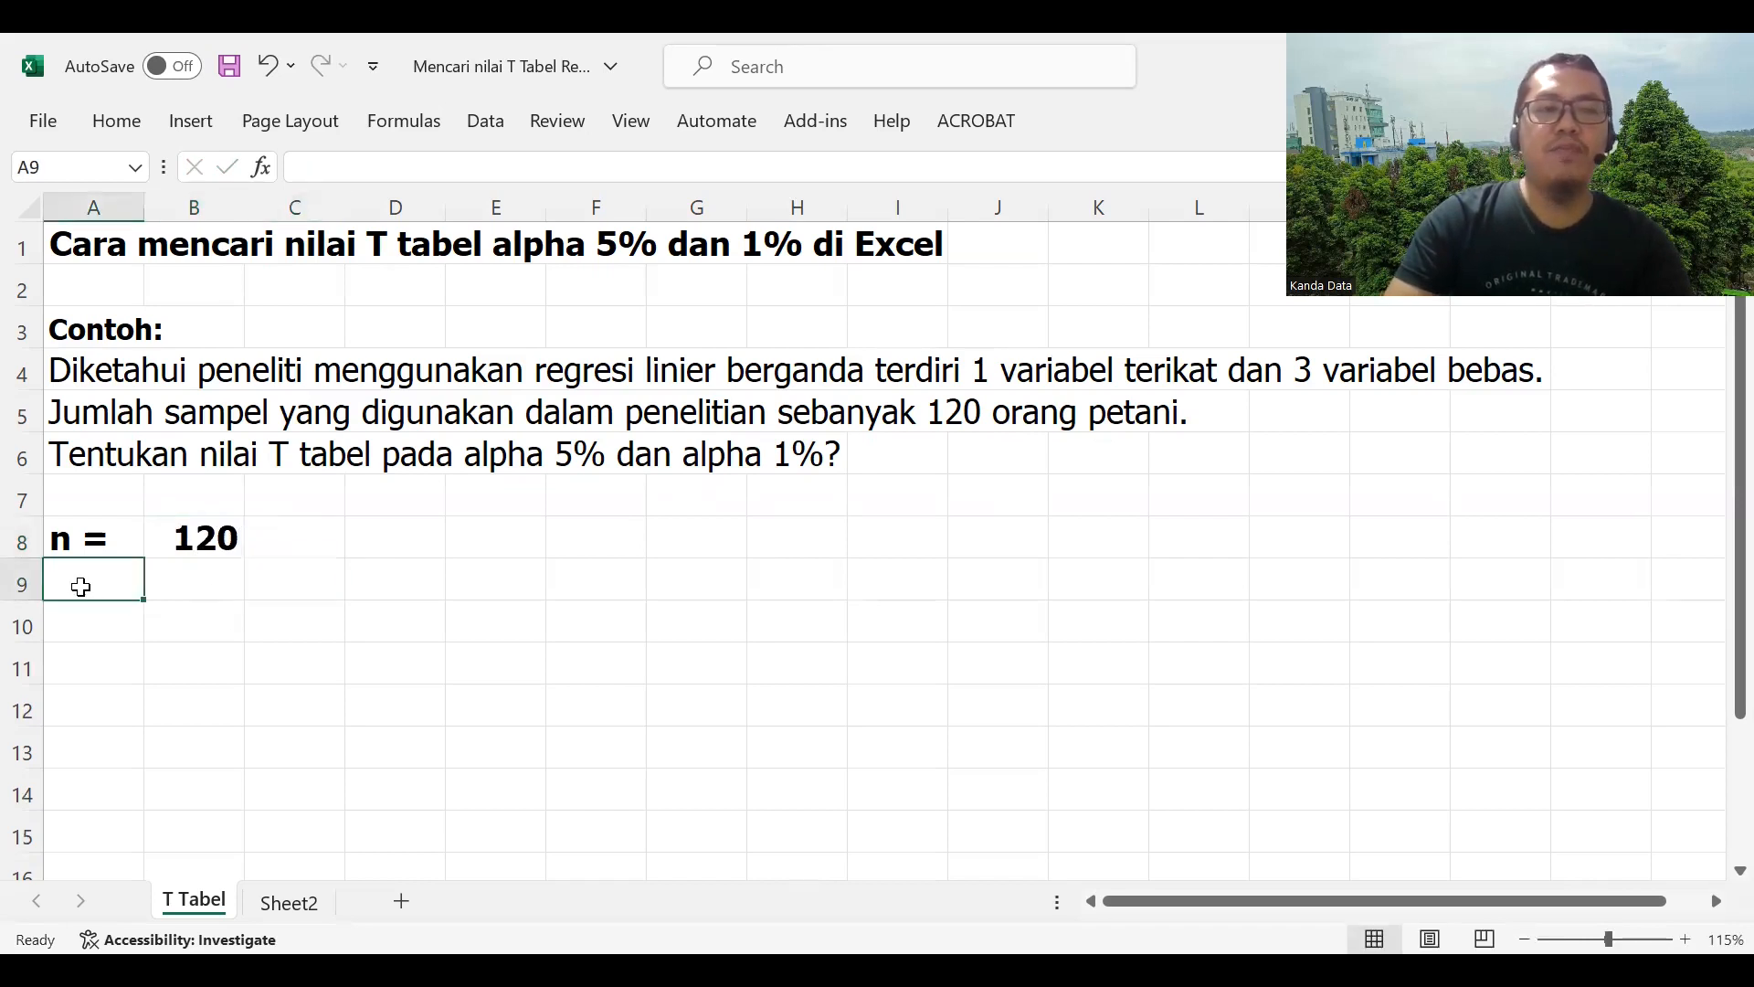
text(df)
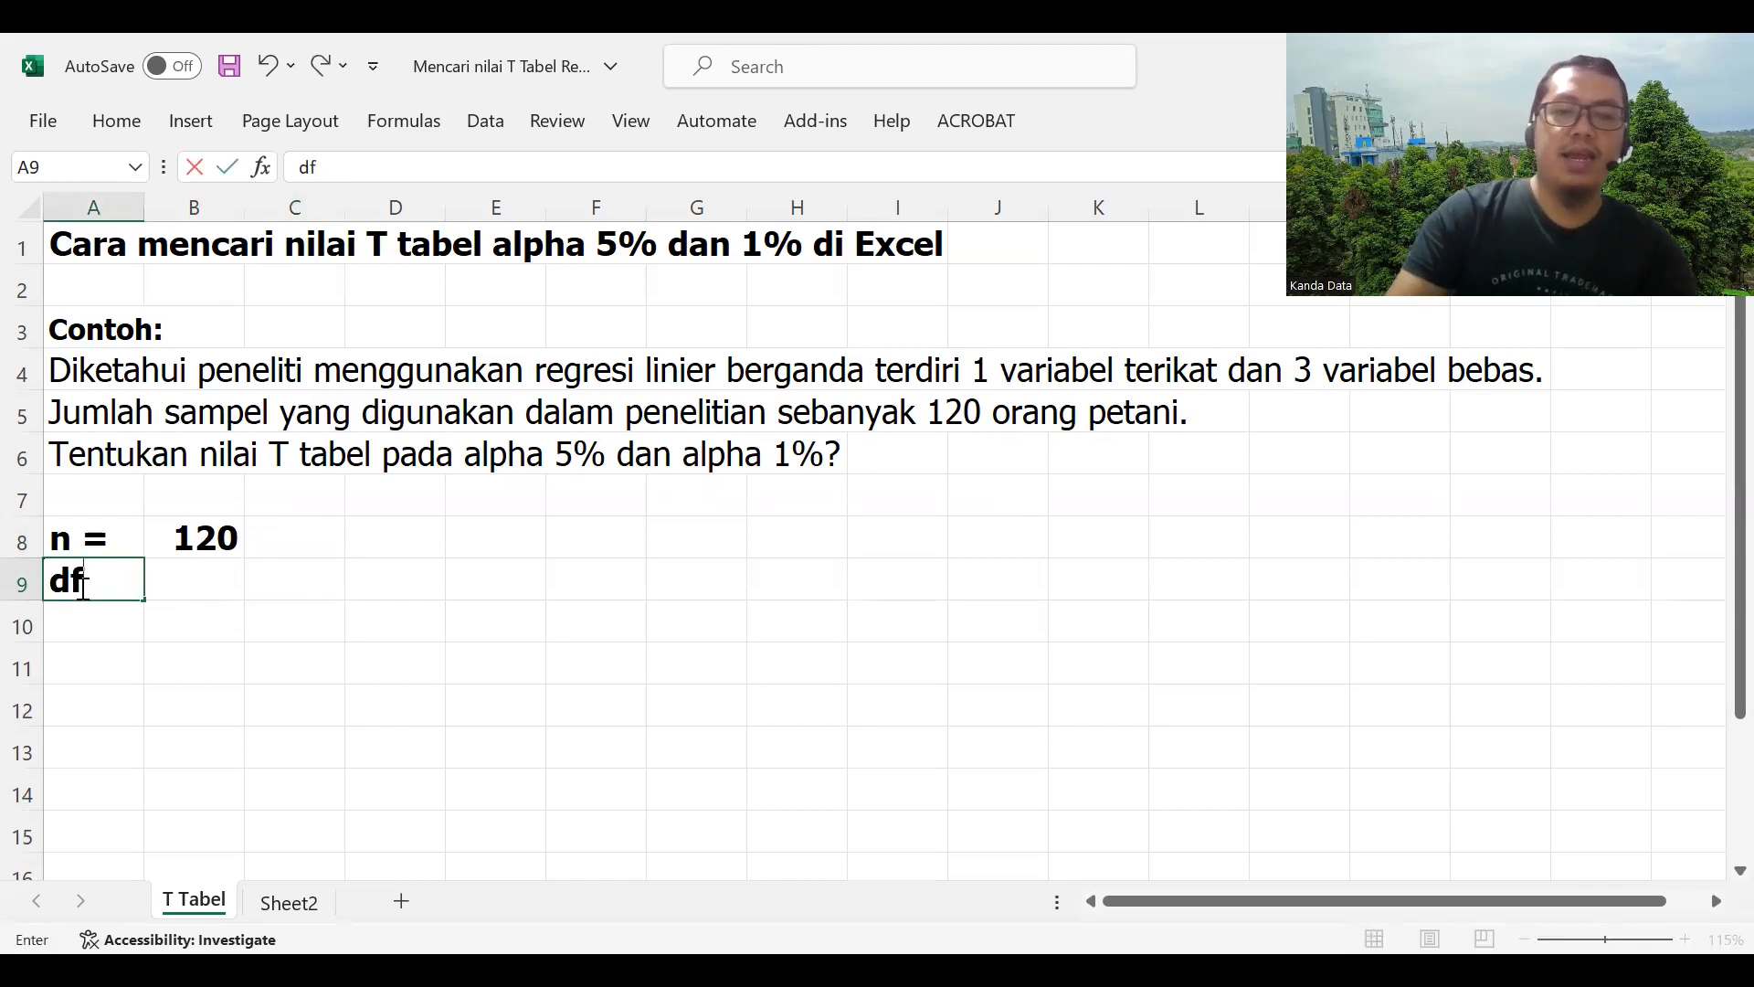
text( =)
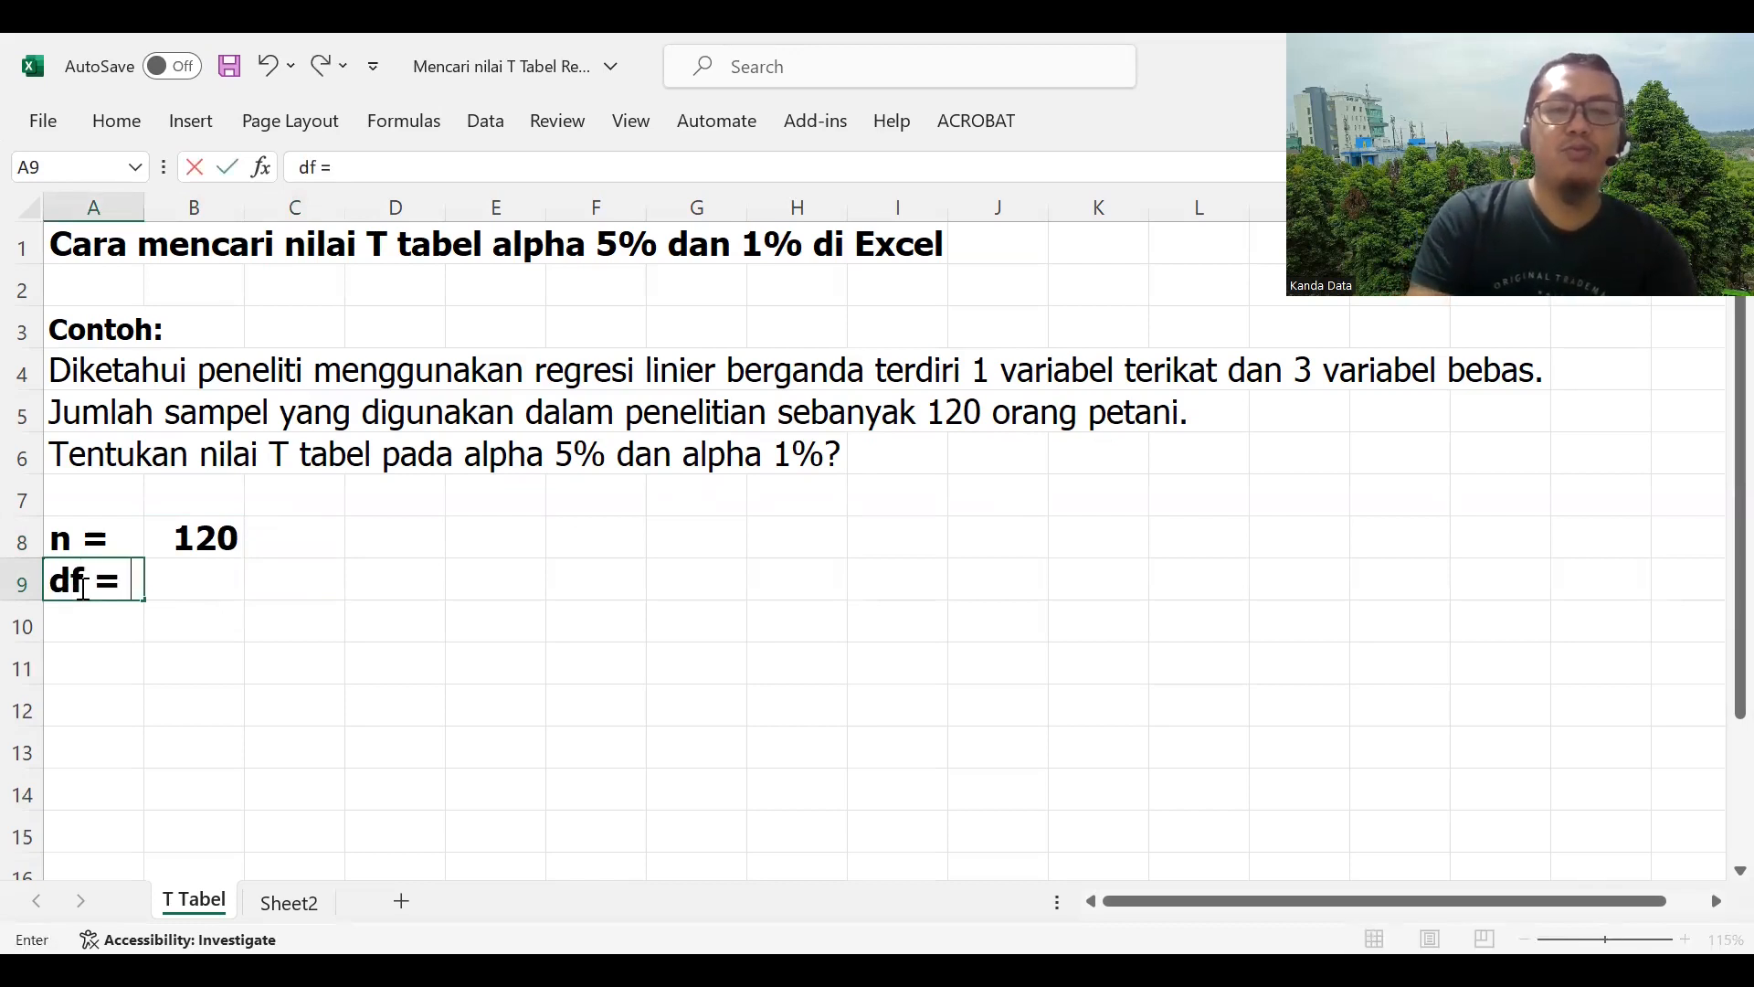
text( n)
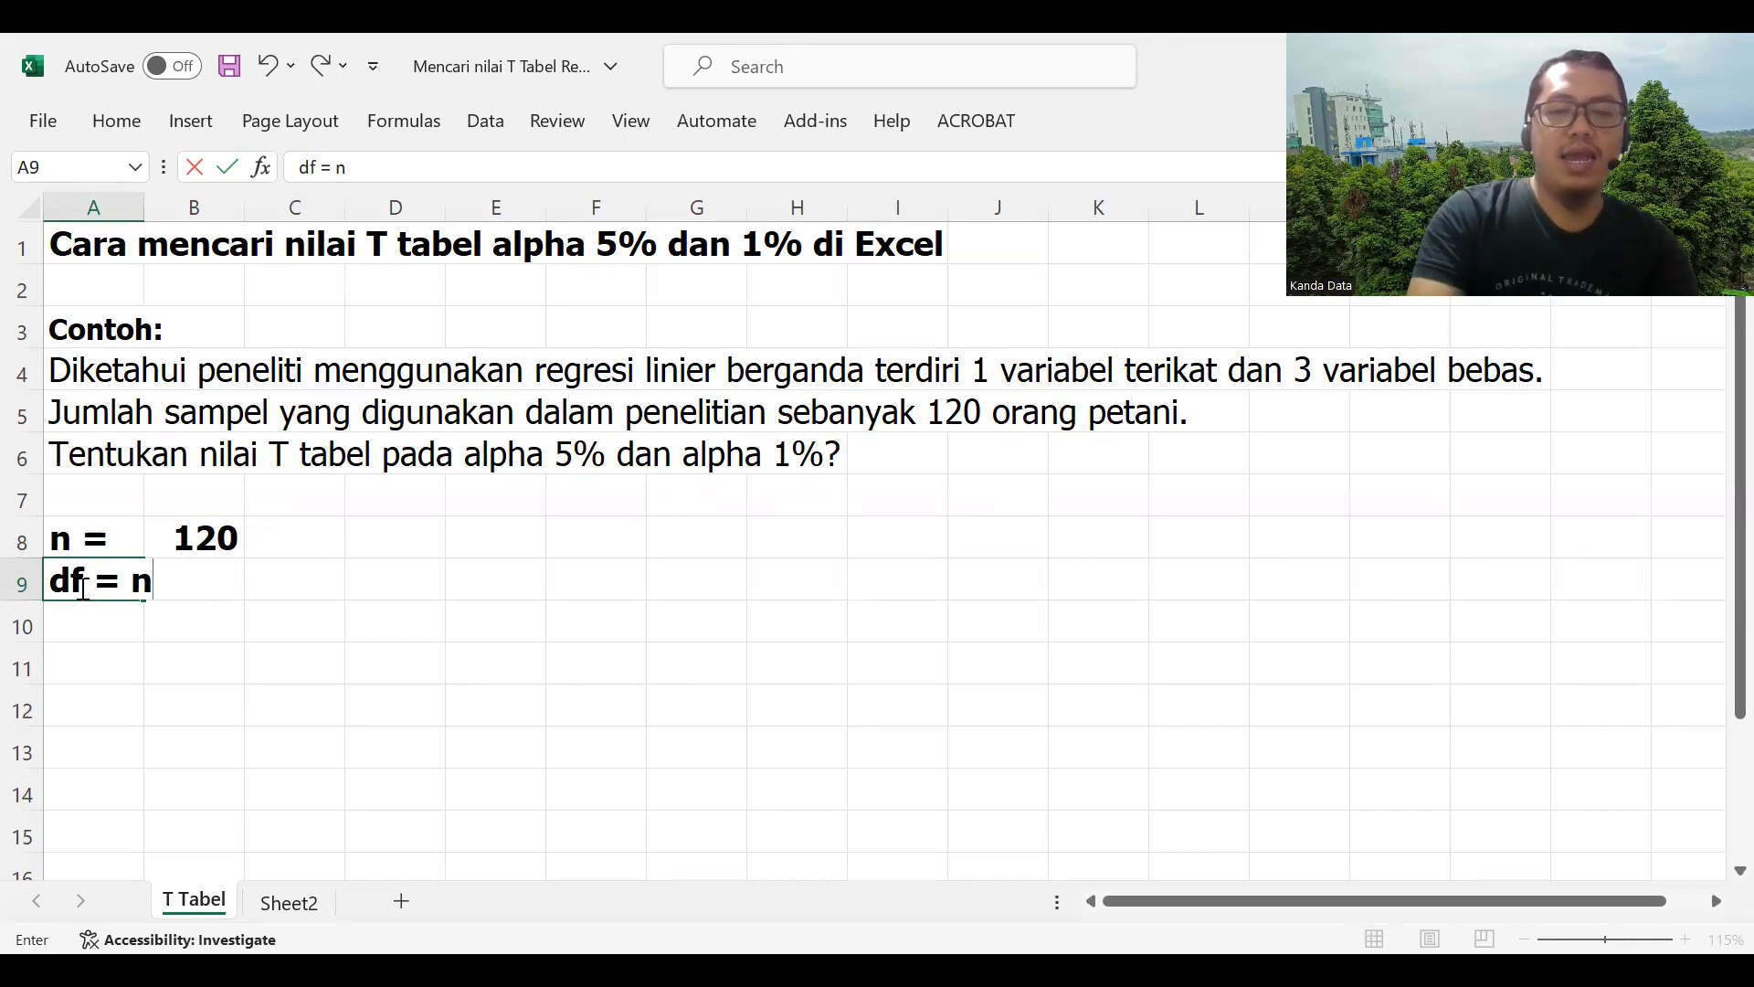
text(-k)
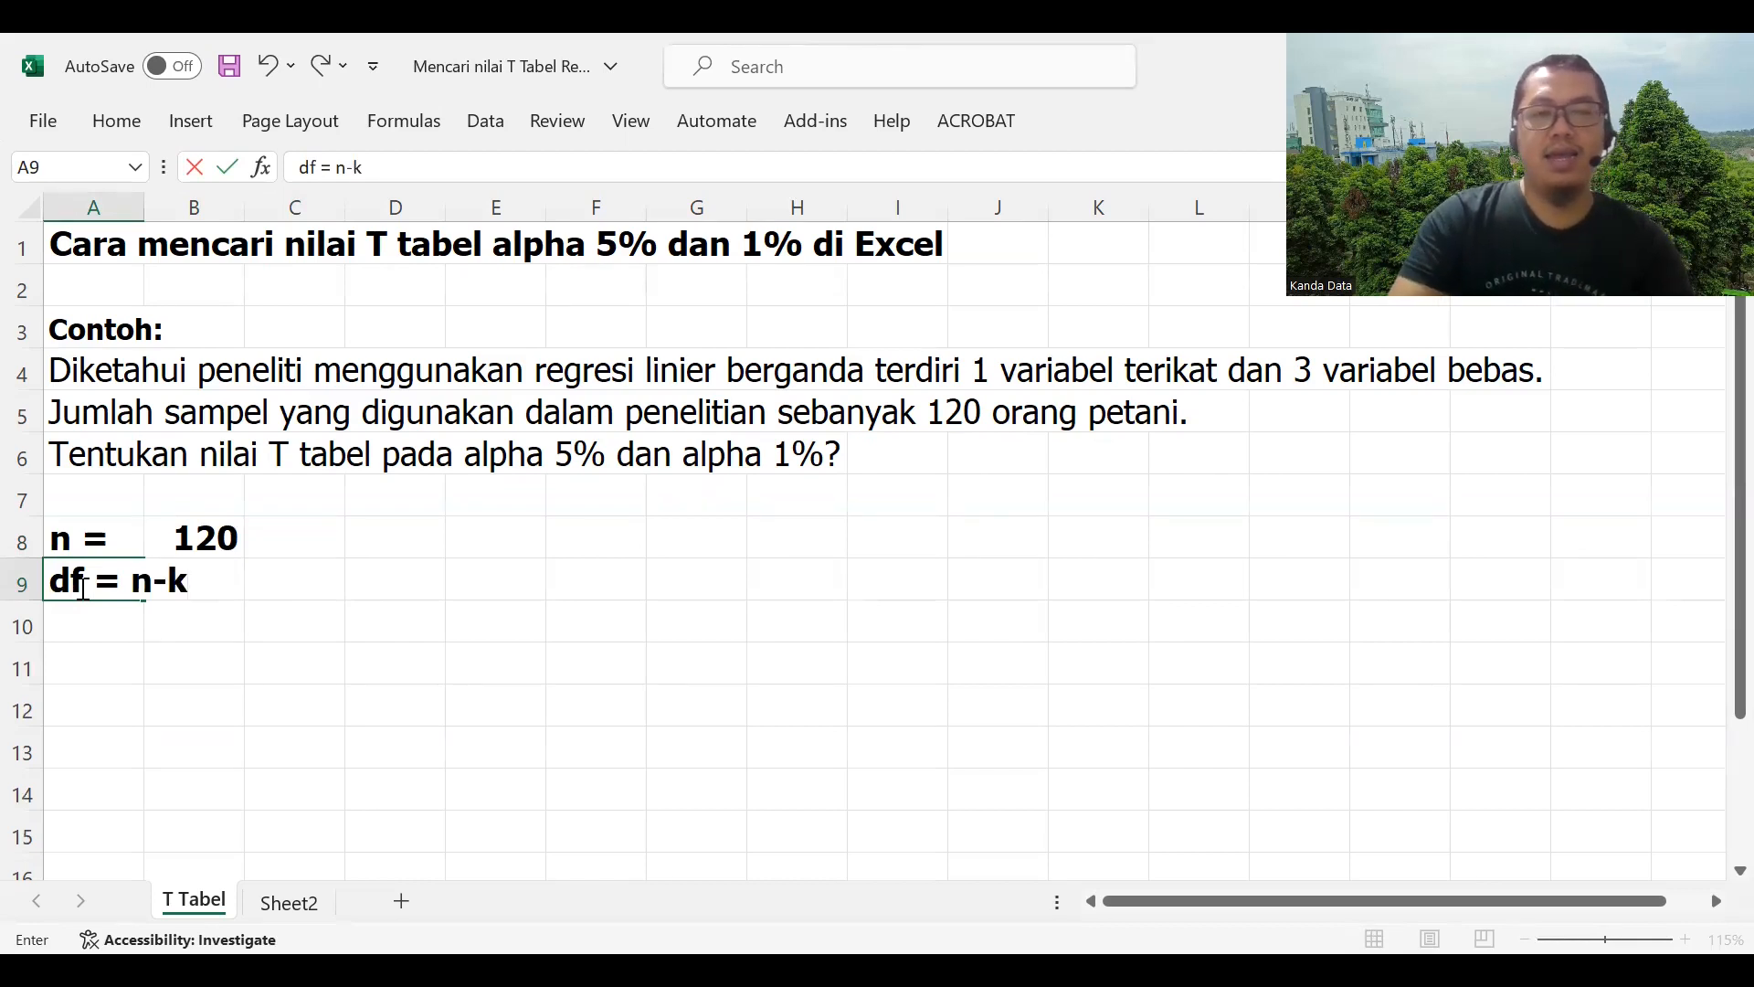
Step: Write the definition "k = Jumlah seluruh variabel (variabel terikat + variabel bebas)" in cell A10
click(86, 627)
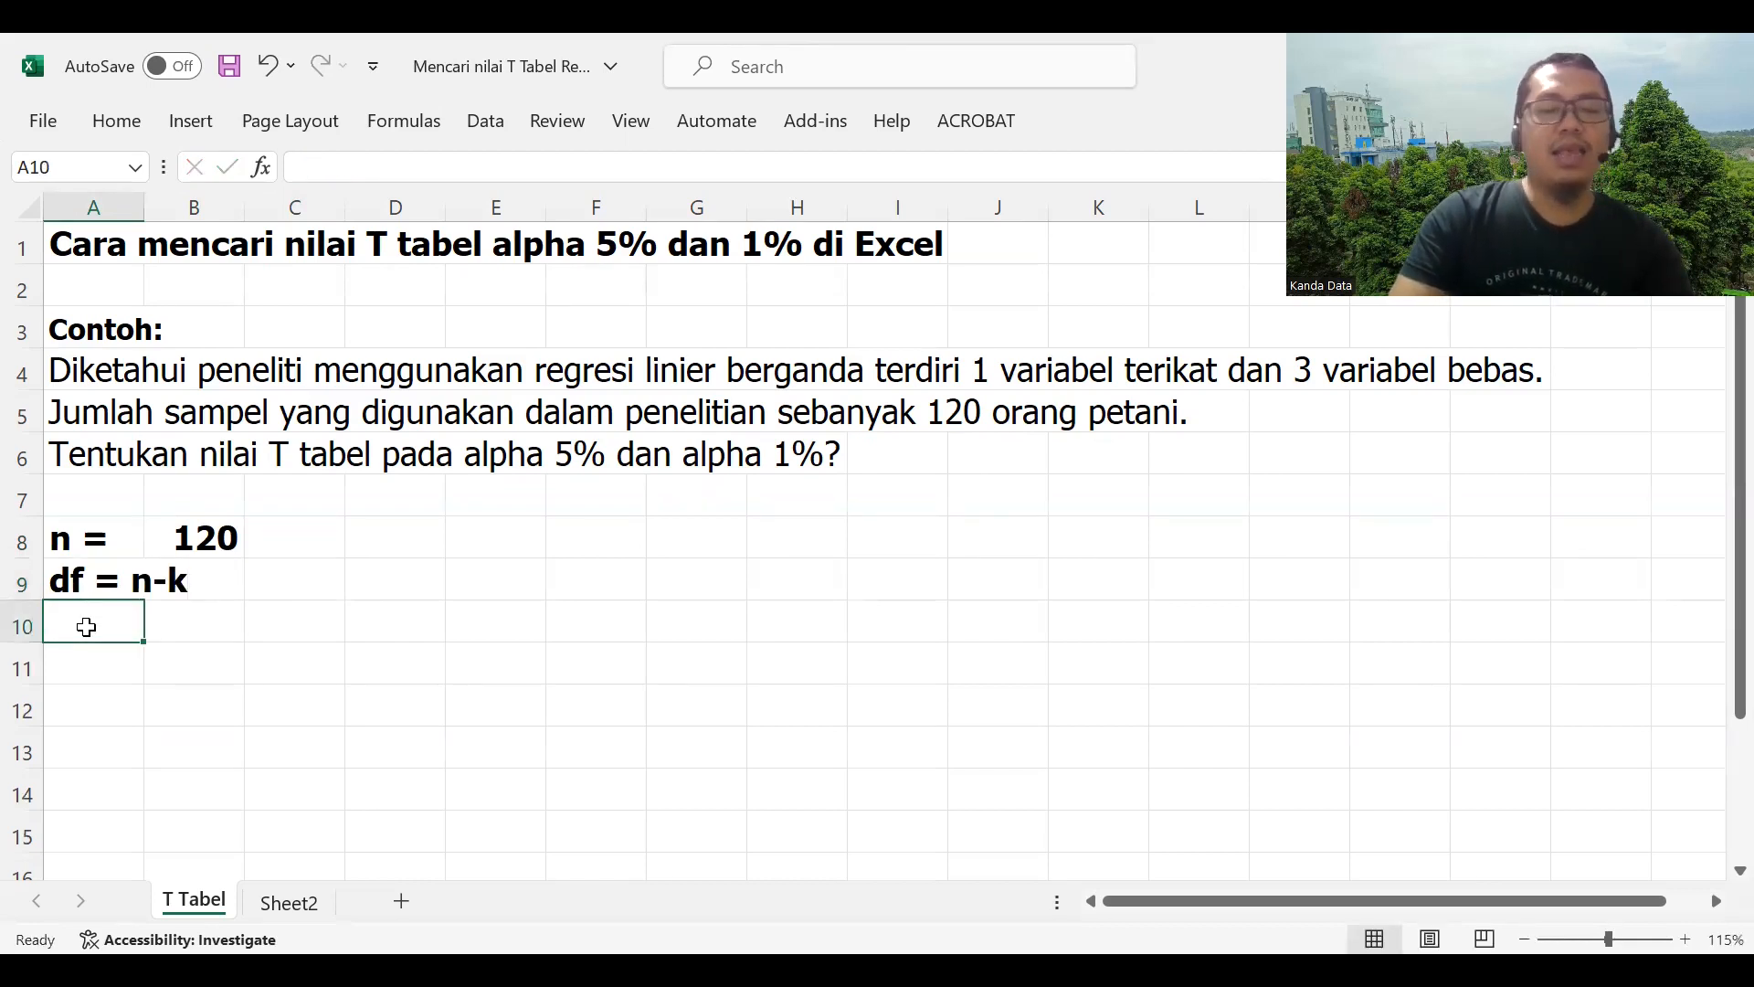
text(k)
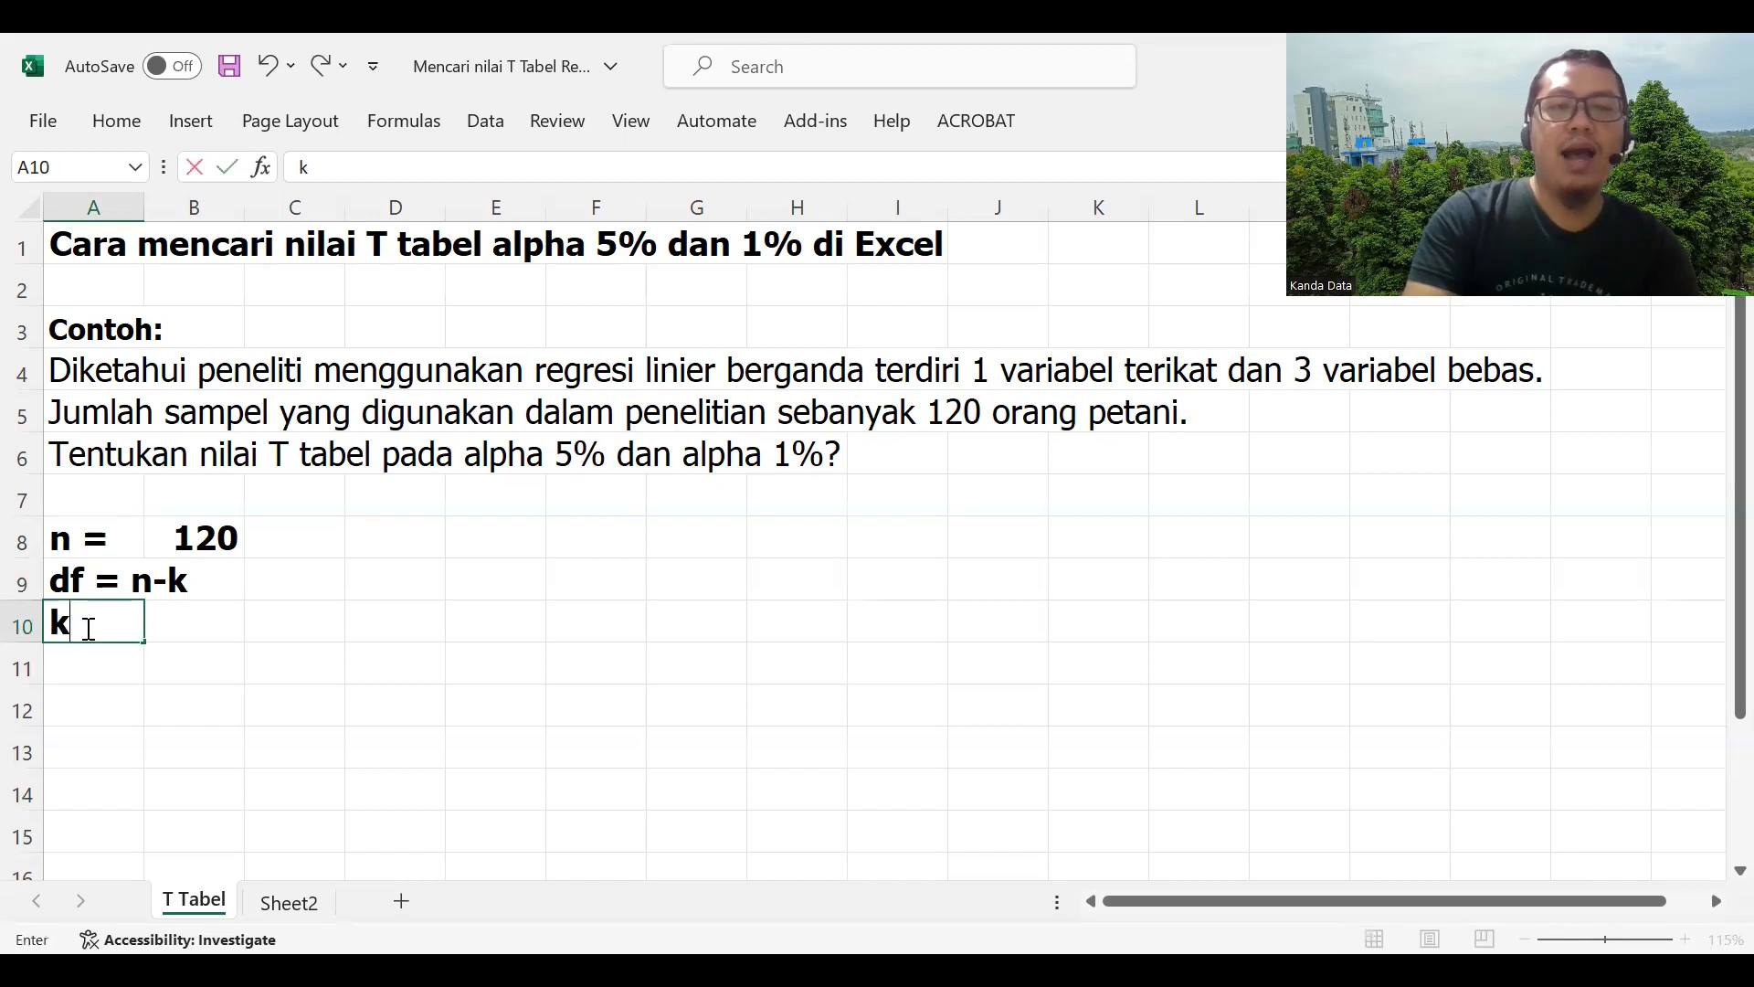
text( =)
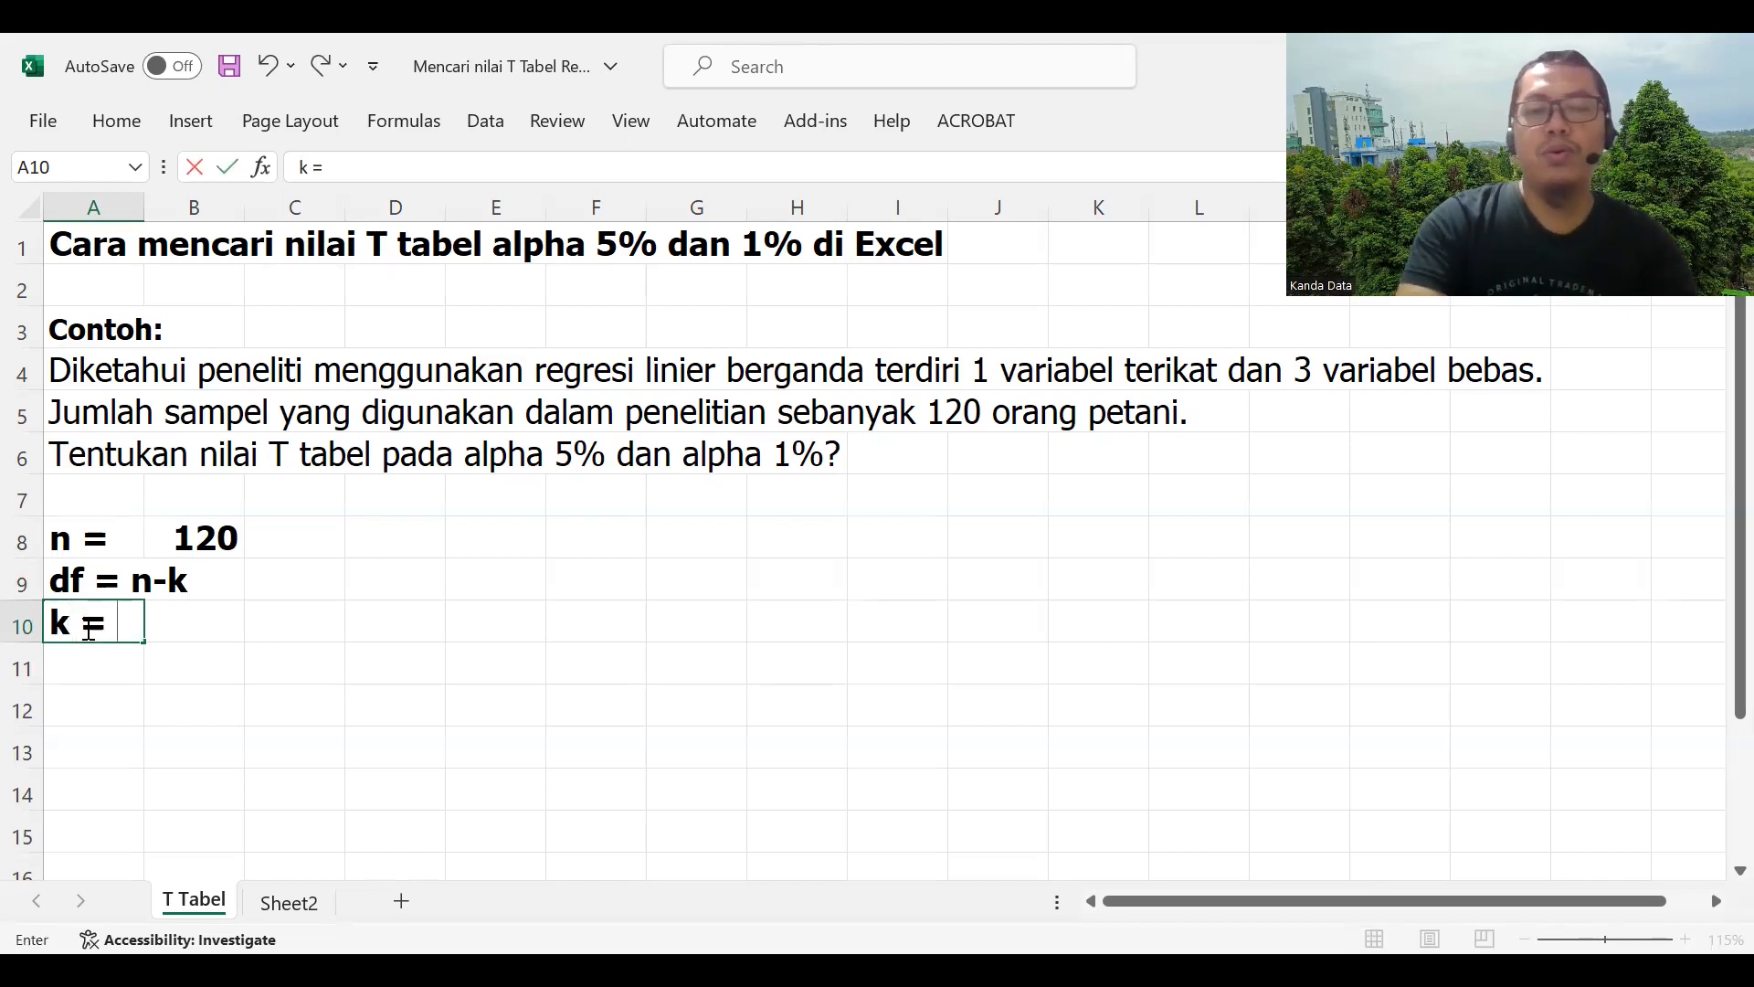
text( Jumlah selu)
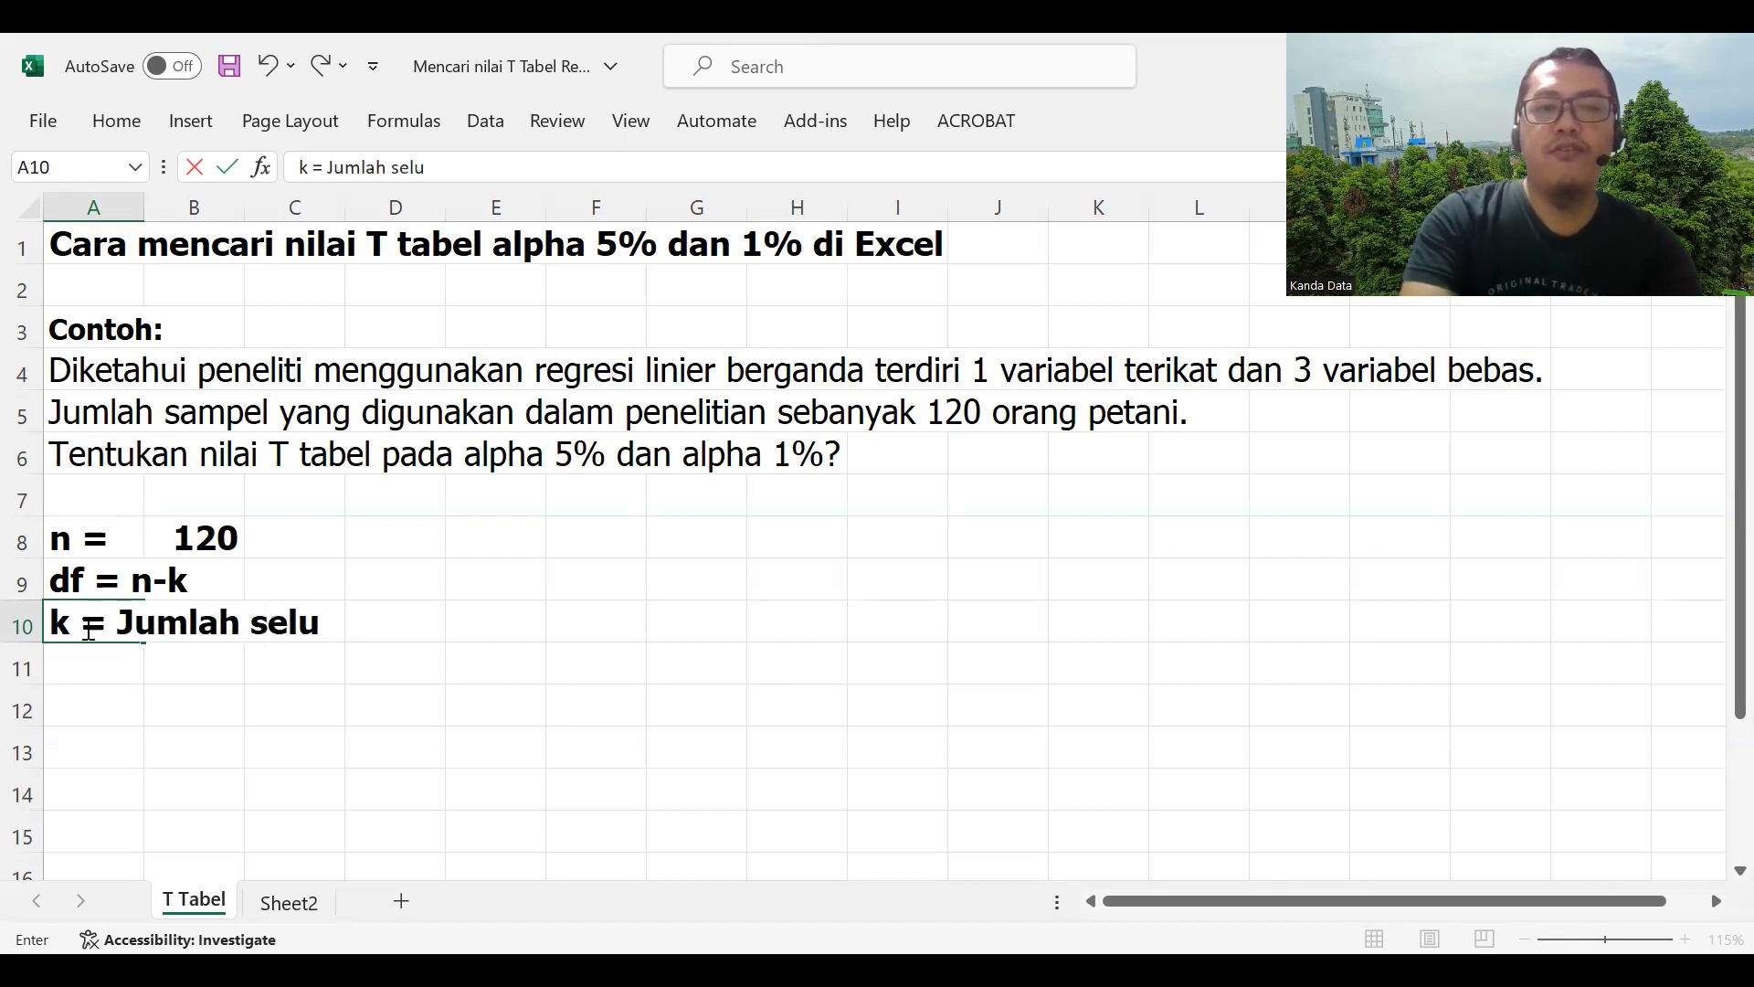
text(t)
key(BackSpace)
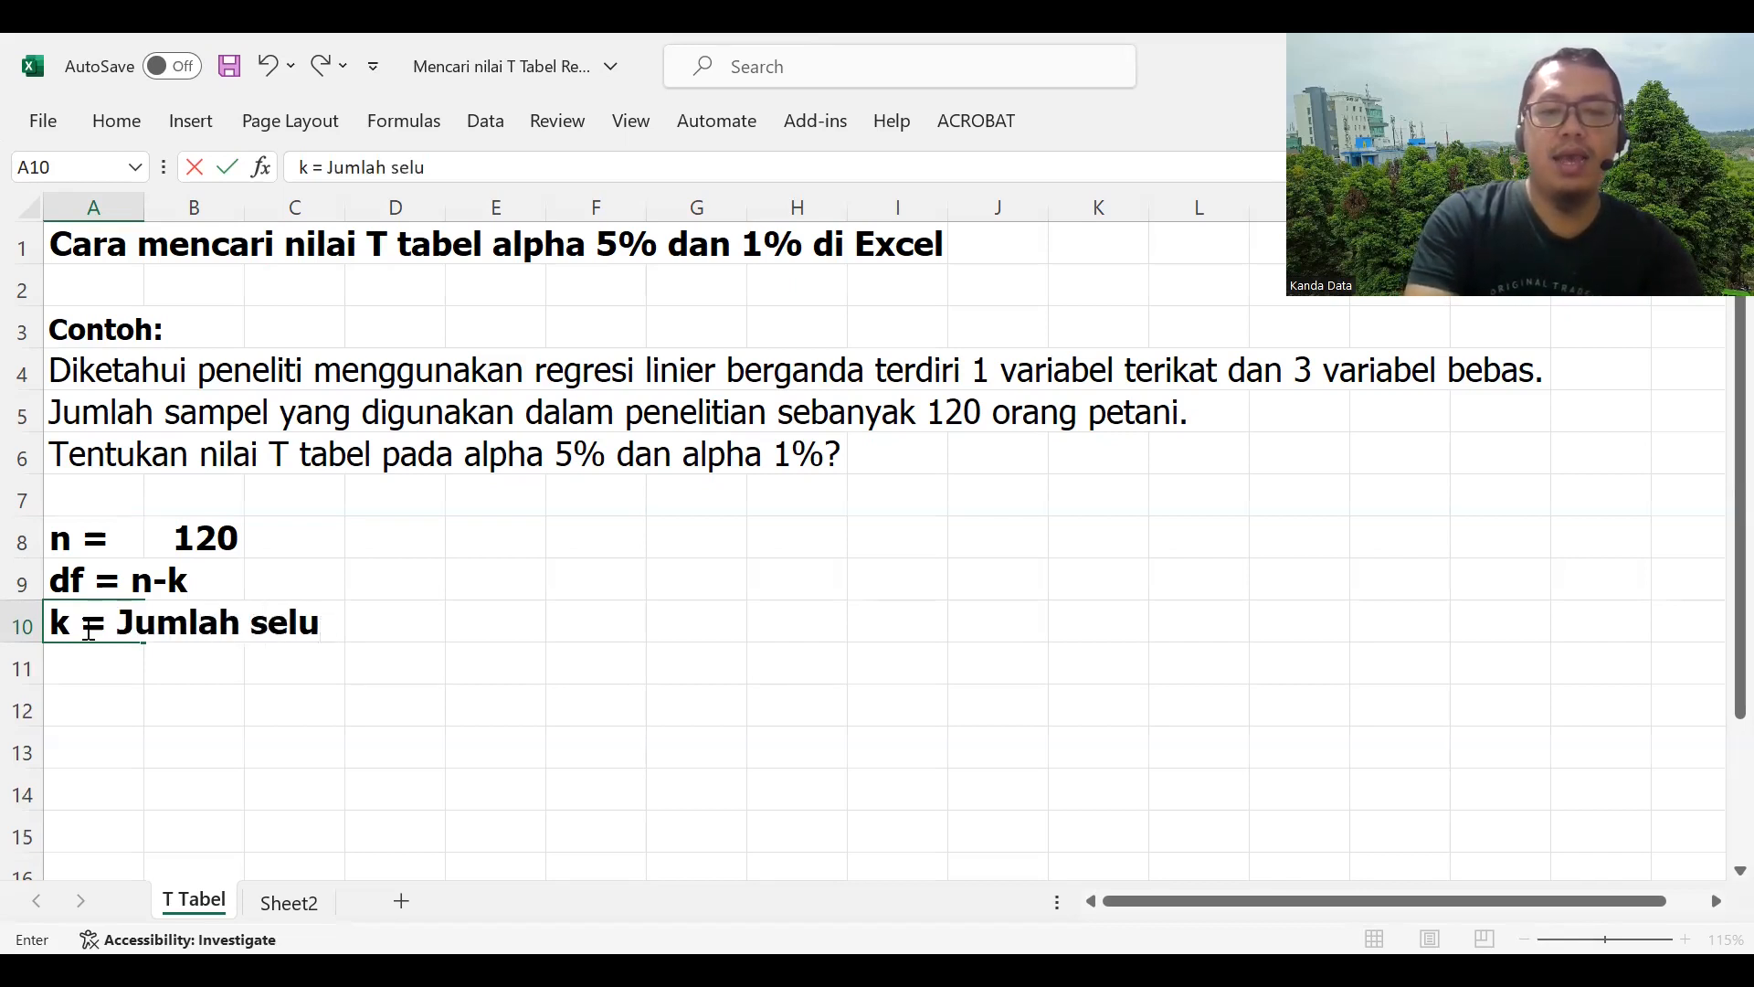
text(ruh variabel )
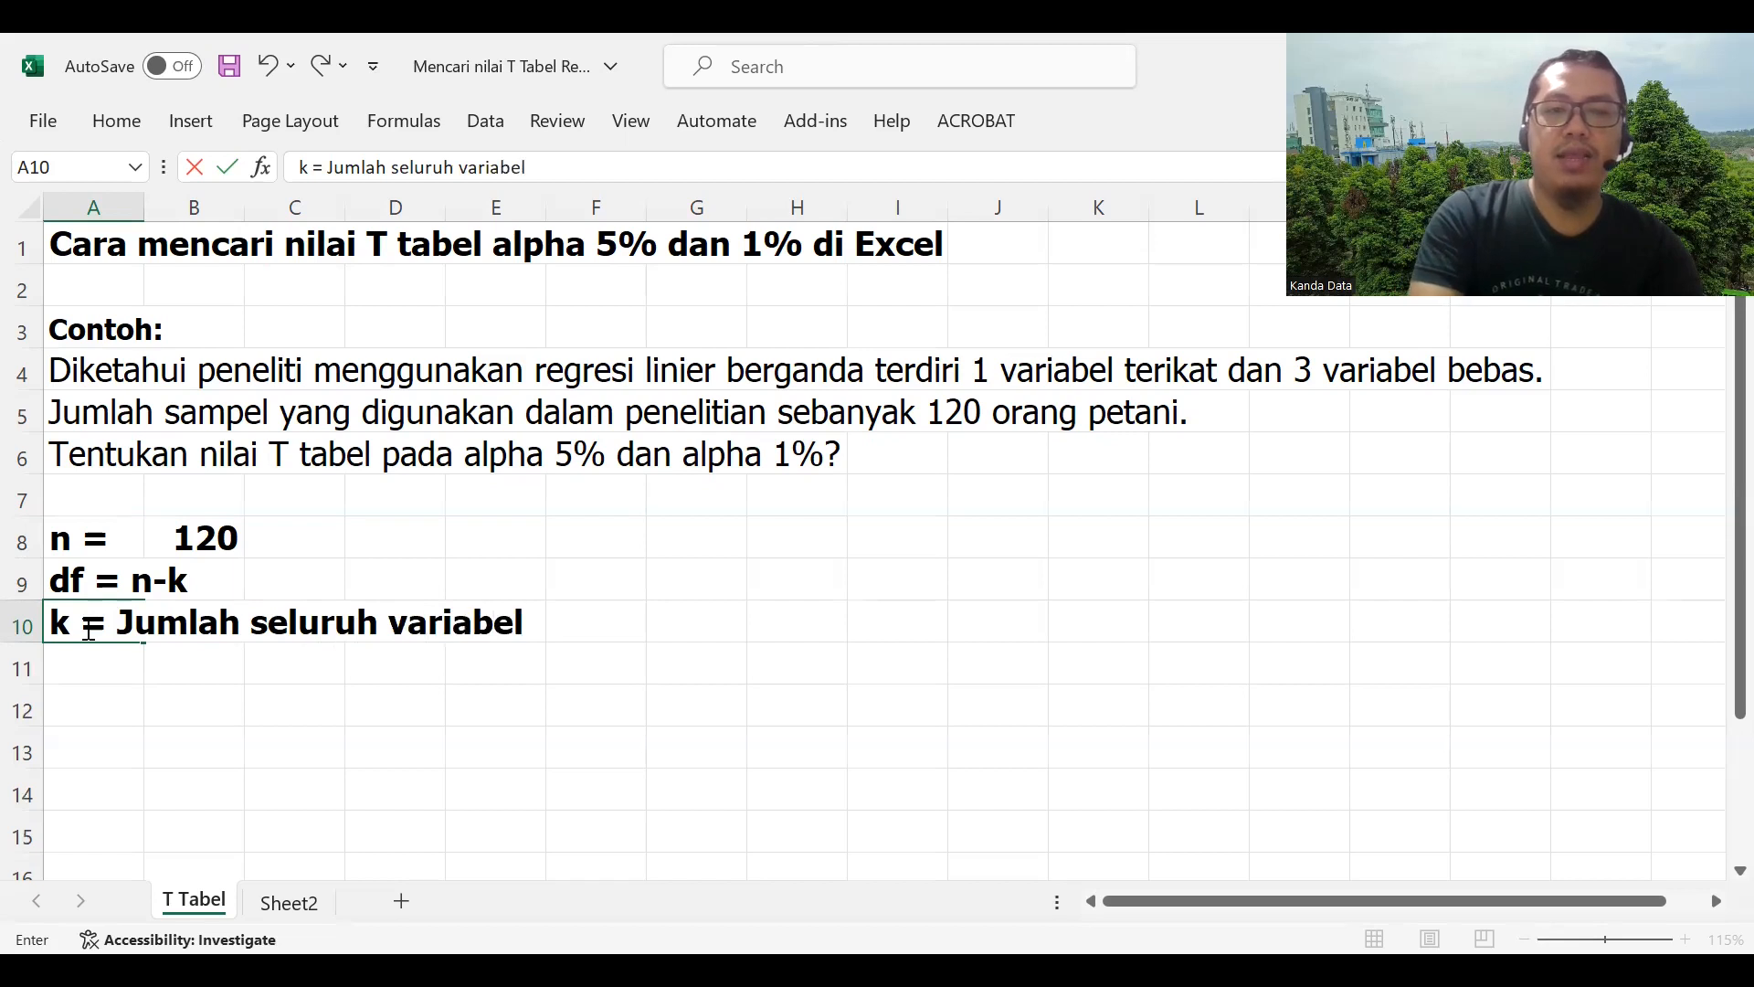
text(()
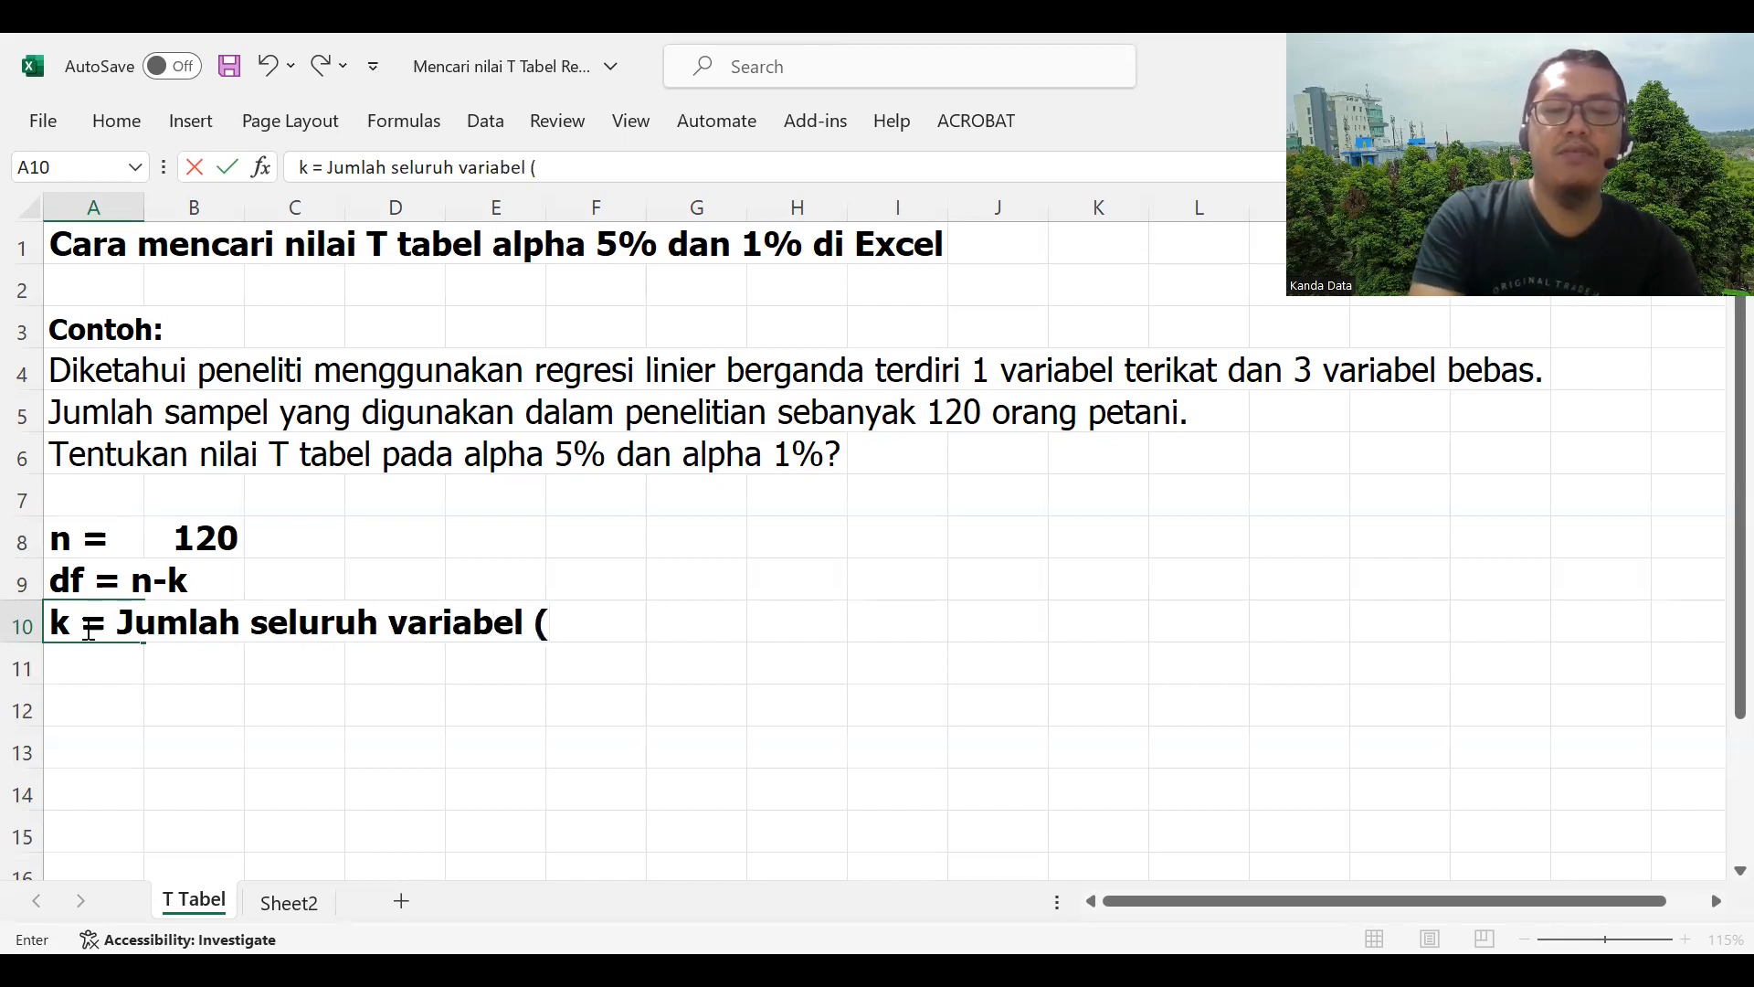
text(variabel terik)
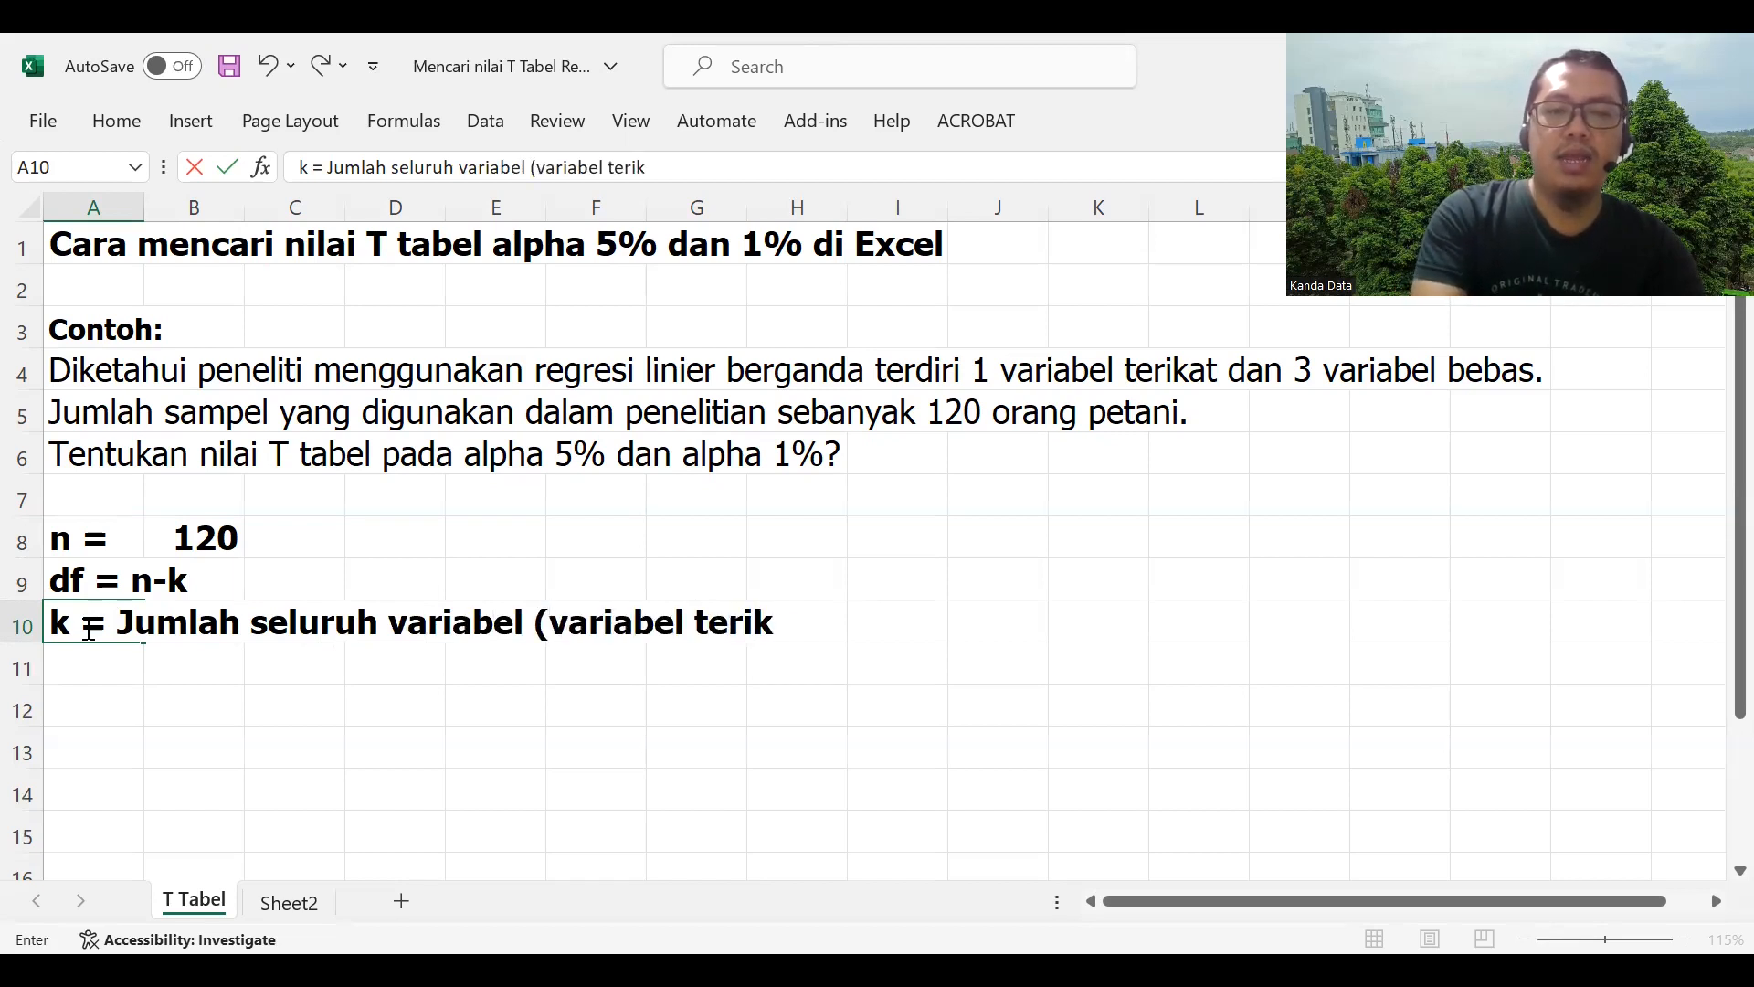
text(at + variabel)
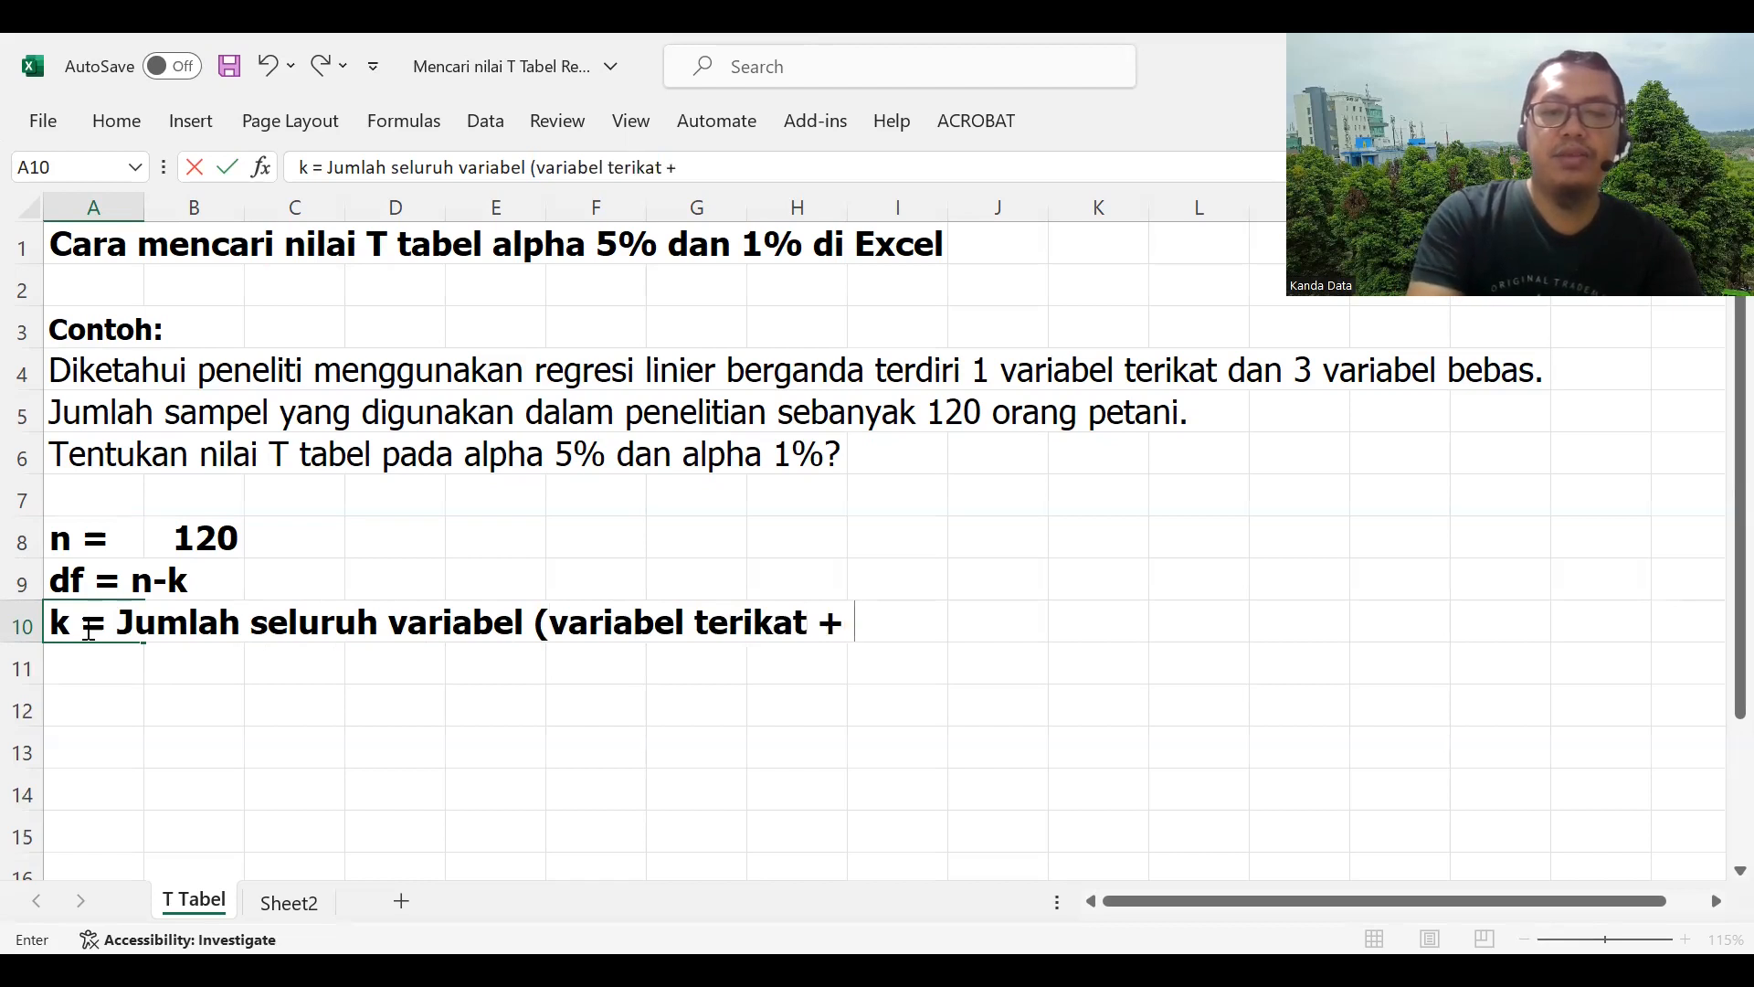
text( bebas)
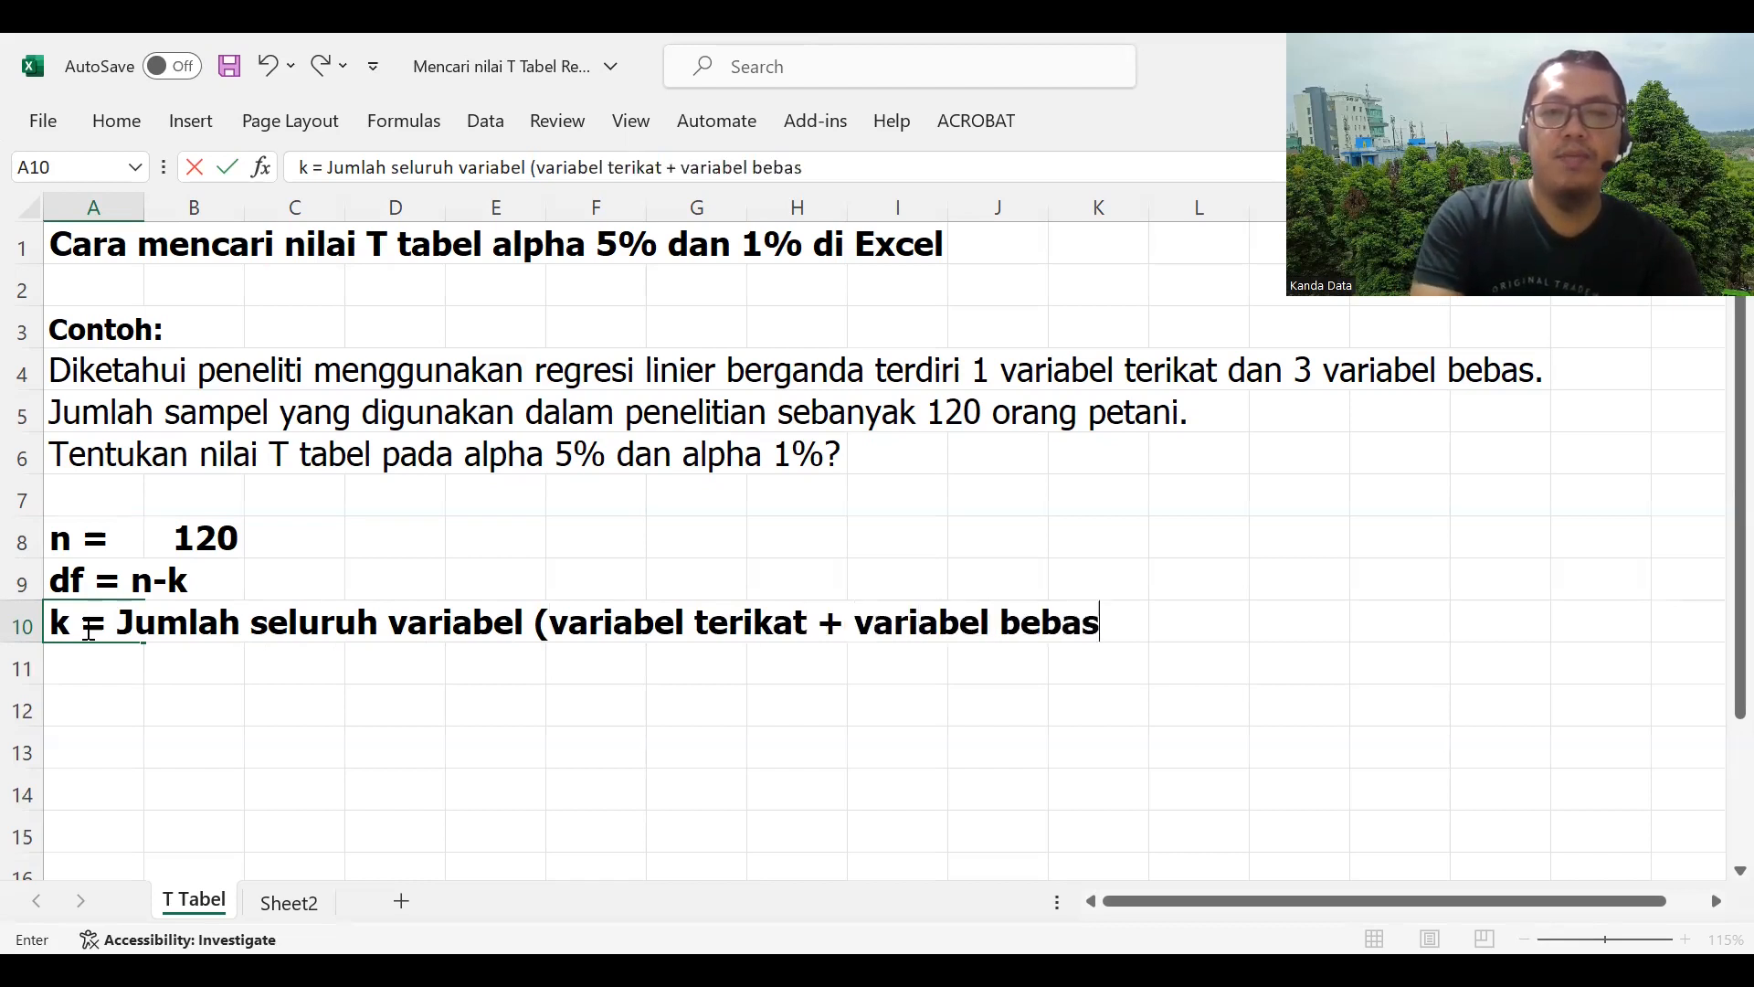
text())
key(Return)
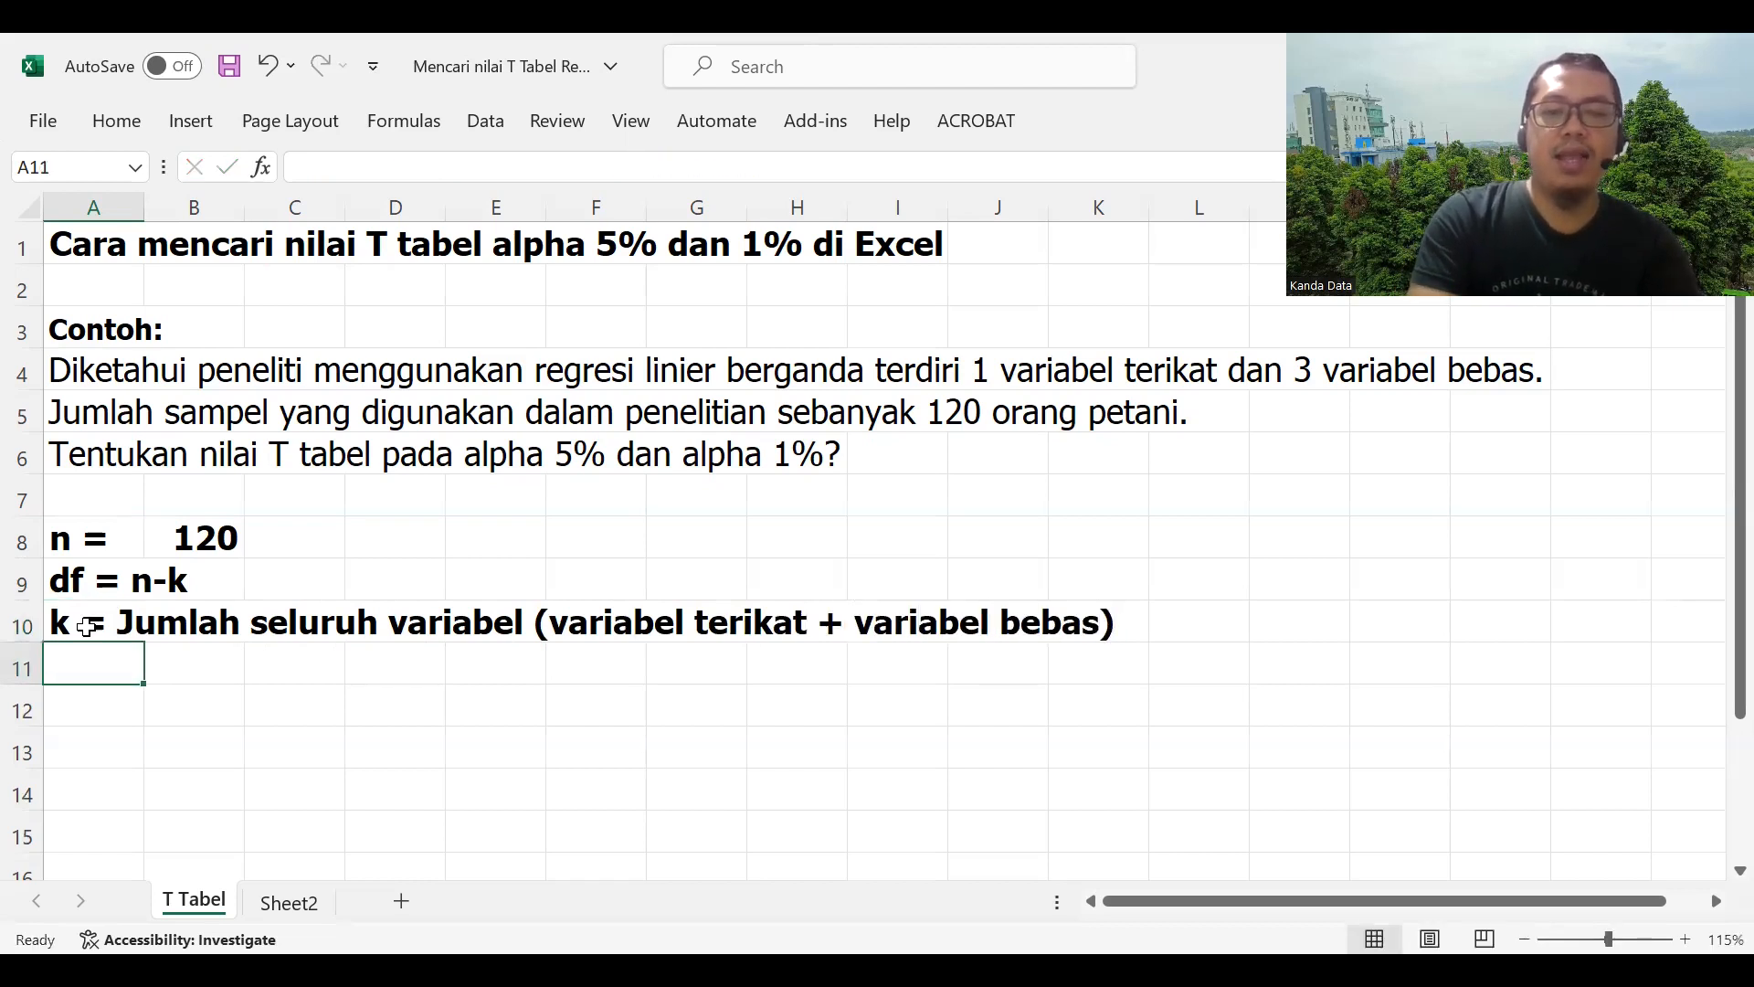
Step: Enter the text "k = 1 + 3 =" in cell A11, below the definition of k
text(k = )
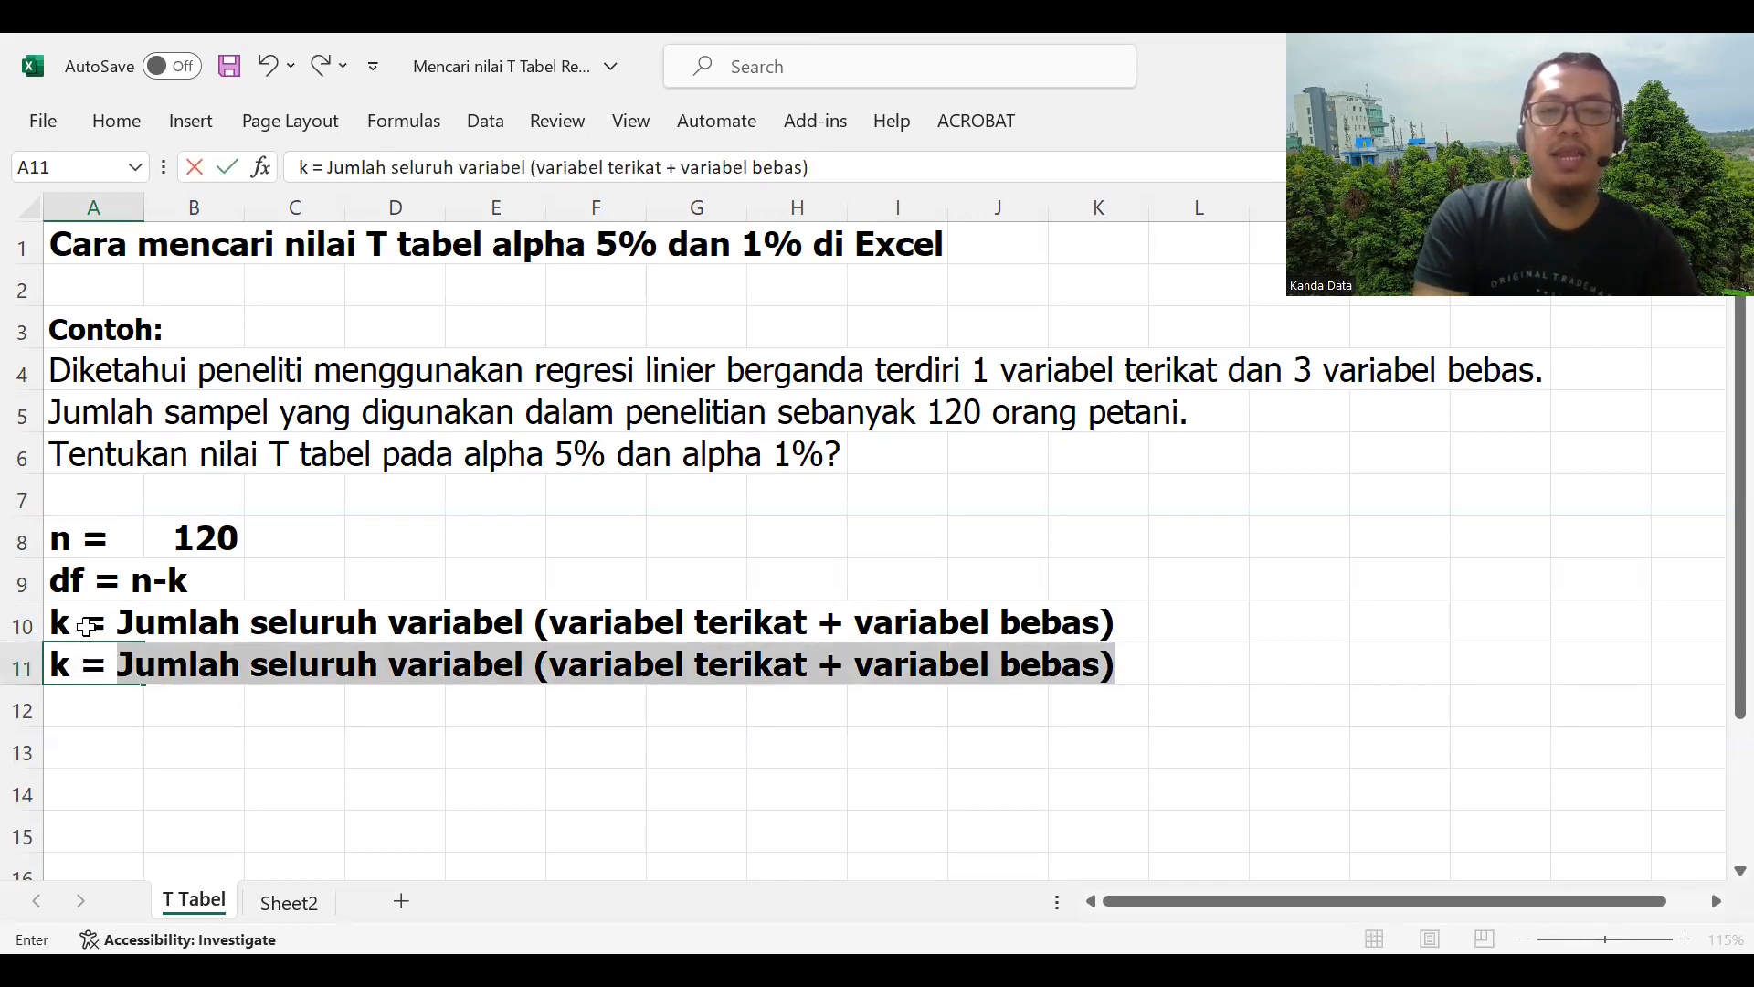
text(1)
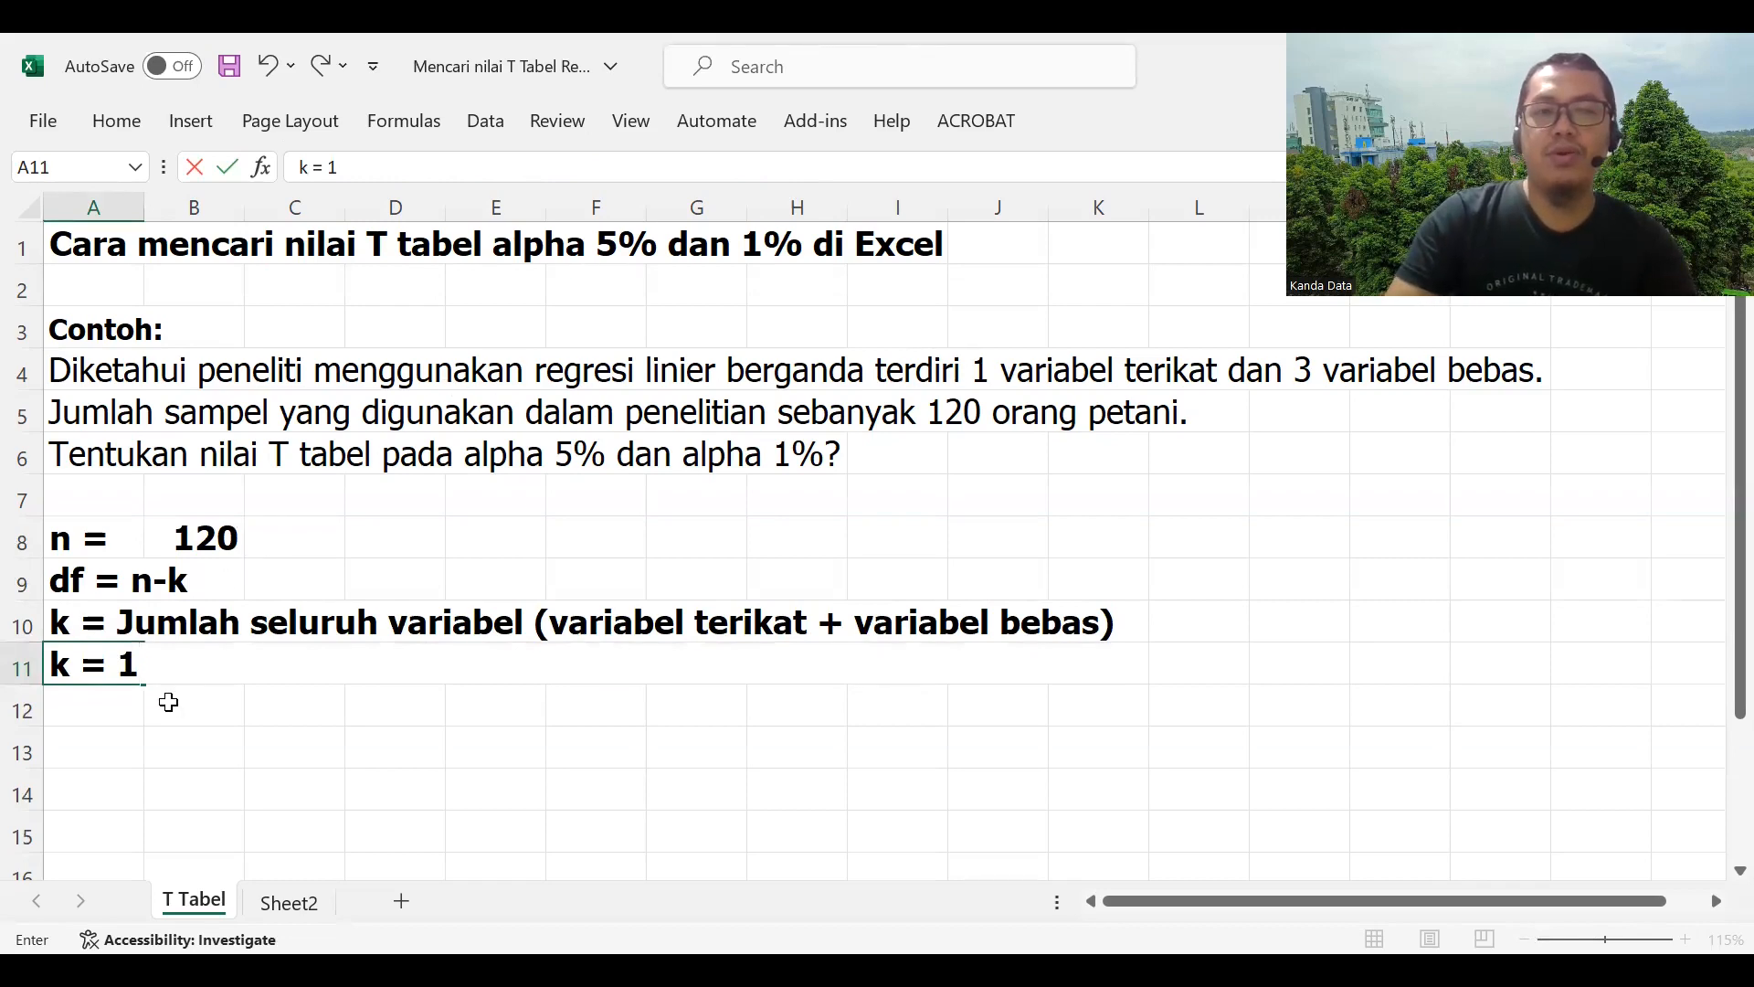
text( + )
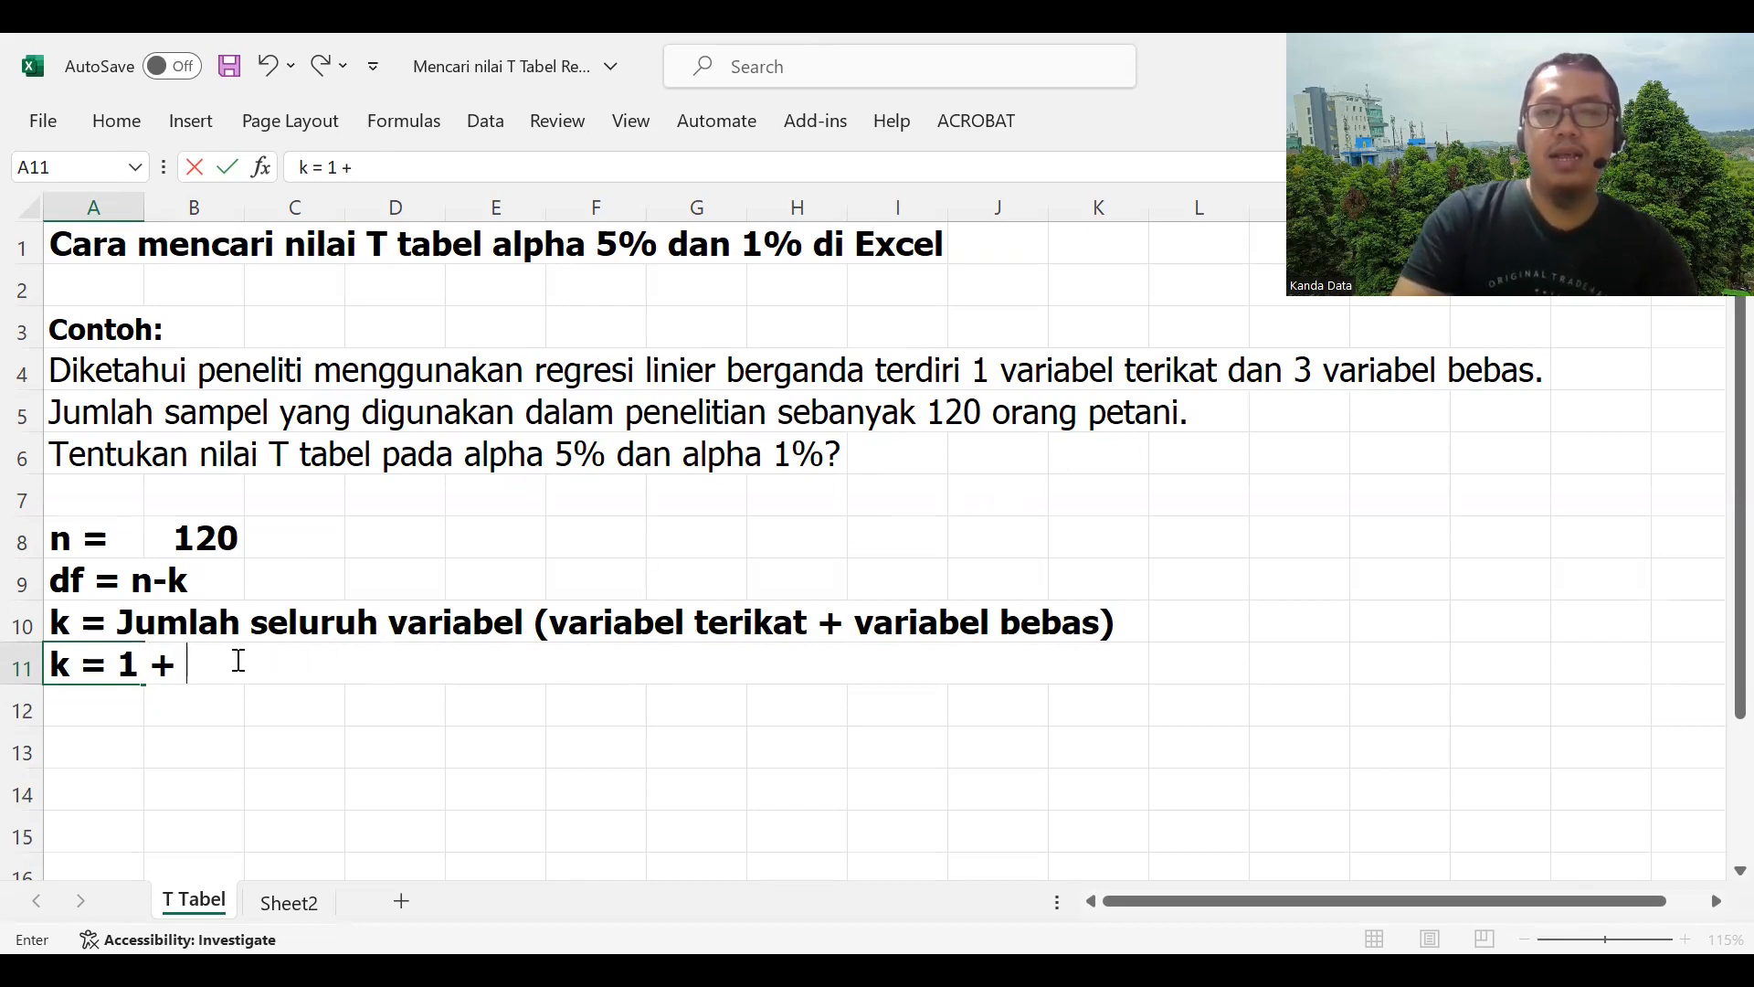
text(3)
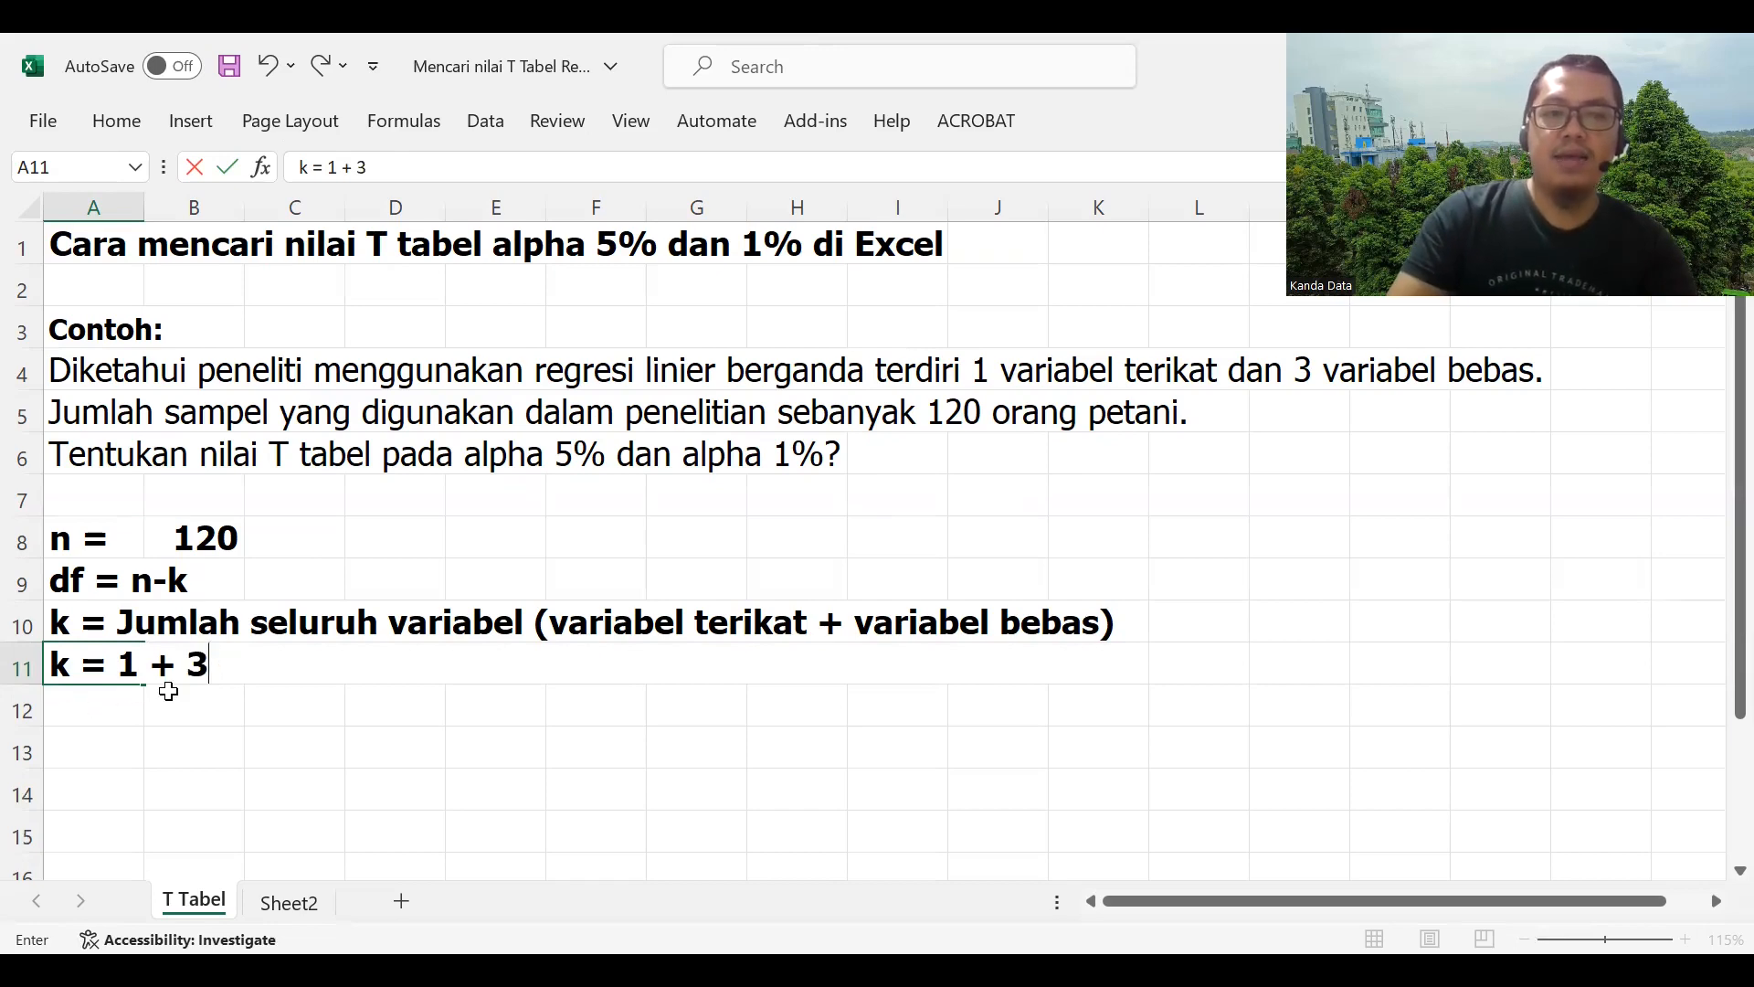
text( =)
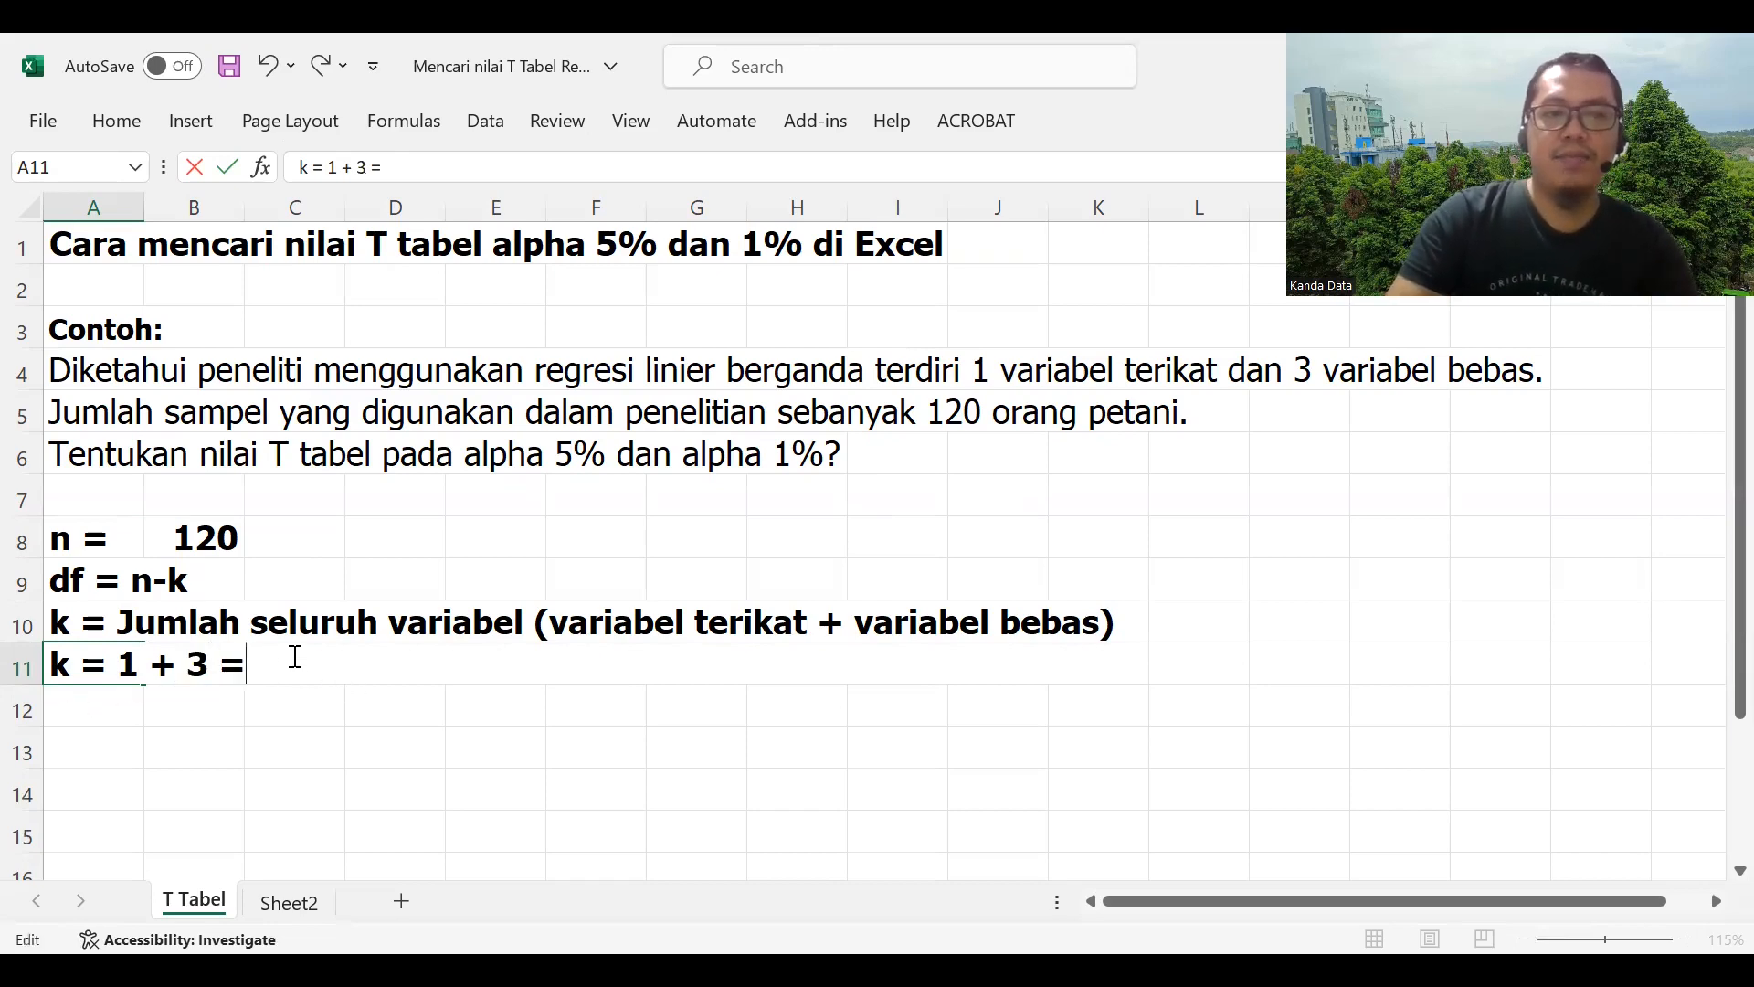
click(312, 695)
Step: Calculate k in cell C11 with the formula =1+3
click(317, 662)
text(=)
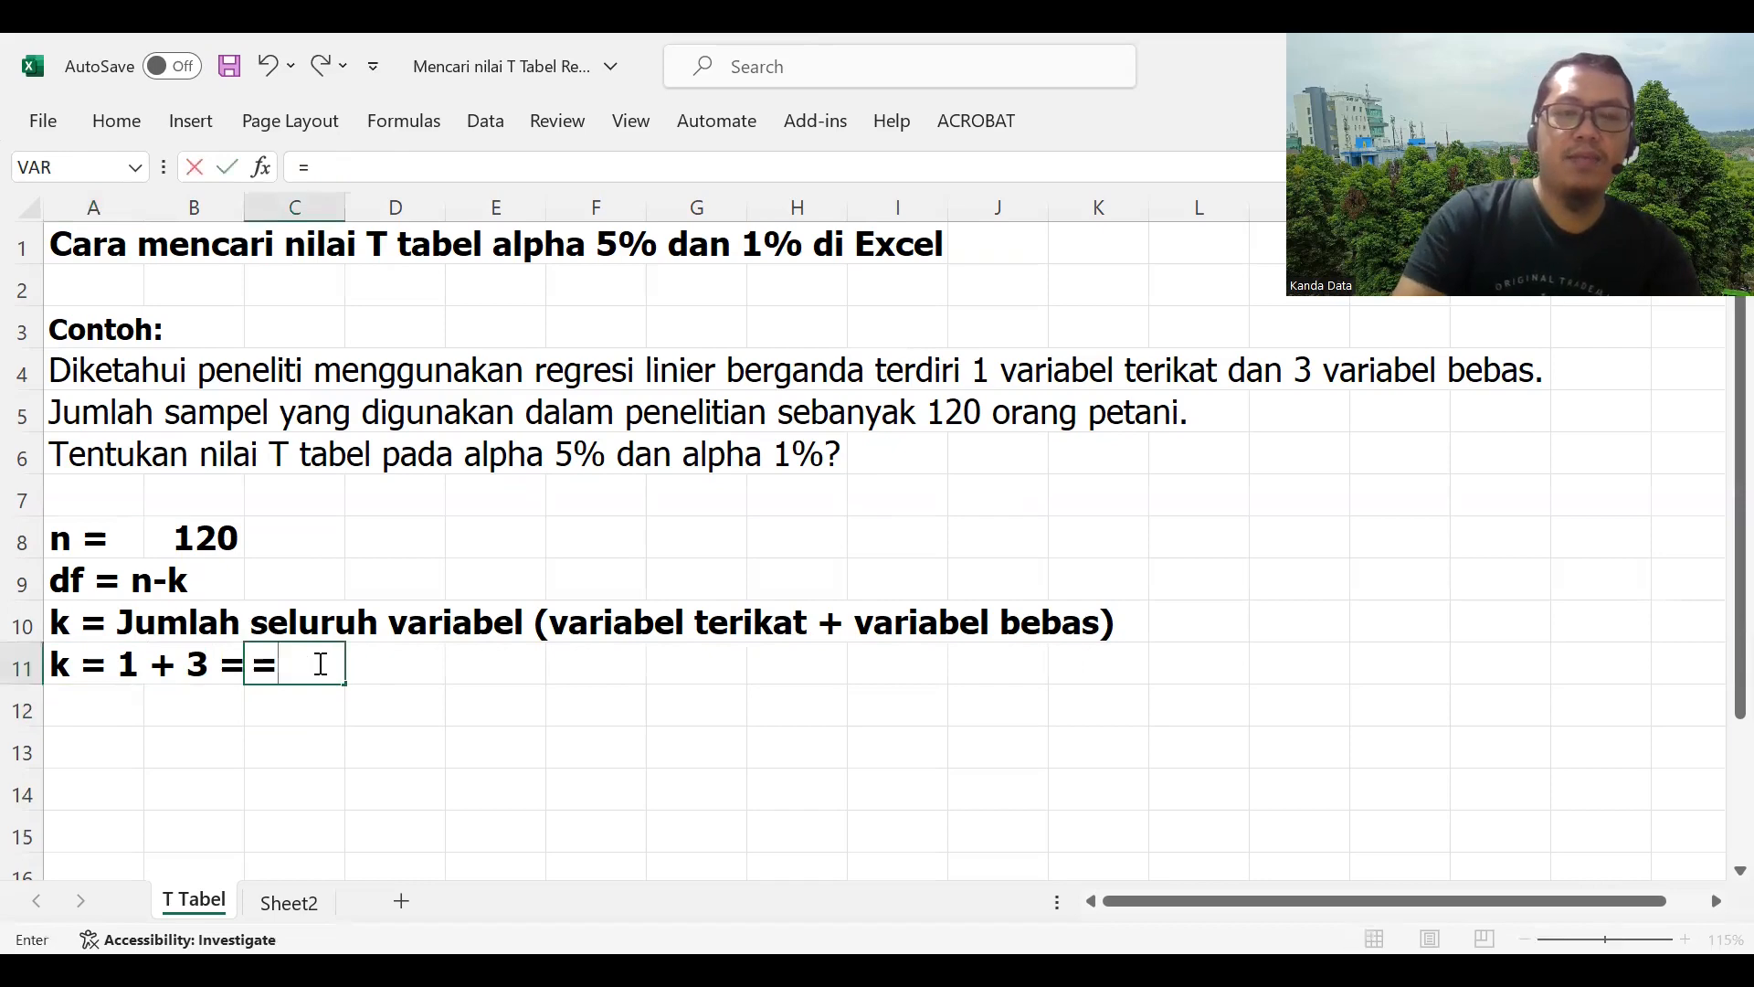
text(!+)
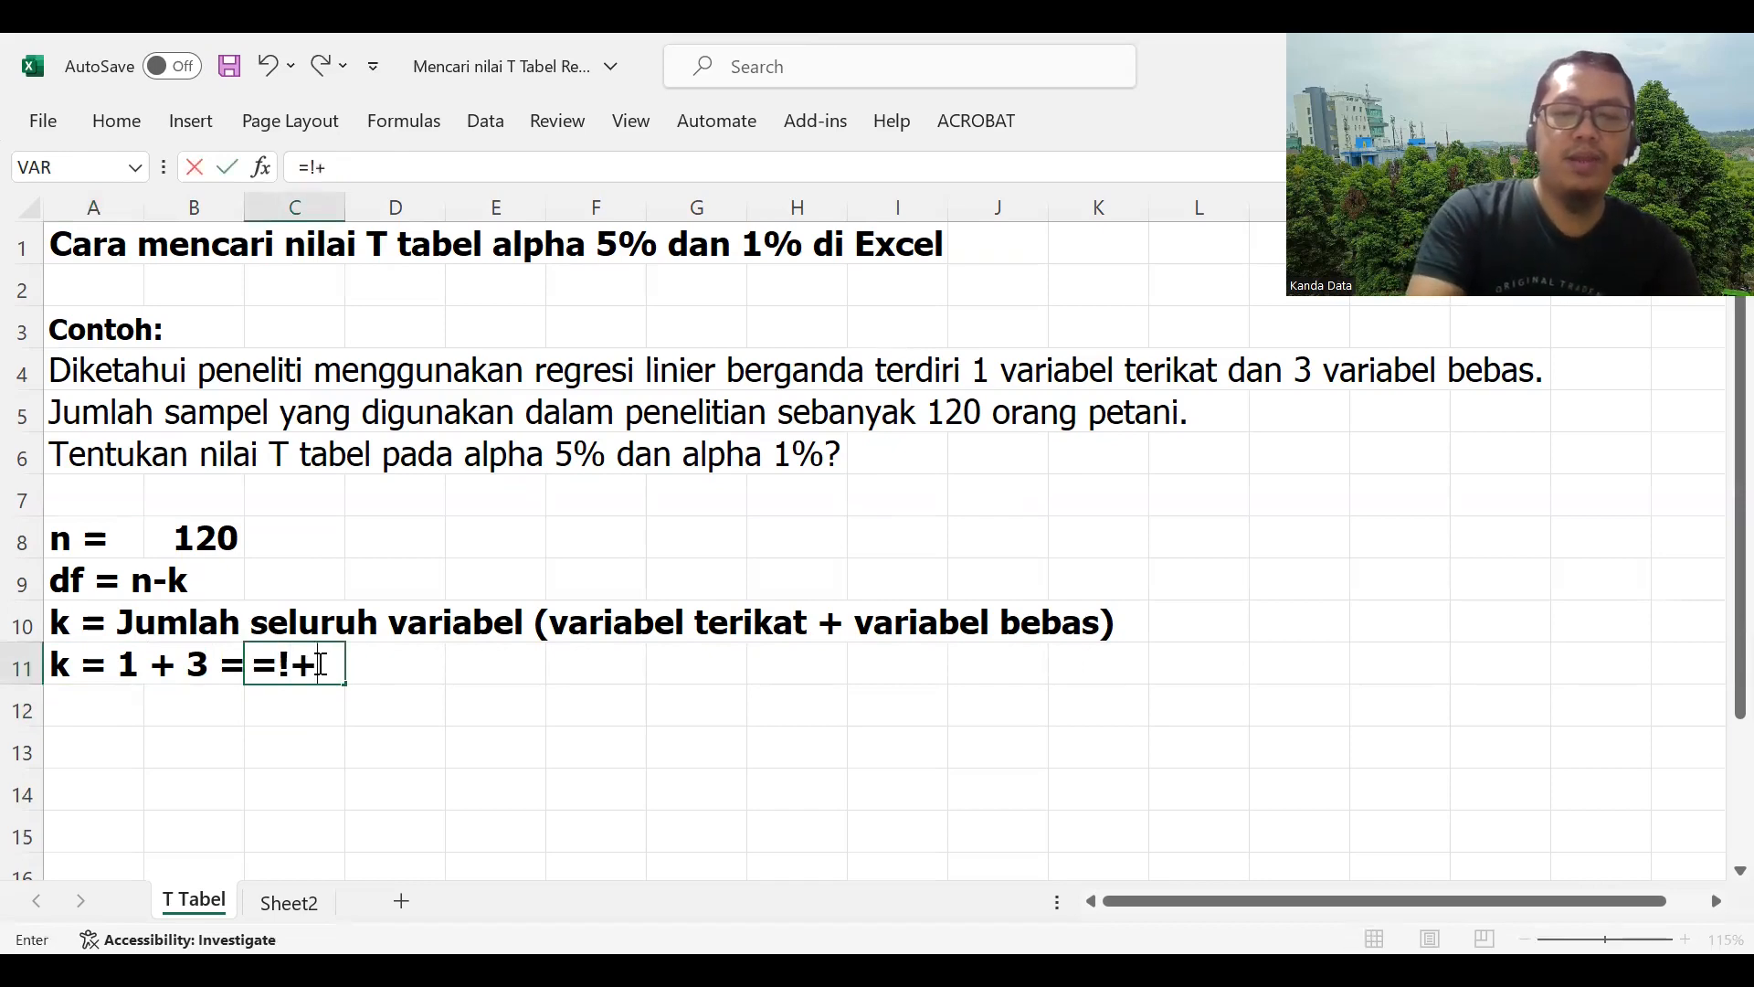
key(BackSpace)
key(BackSpace)
text(1+3)
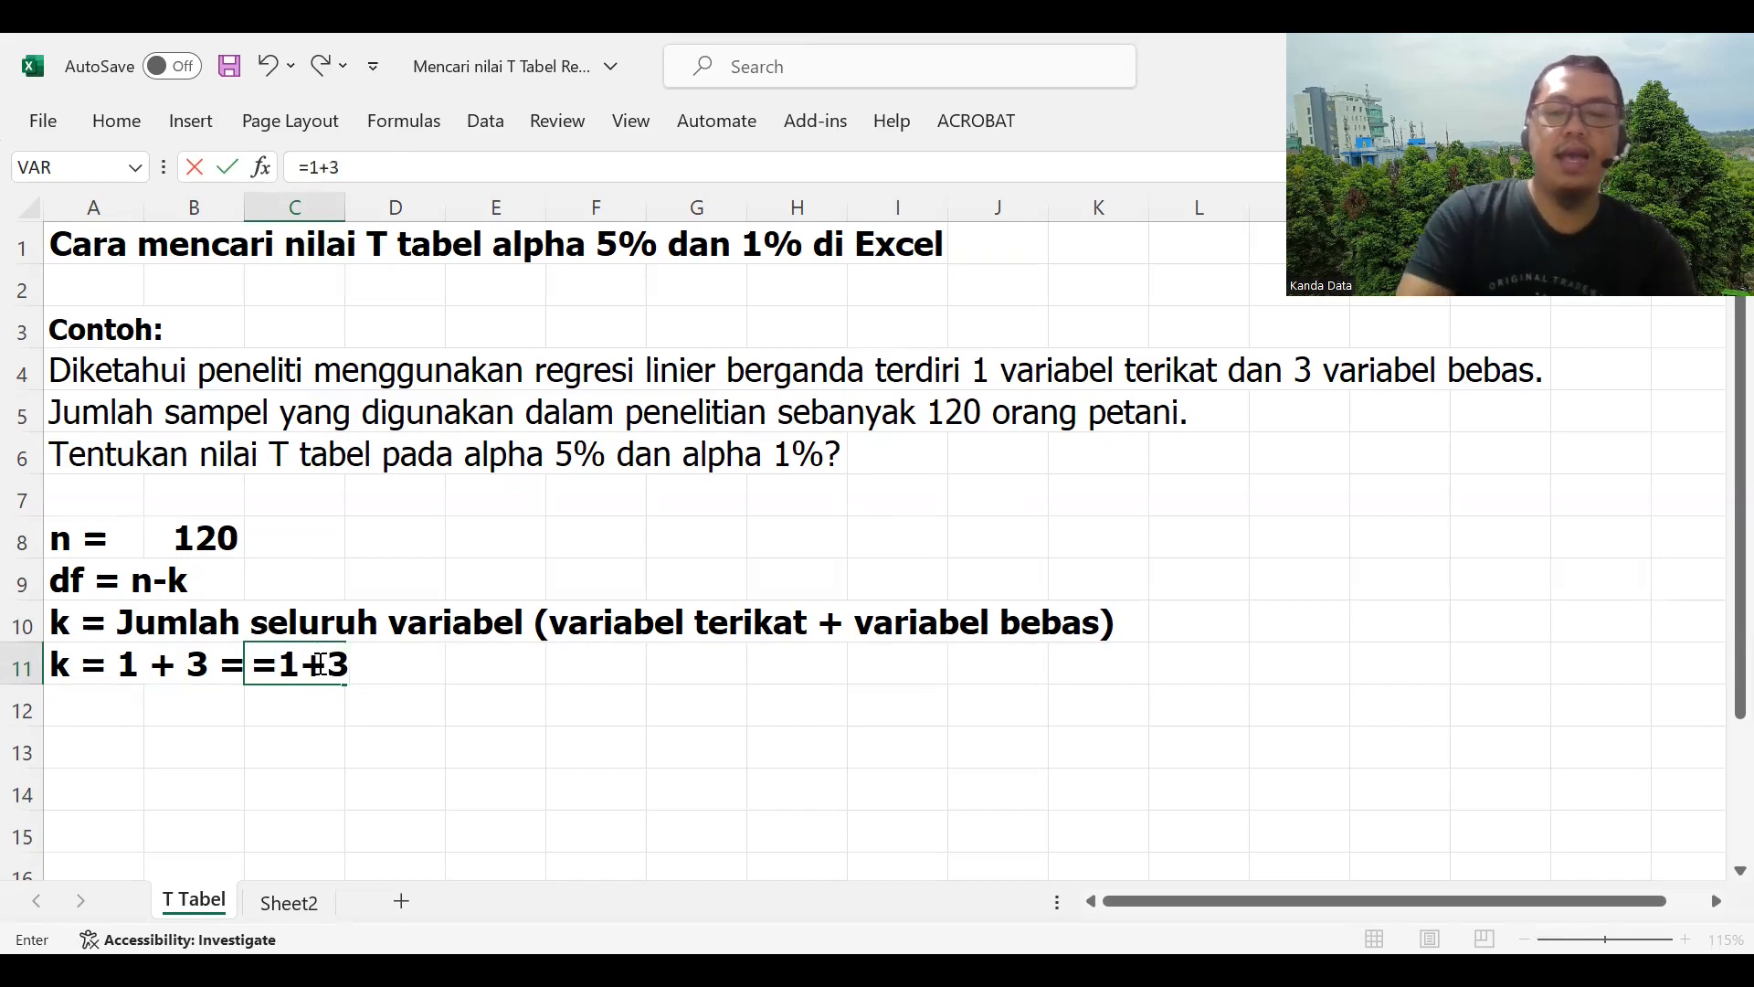
key(Return)
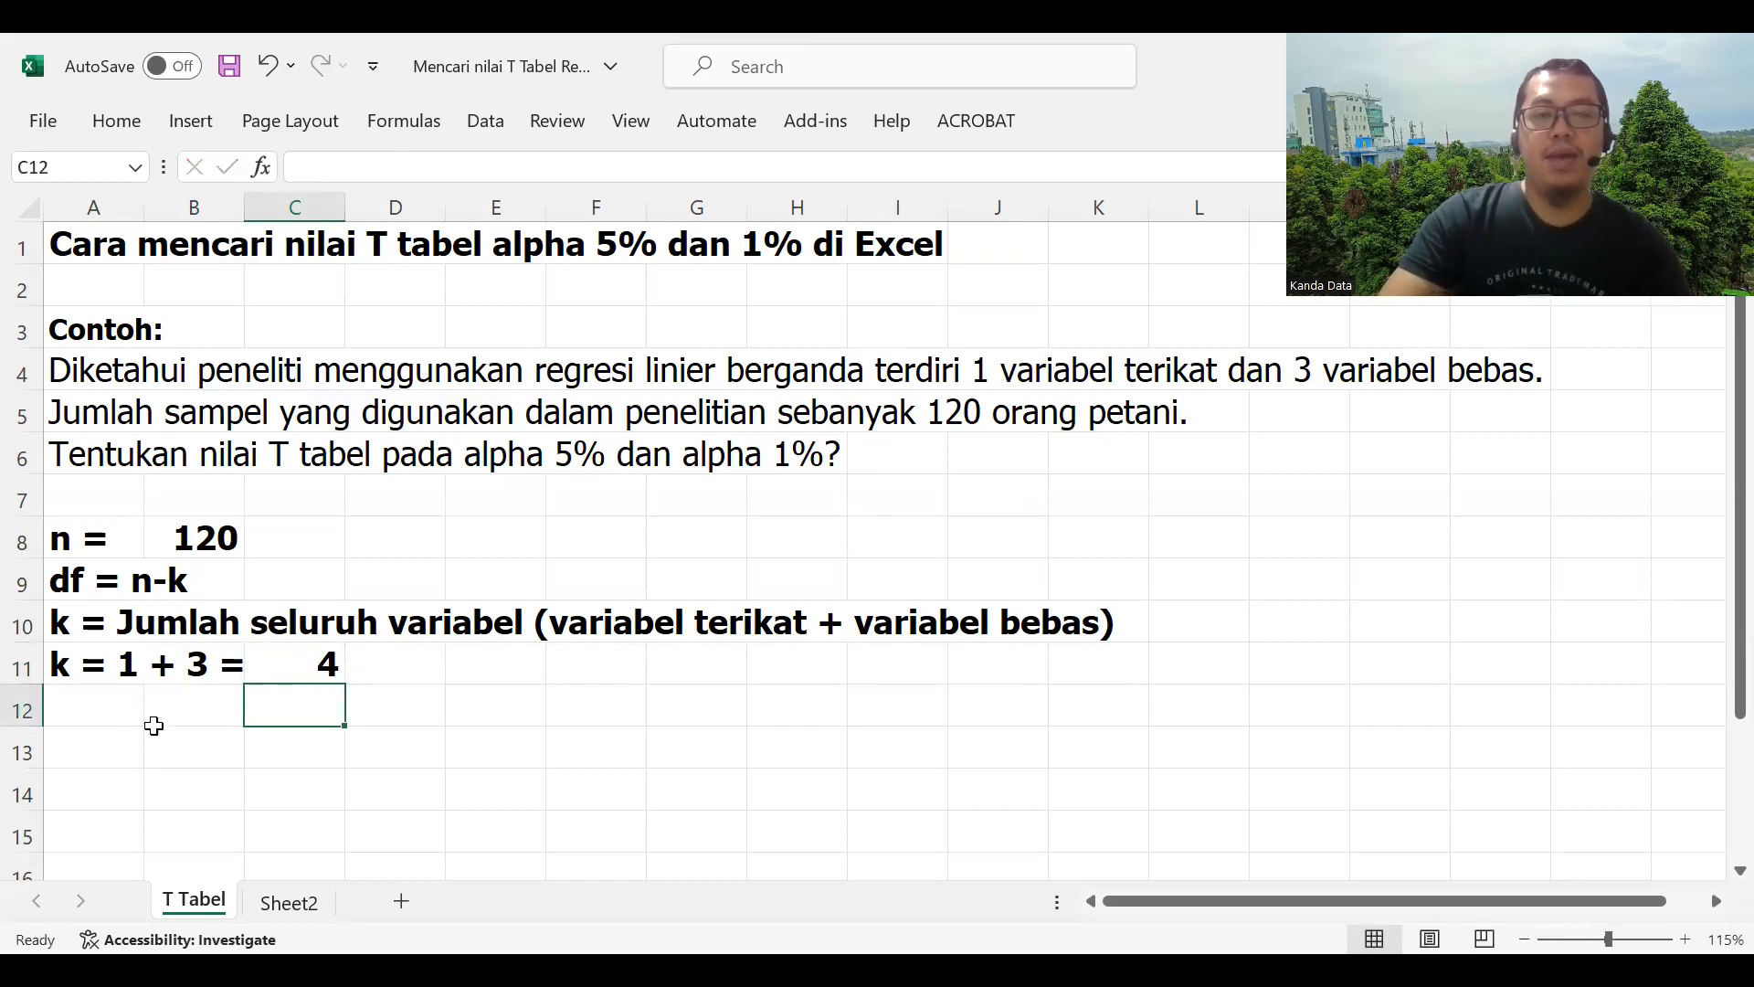
Step: Write the text "df = n-k" in cell A13, leaving row 12 blank
click(92, 704)
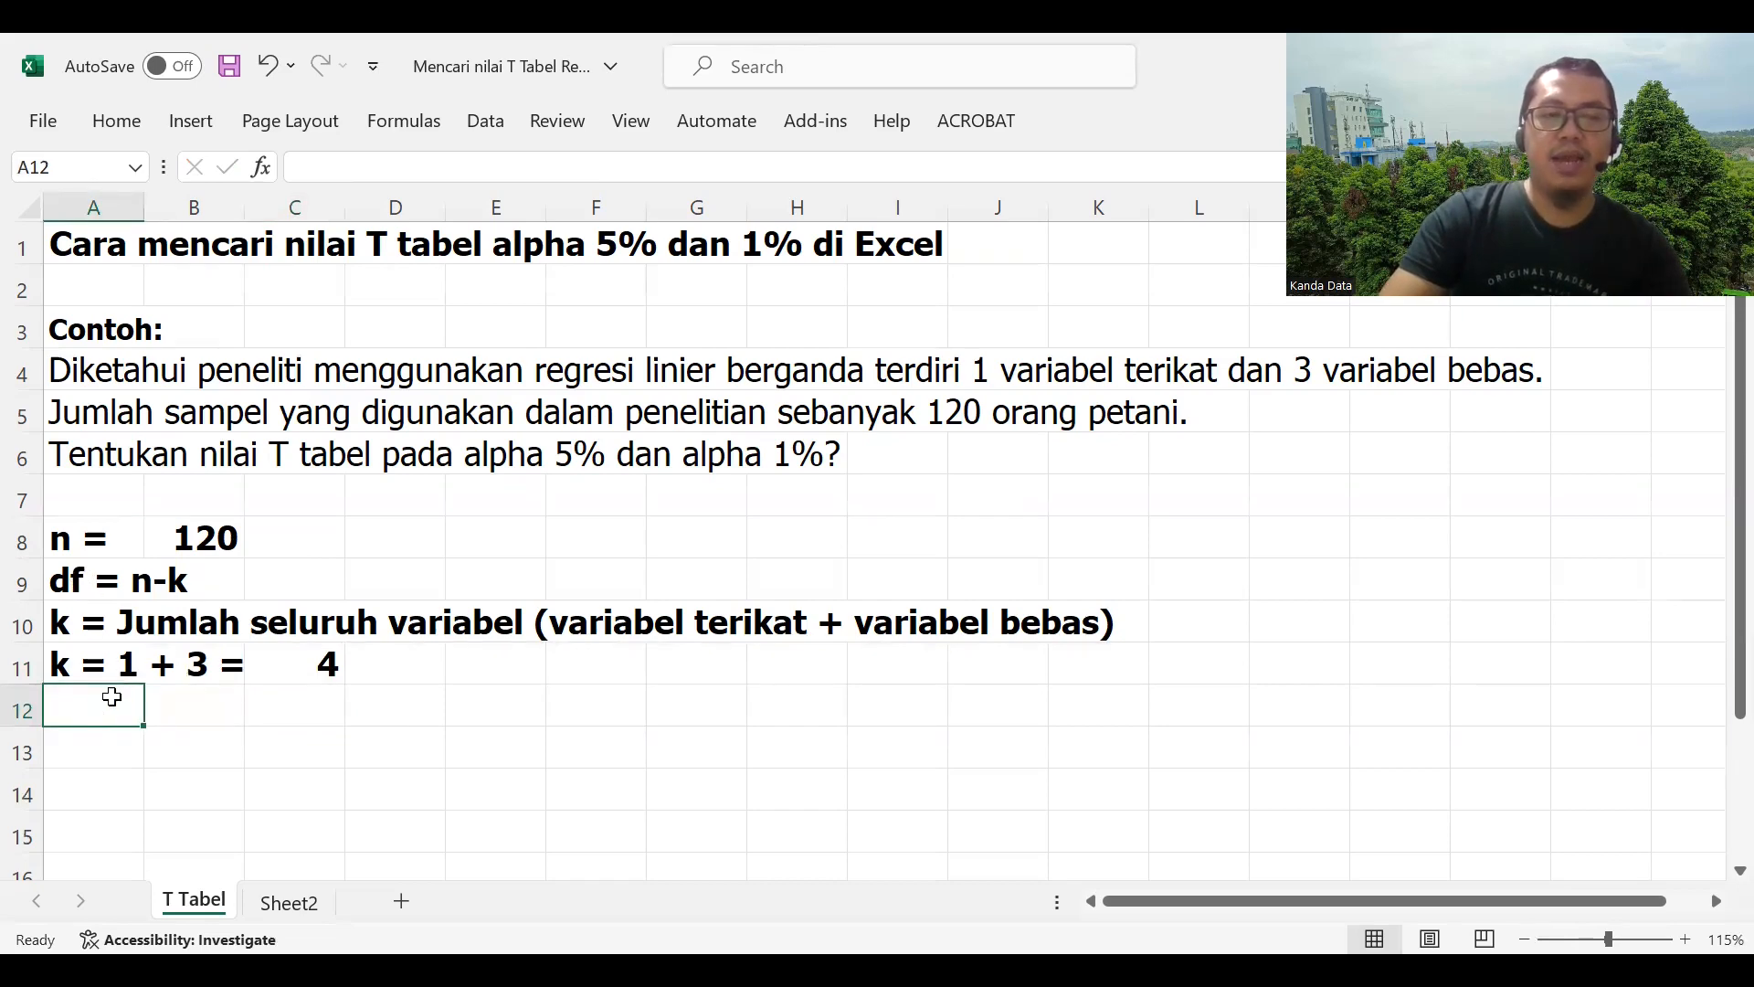
double_click(93, 746)
text(df)
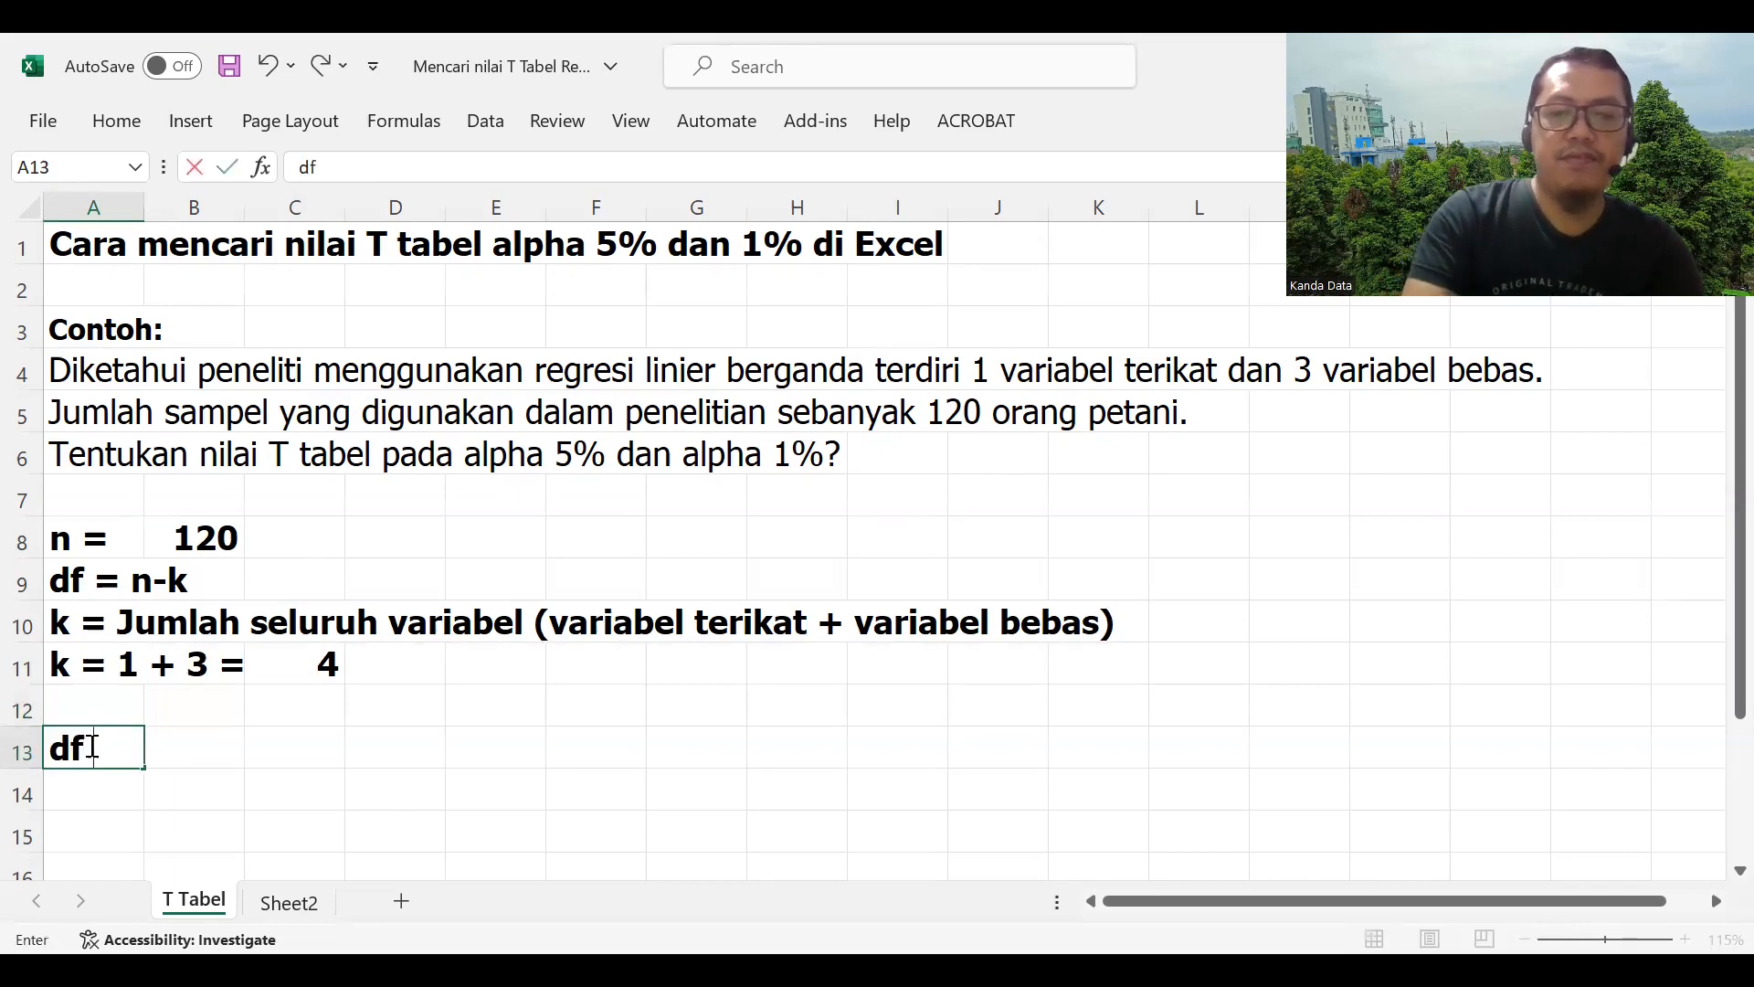
text( = n=)
key(BackSpace)
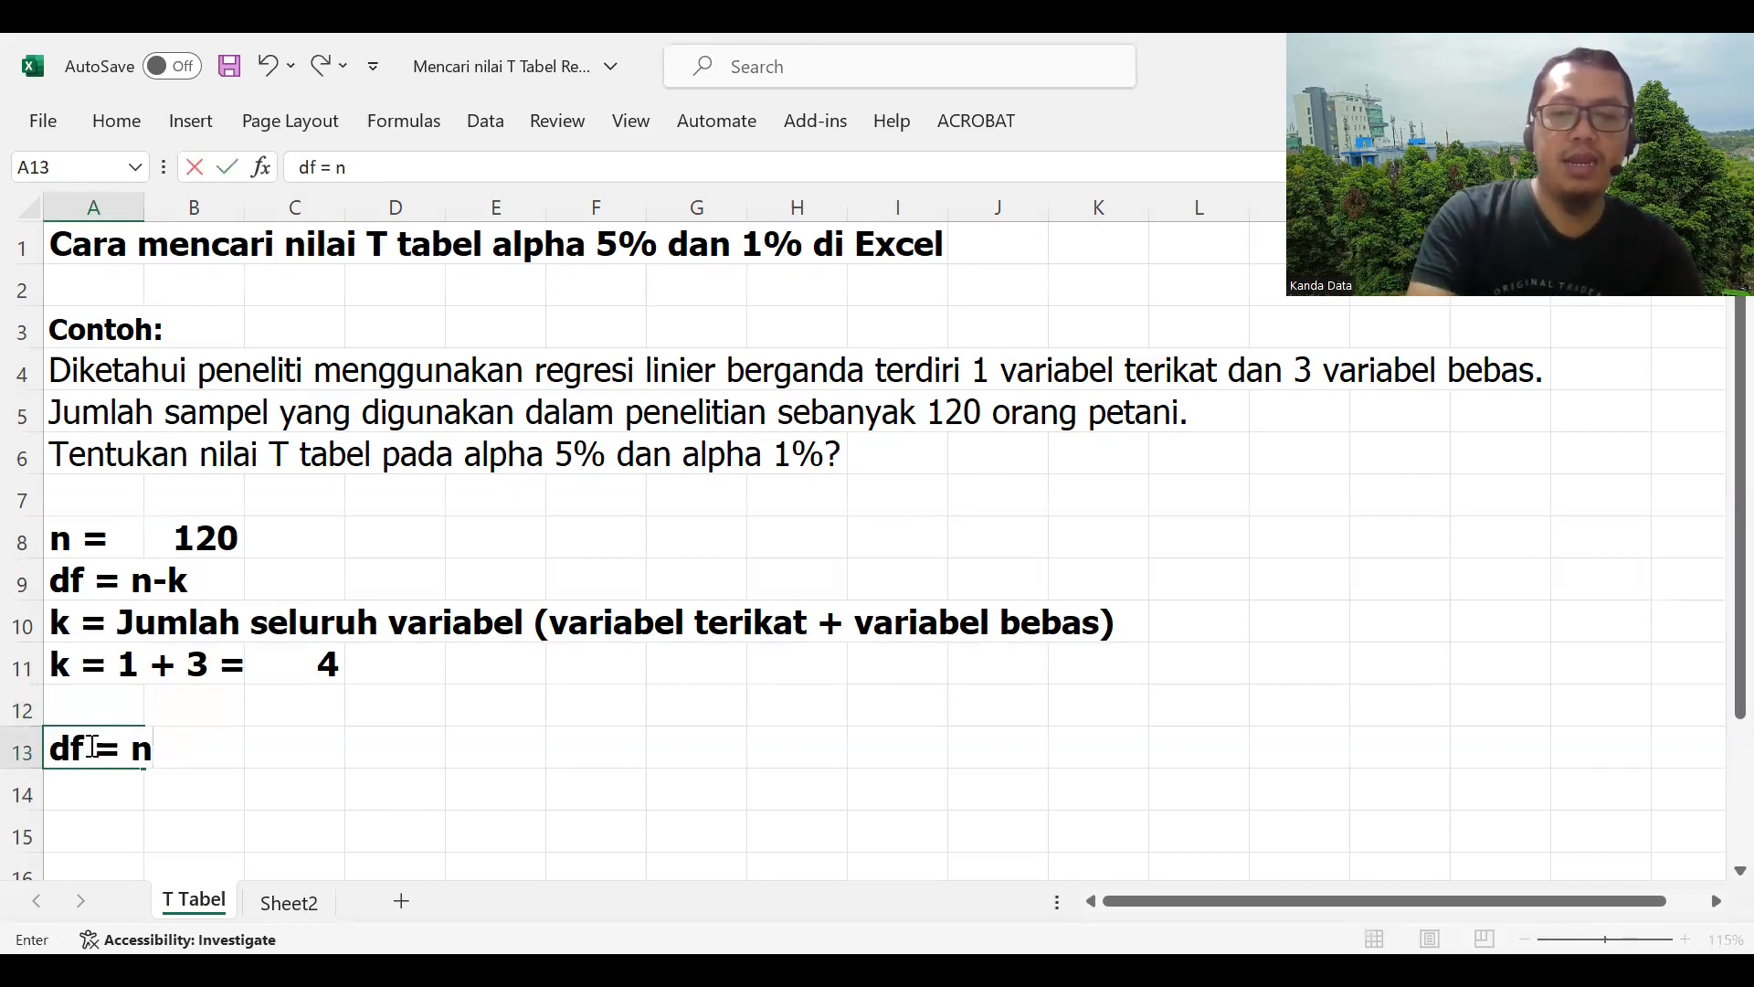
text(-k)
key(Return)
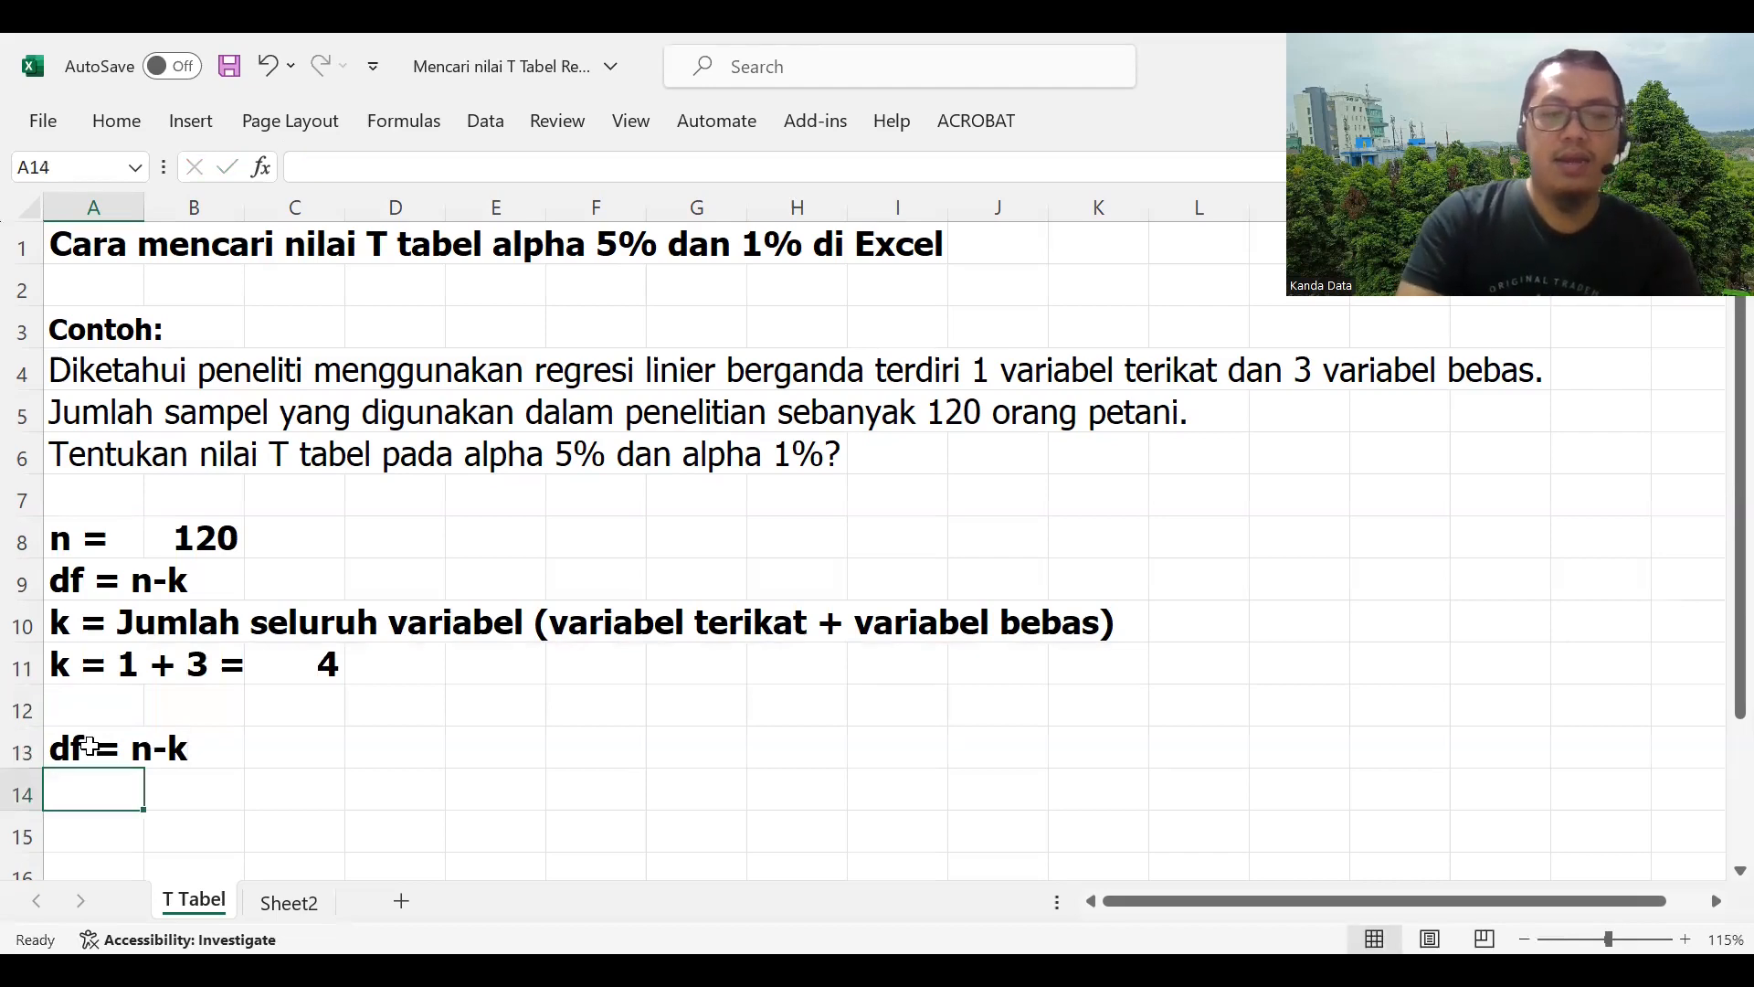
Step: Write the text "df = 120 - 4" in cell A14, below the df formula text
text(df = )
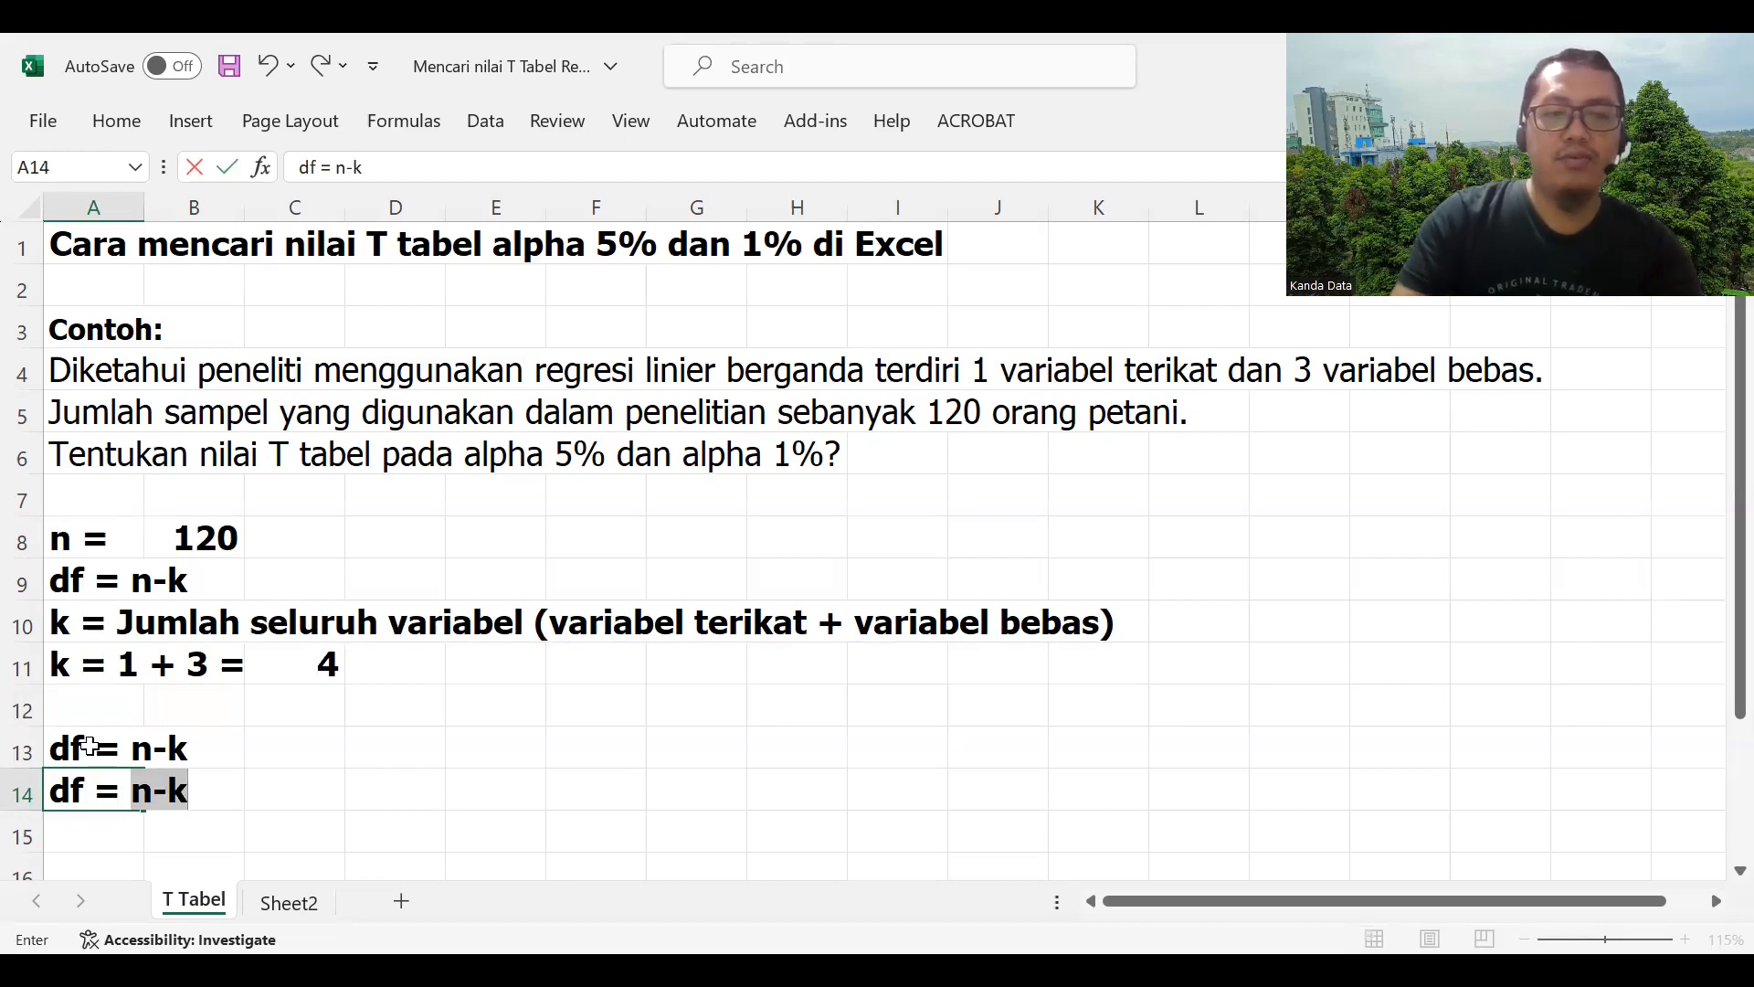
text(120 -)
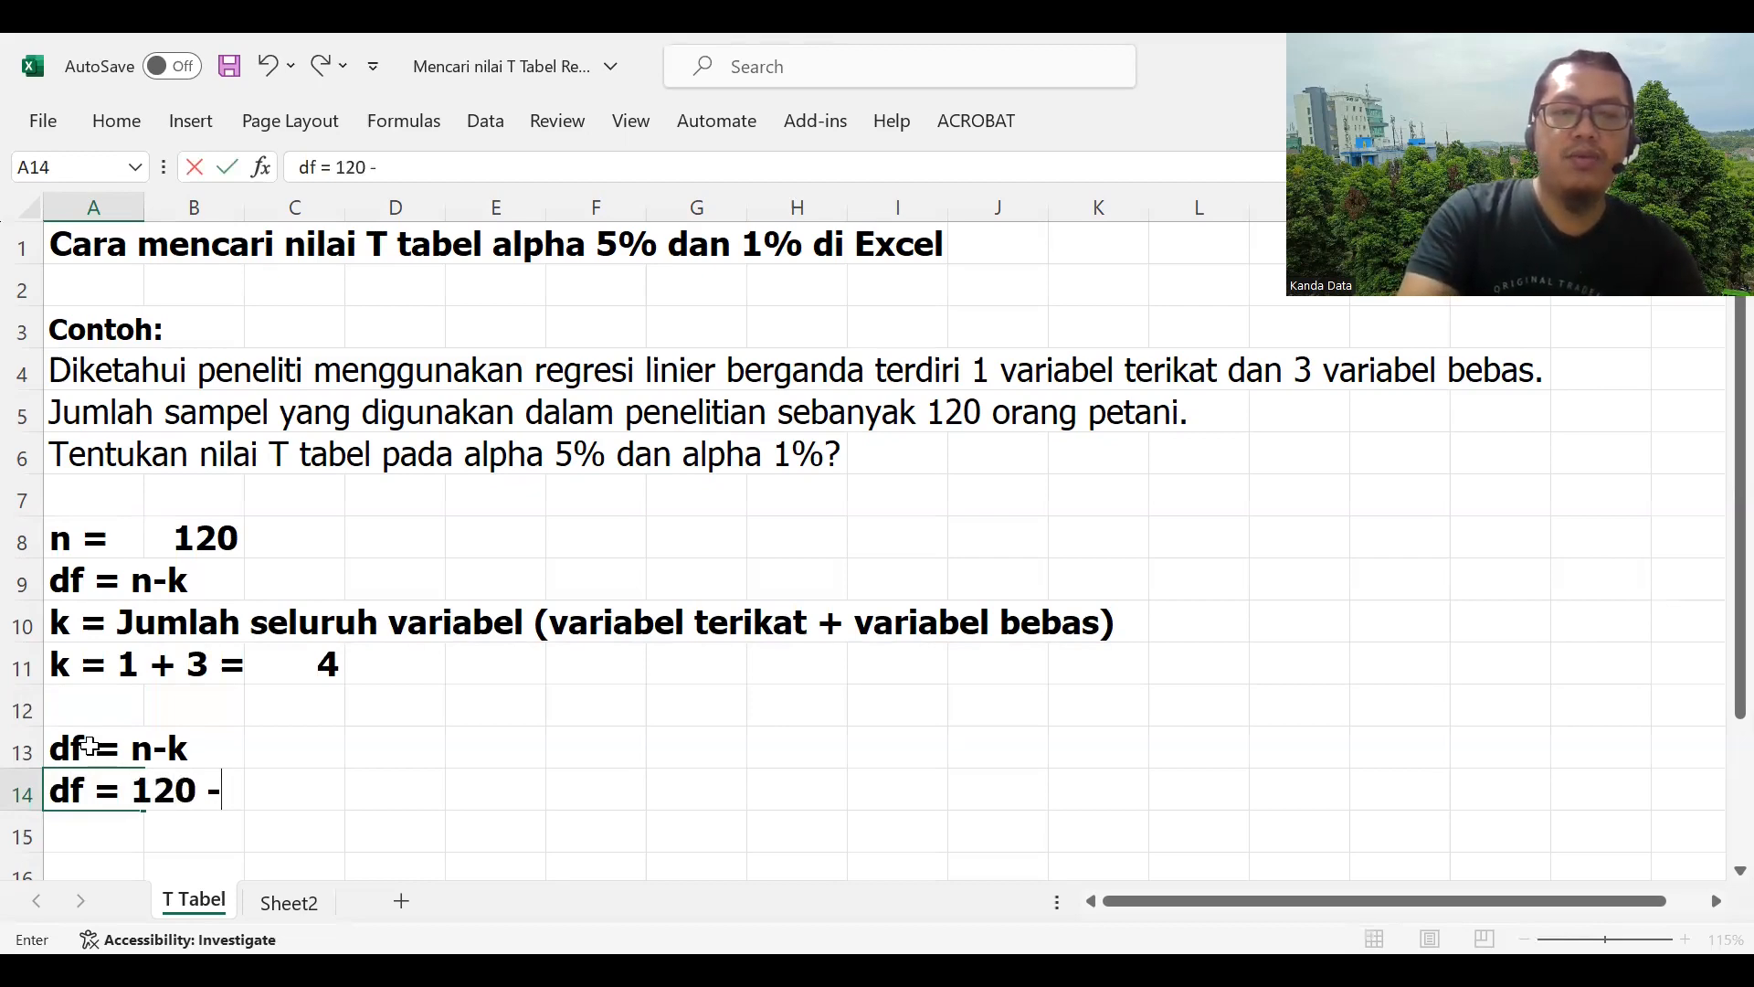
text( 4)
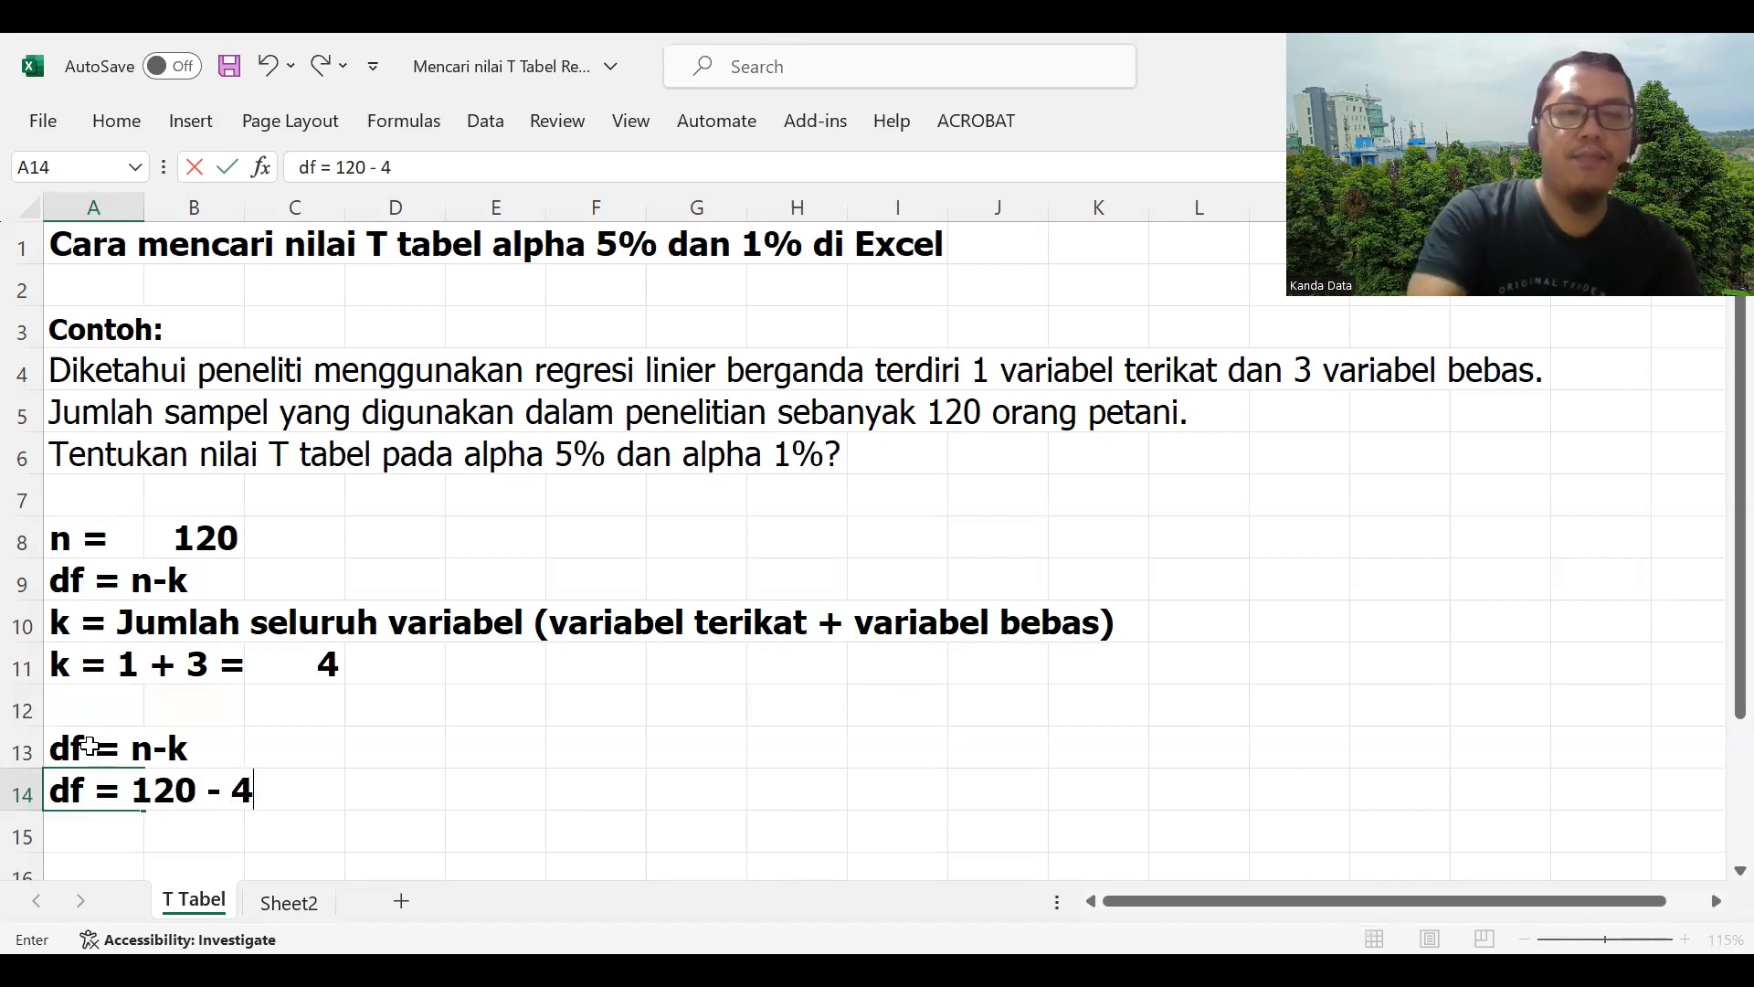
key(F2)
key(Return)
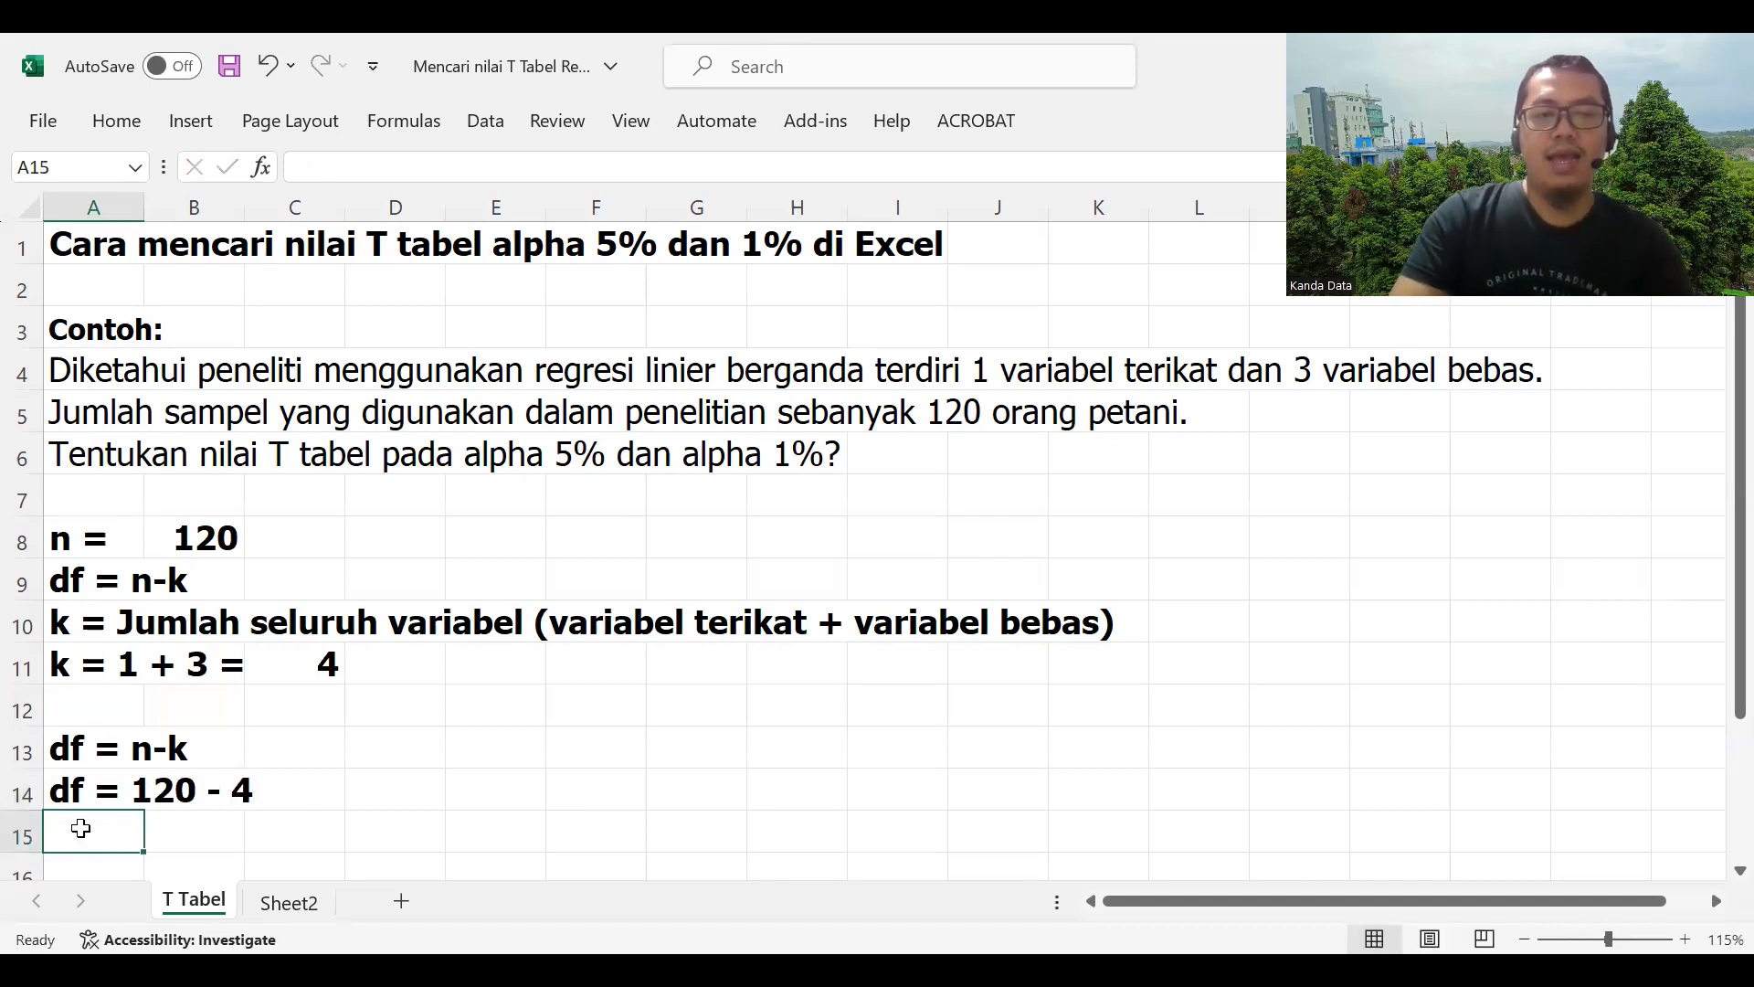
Step: Label cell A15 "df =" and calculate the degrees of freedom in B15 with the formula =B8-C11
text(df =)
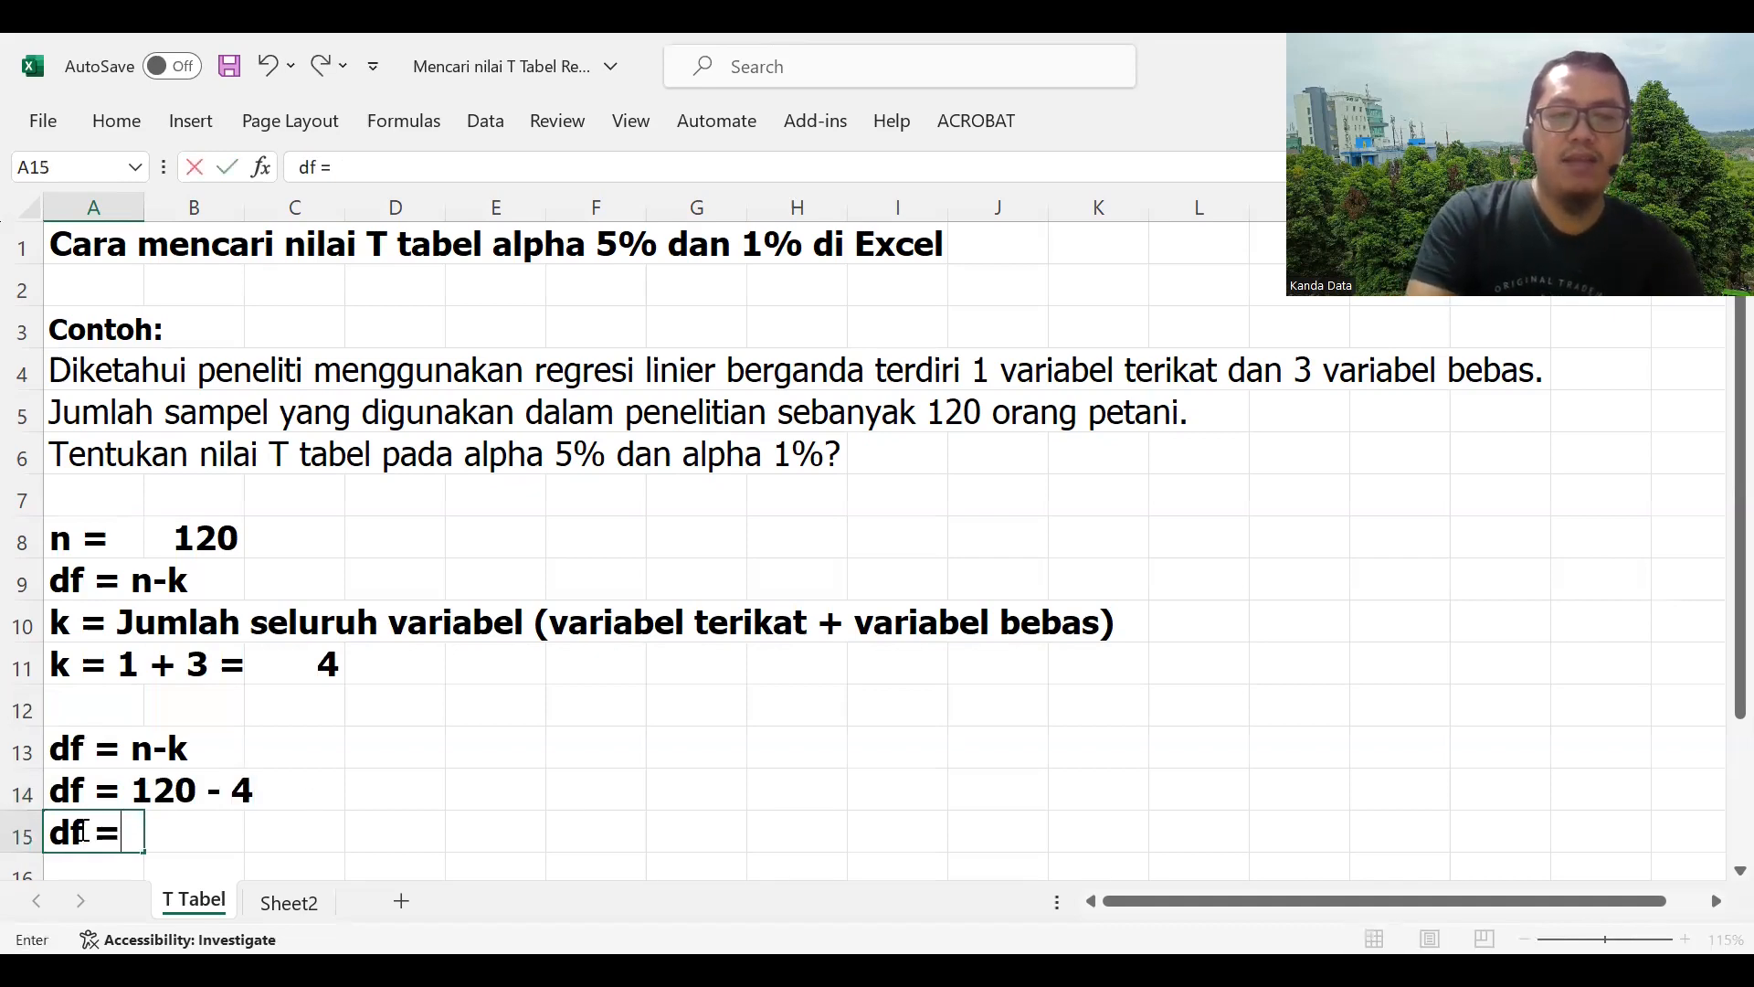
click(189, 833)
text(=)
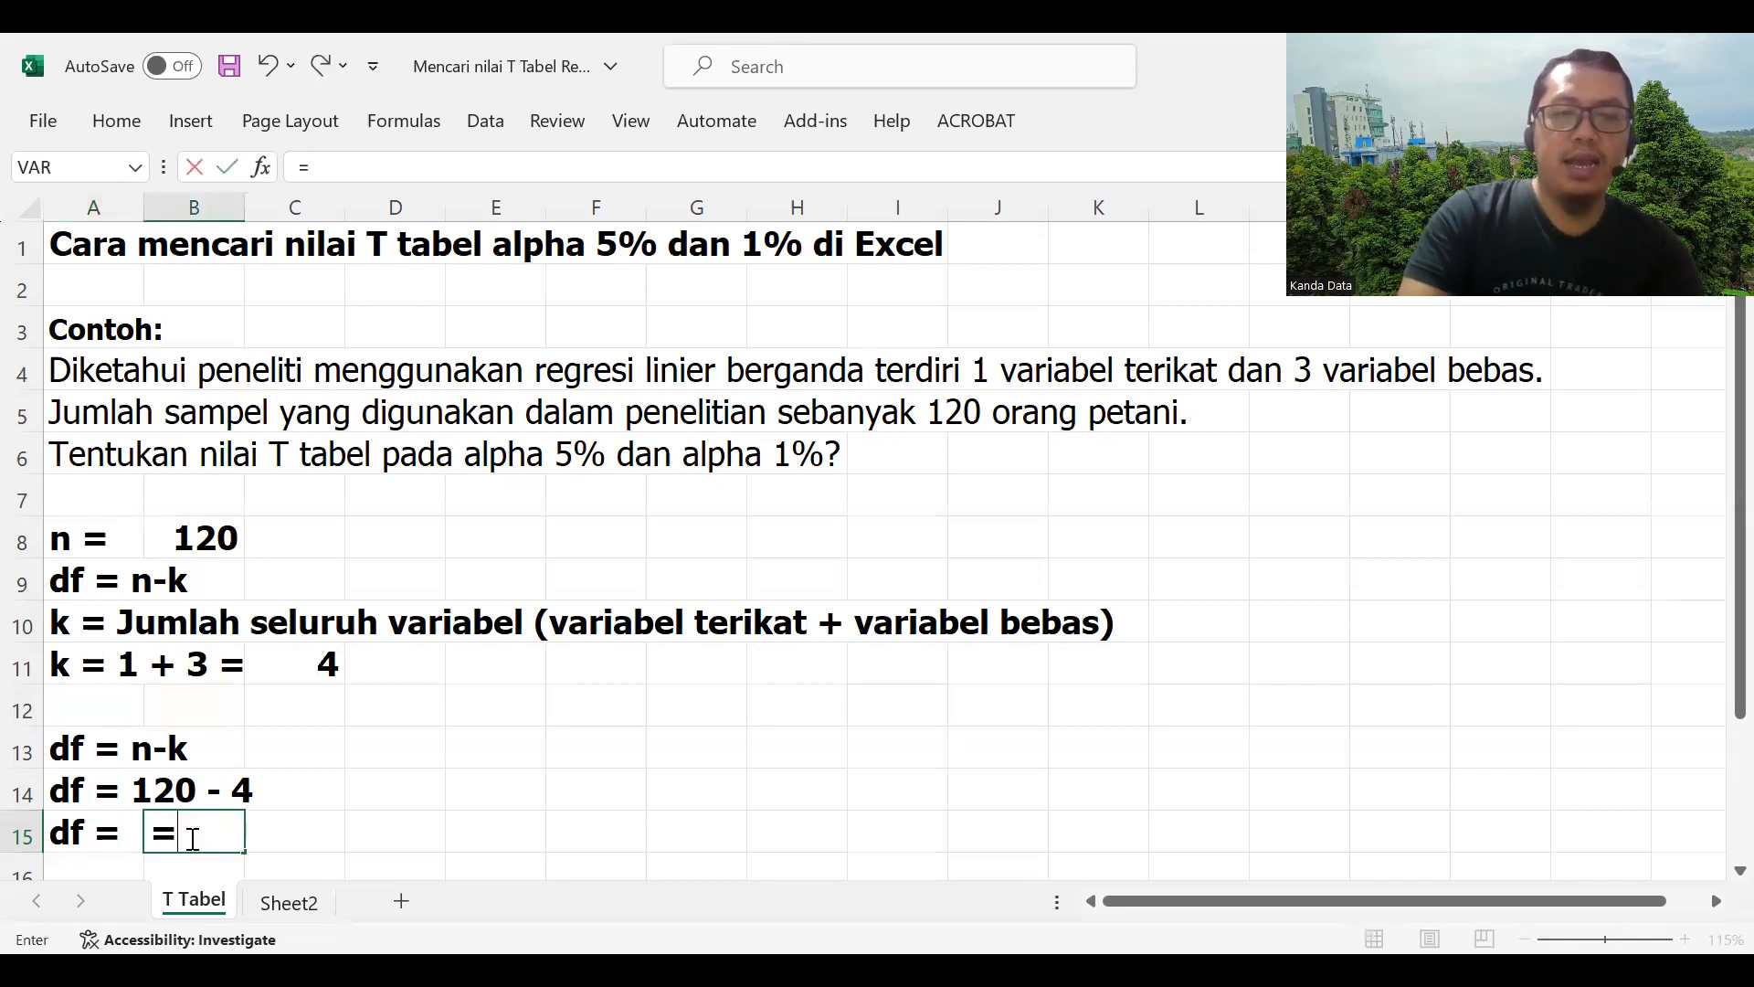
click(181, 528)
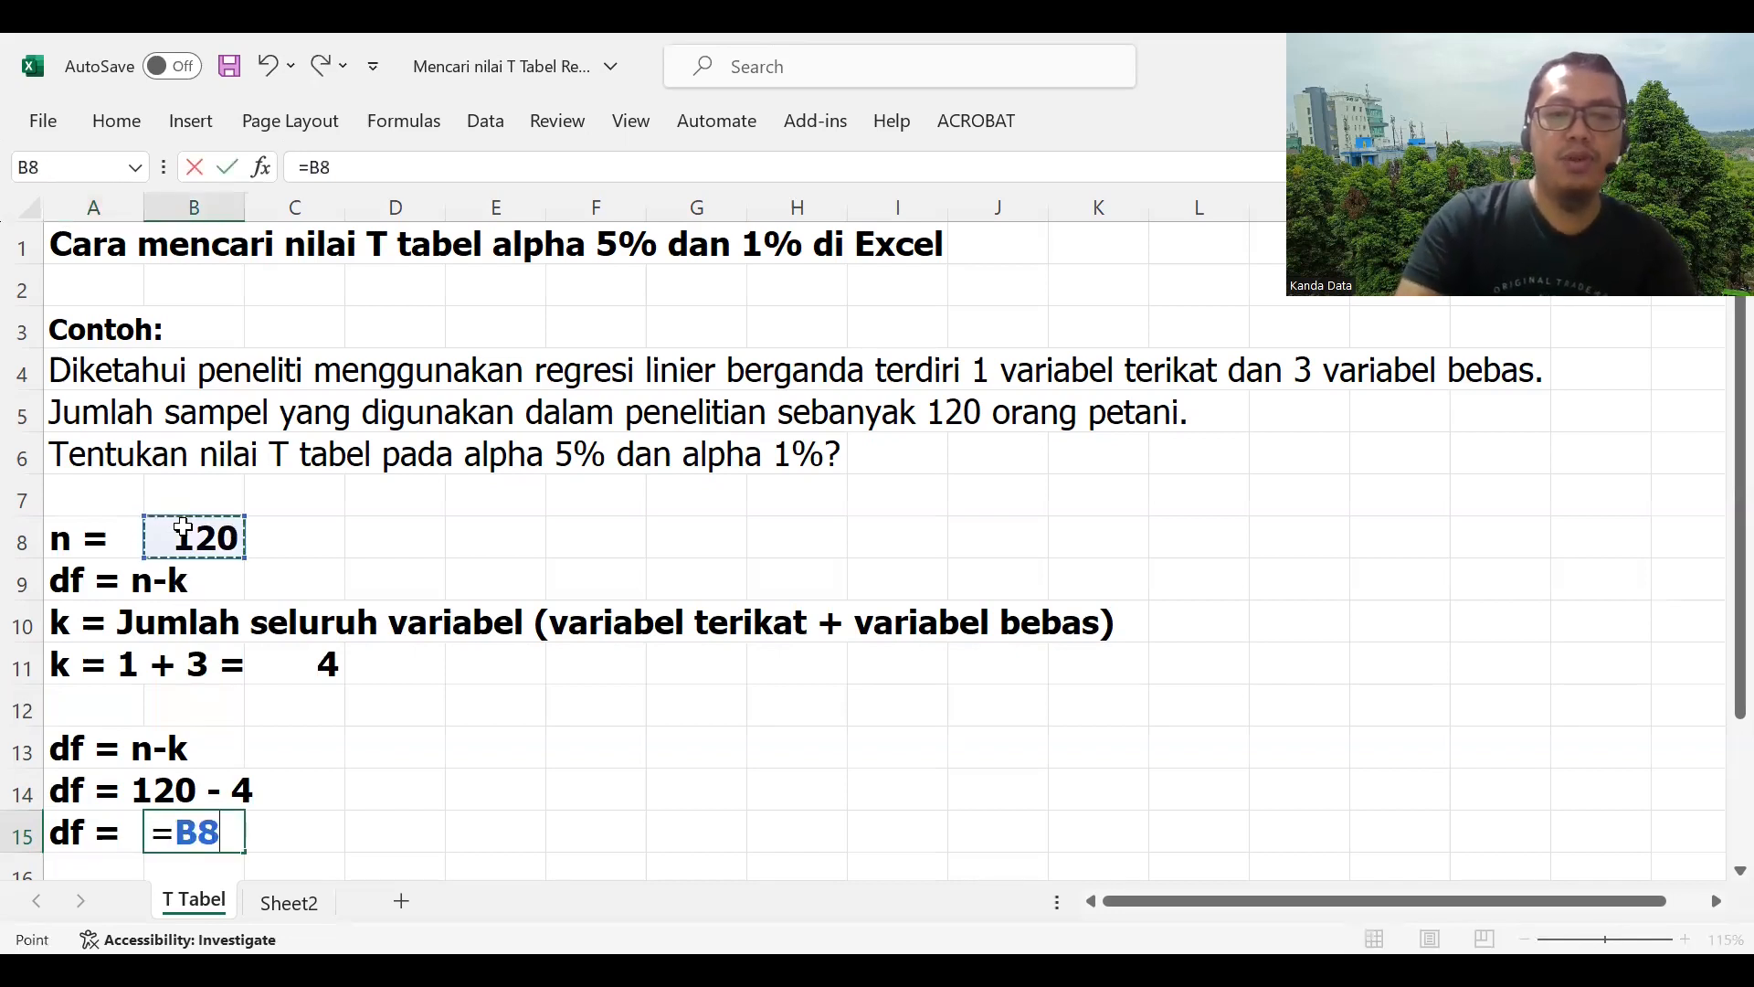
text(-)
click(287, 665)
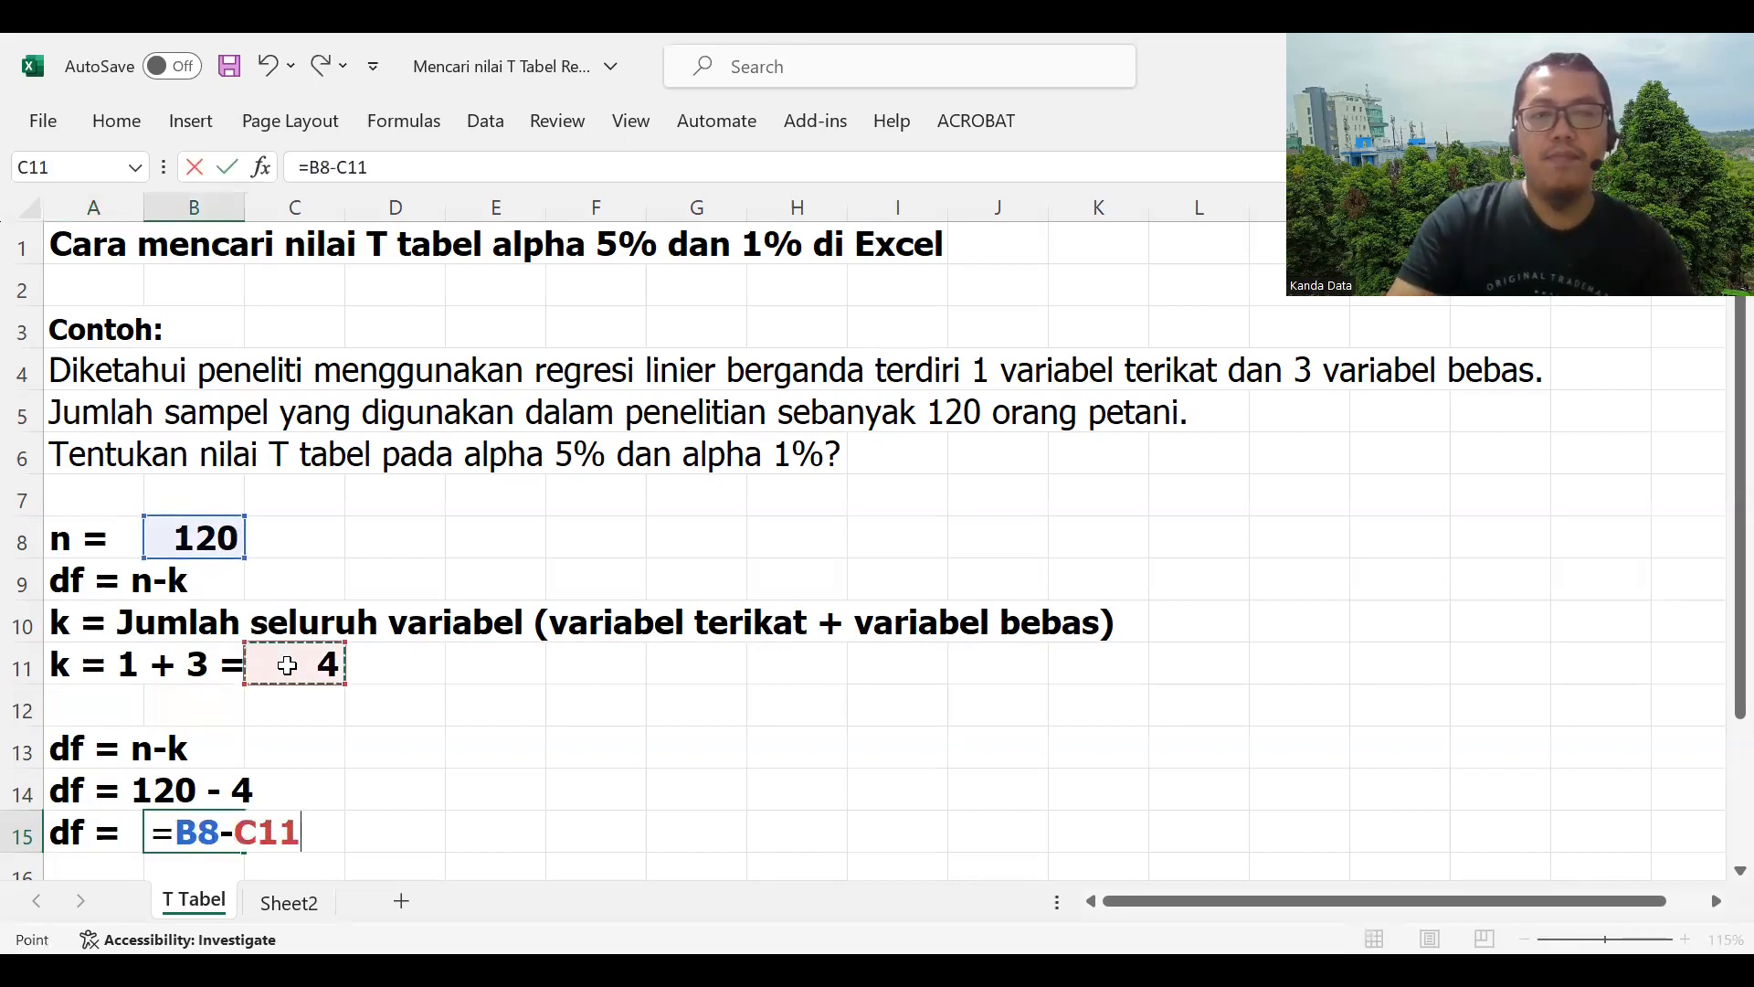
key(Return)
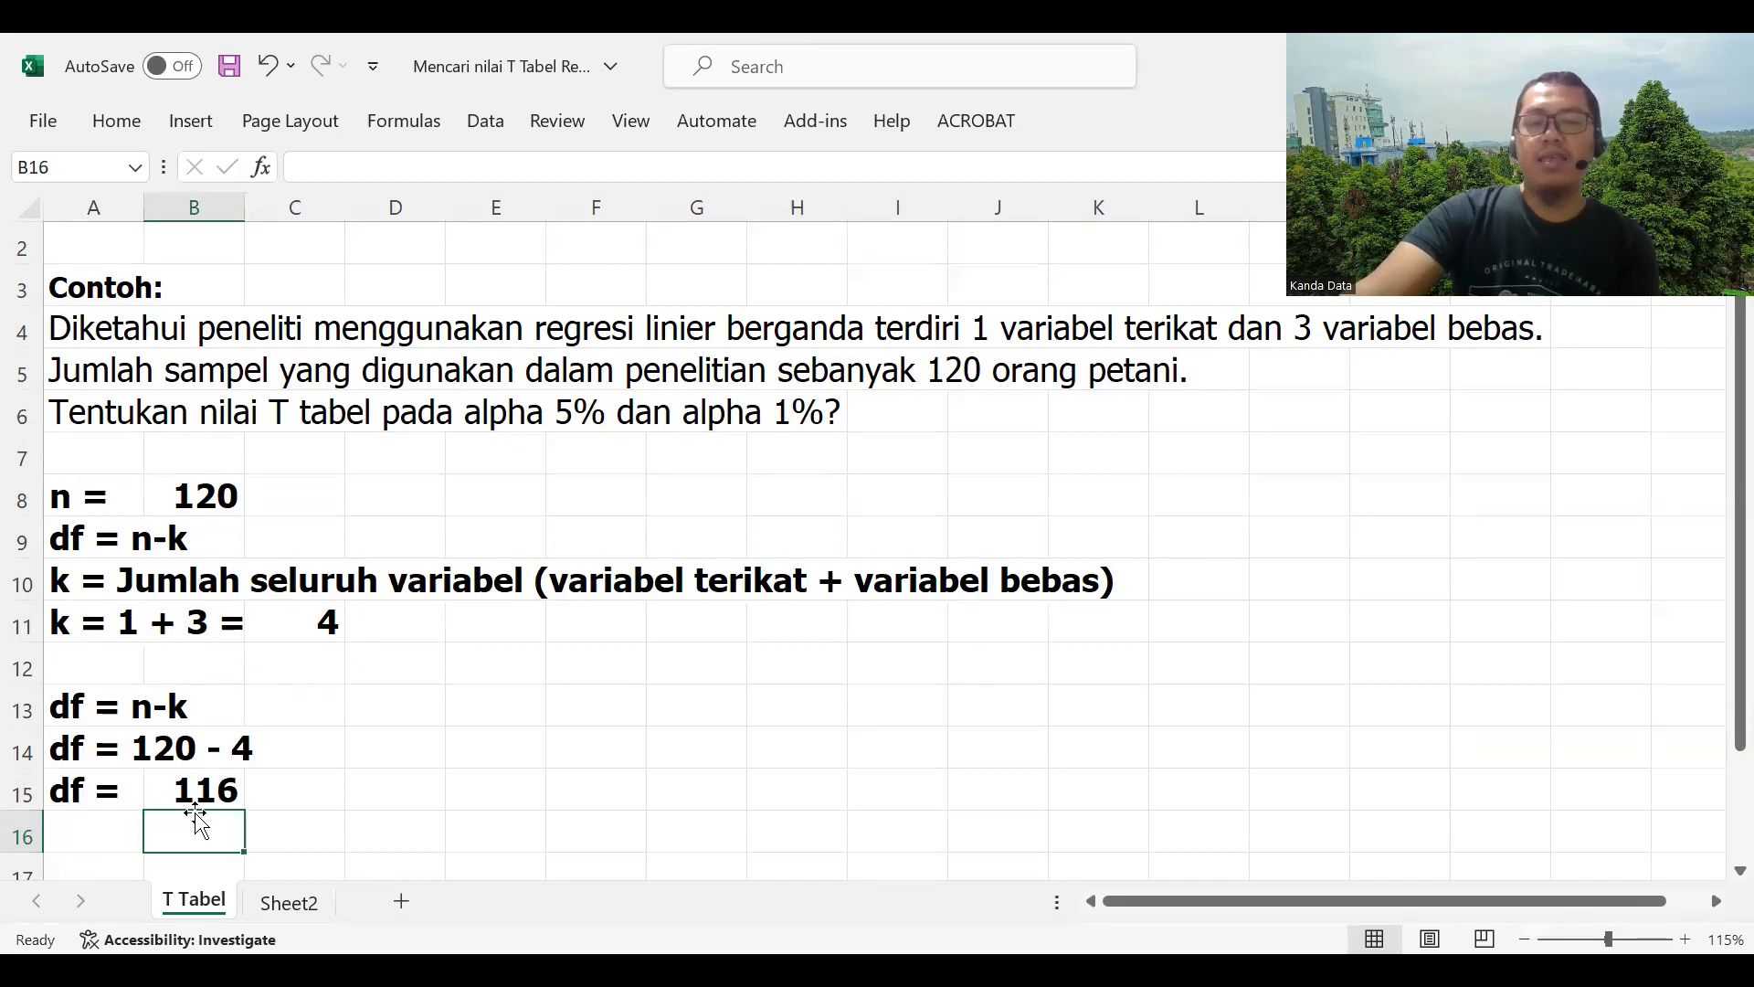
Step: Start a formula in cell A17, leaving row 16 blank below the df result
scroll(195, 822, down, 1)
click(102, 748)
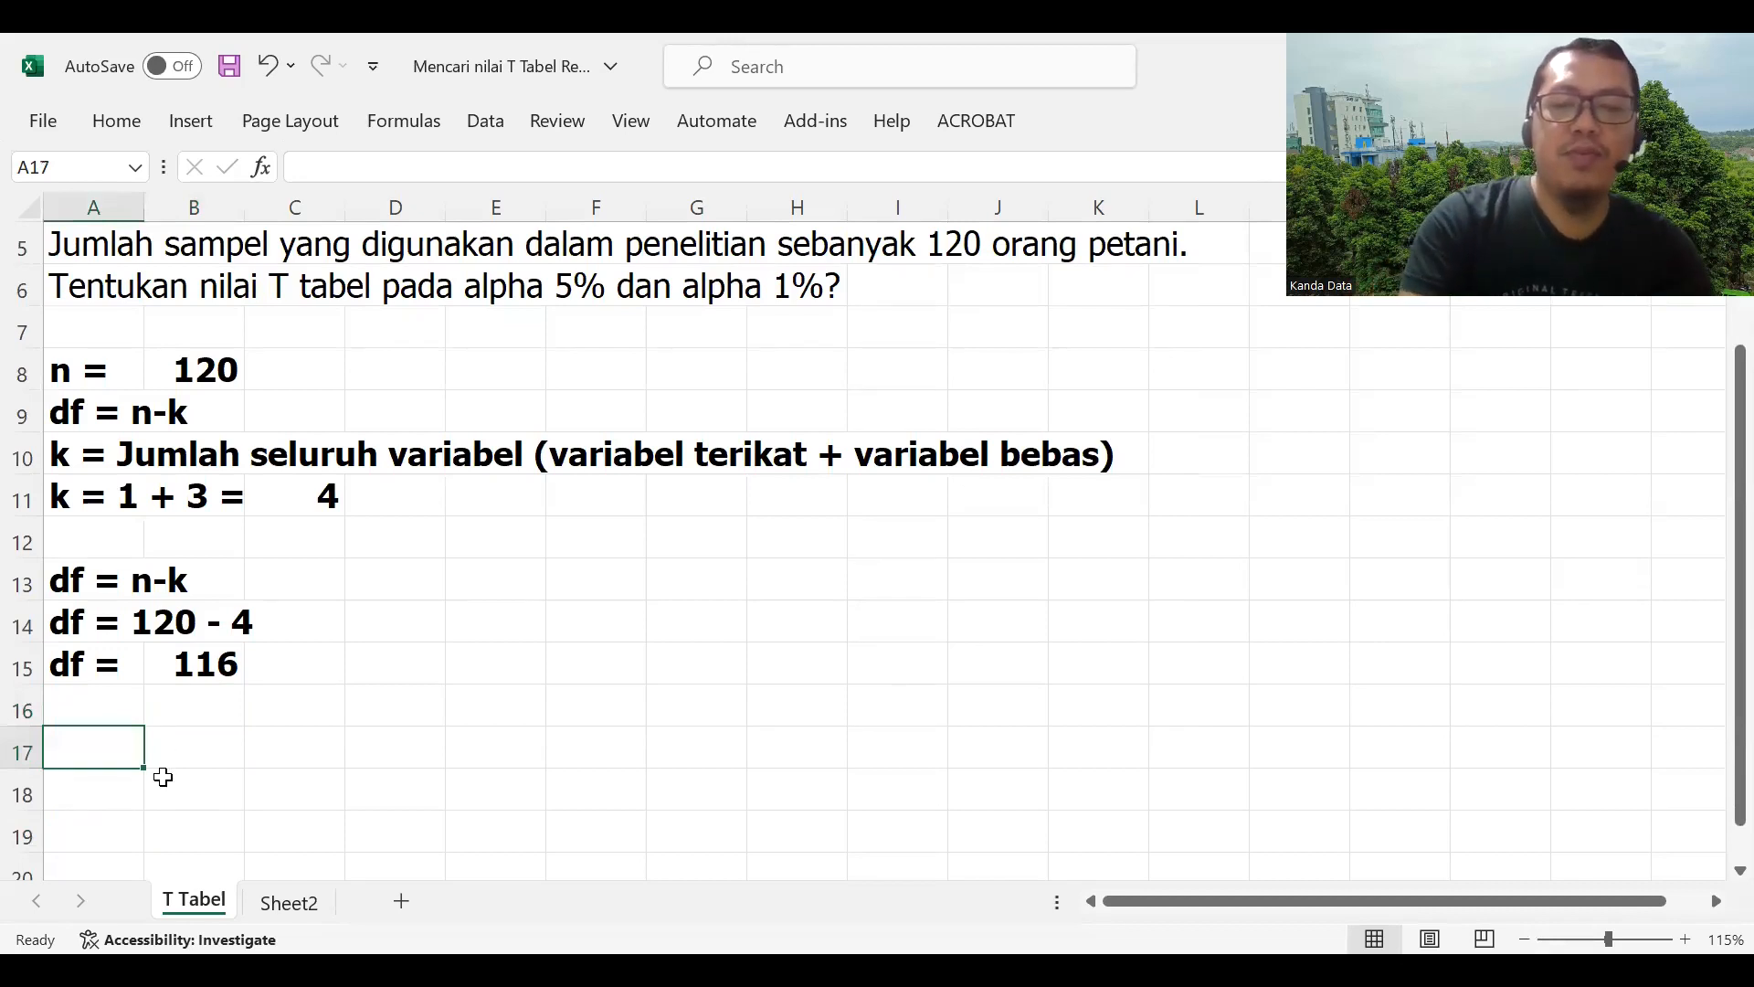
text(=)
click(163, 776)
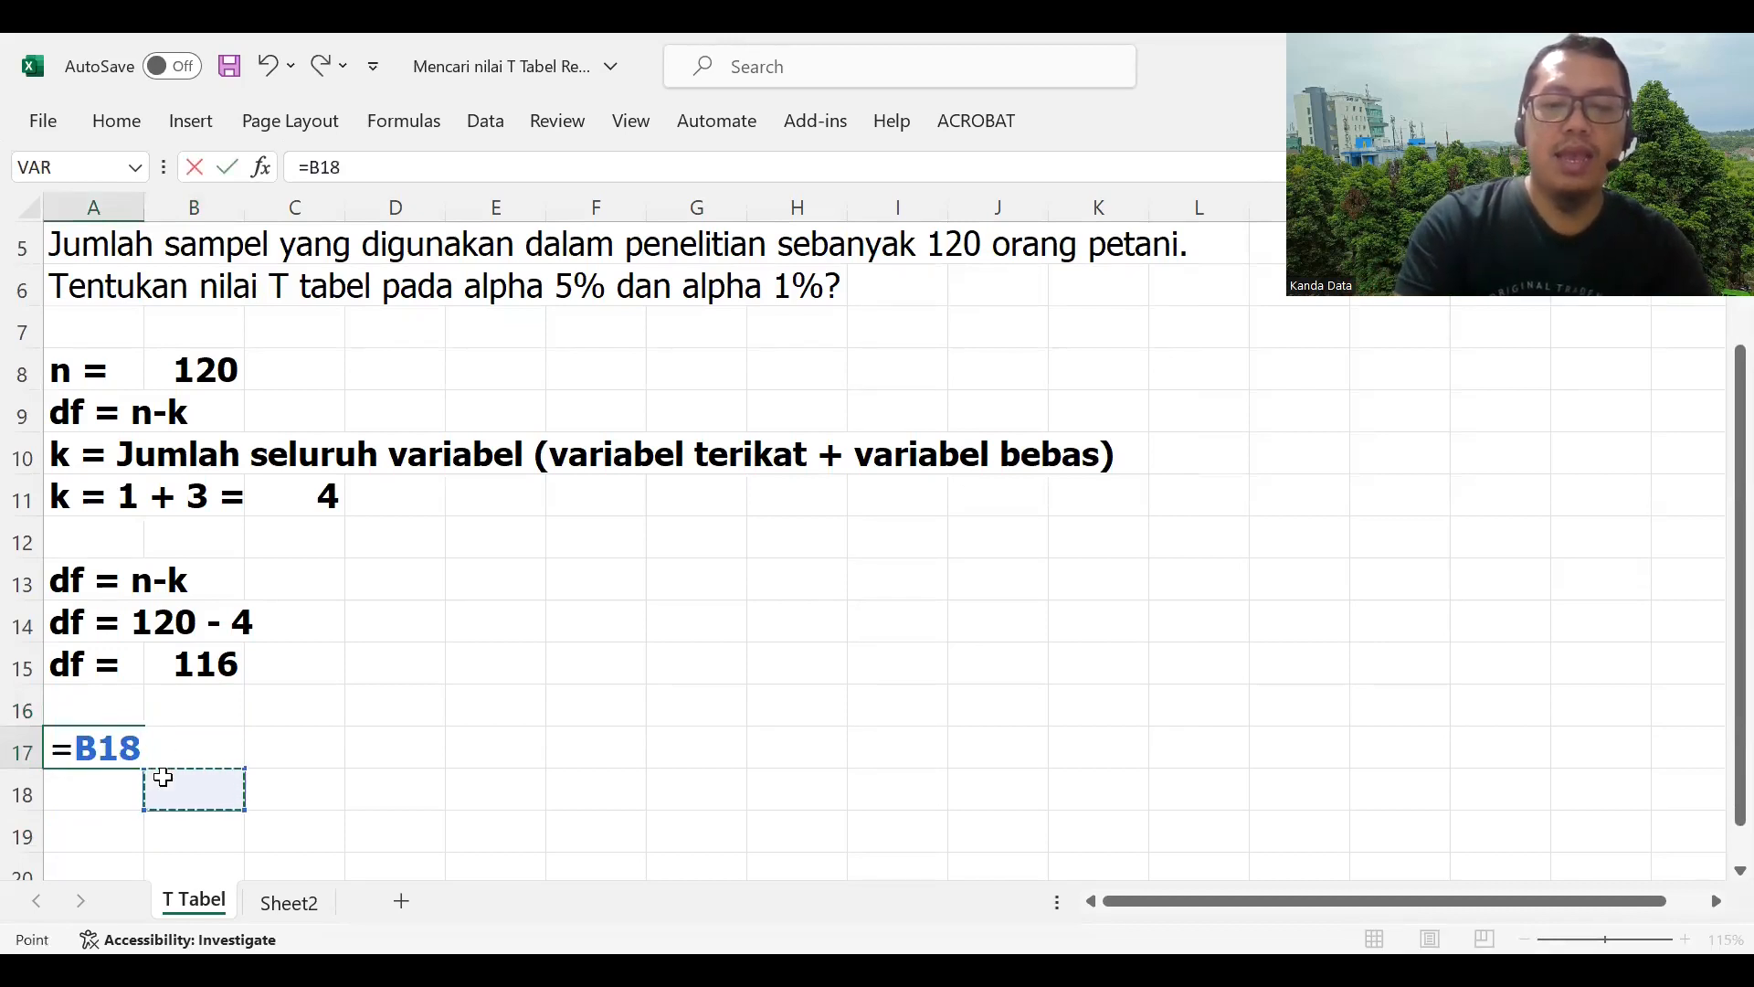
text(INV)
key(BackSpace)
key(BackSpace)
key(BackSpace)
key(BackSpace)
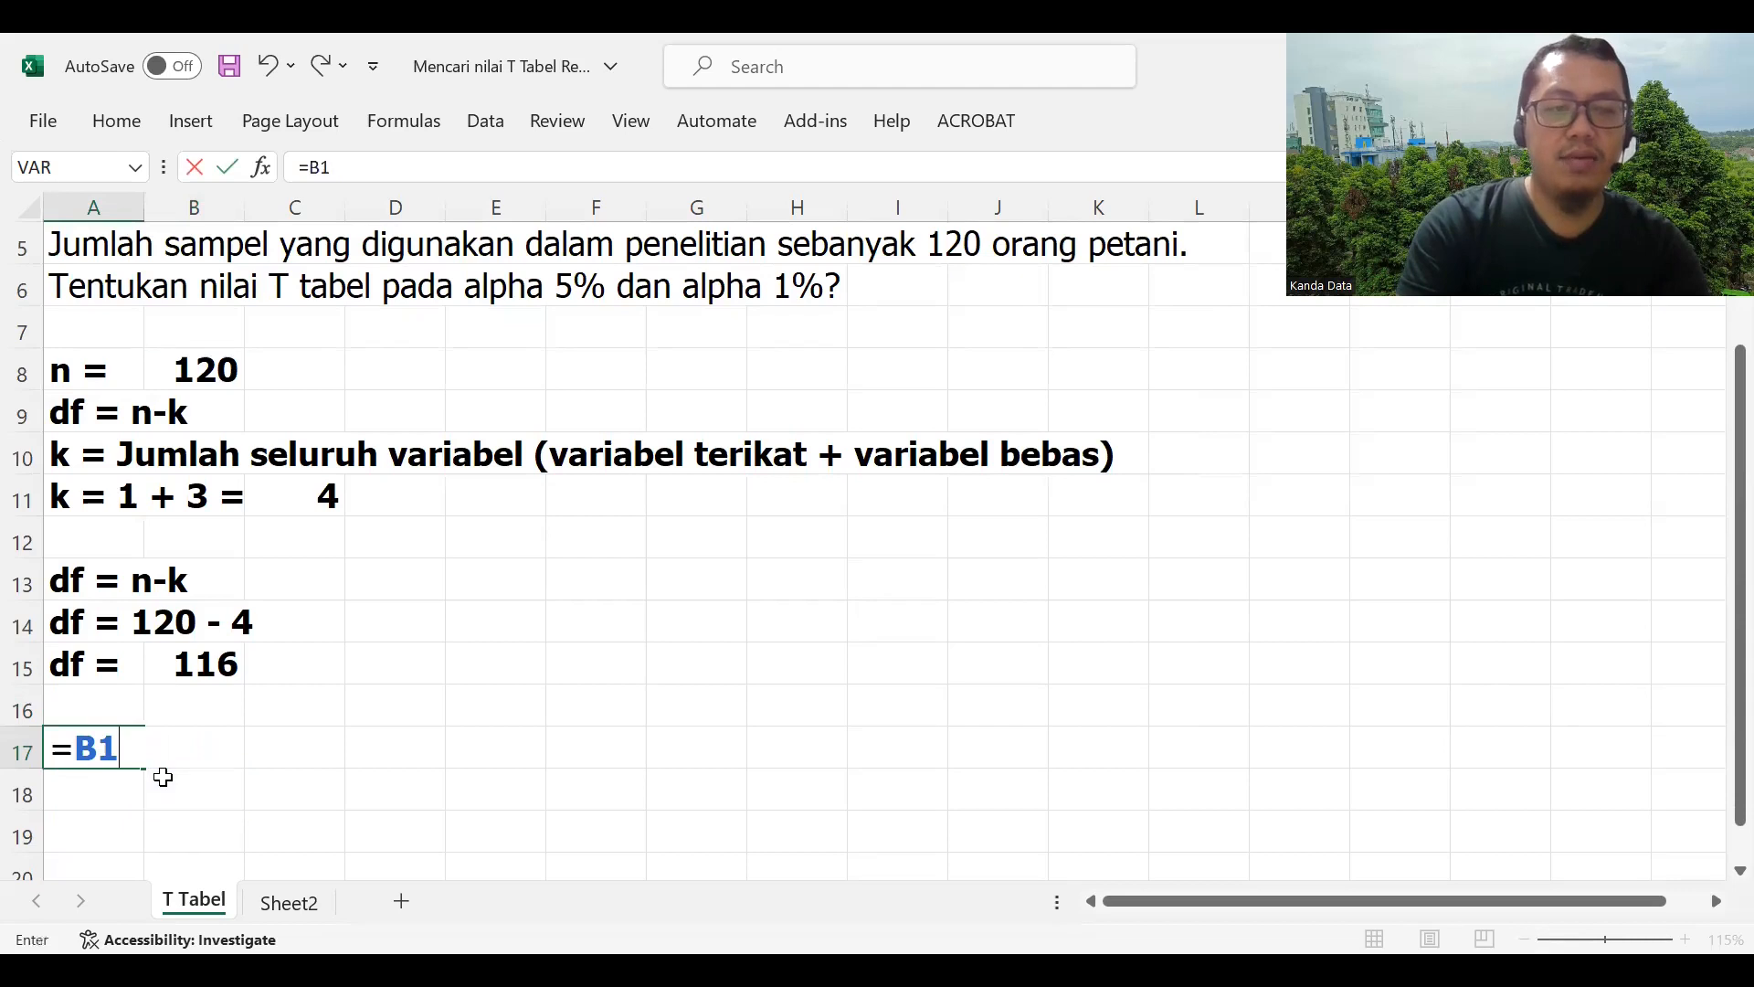
key(BackSpace)
key(BackSpace)
Step: Fill in the function syntax TINV(Probablity,degree of freedom) after the equals sign in cell A17
text(T)
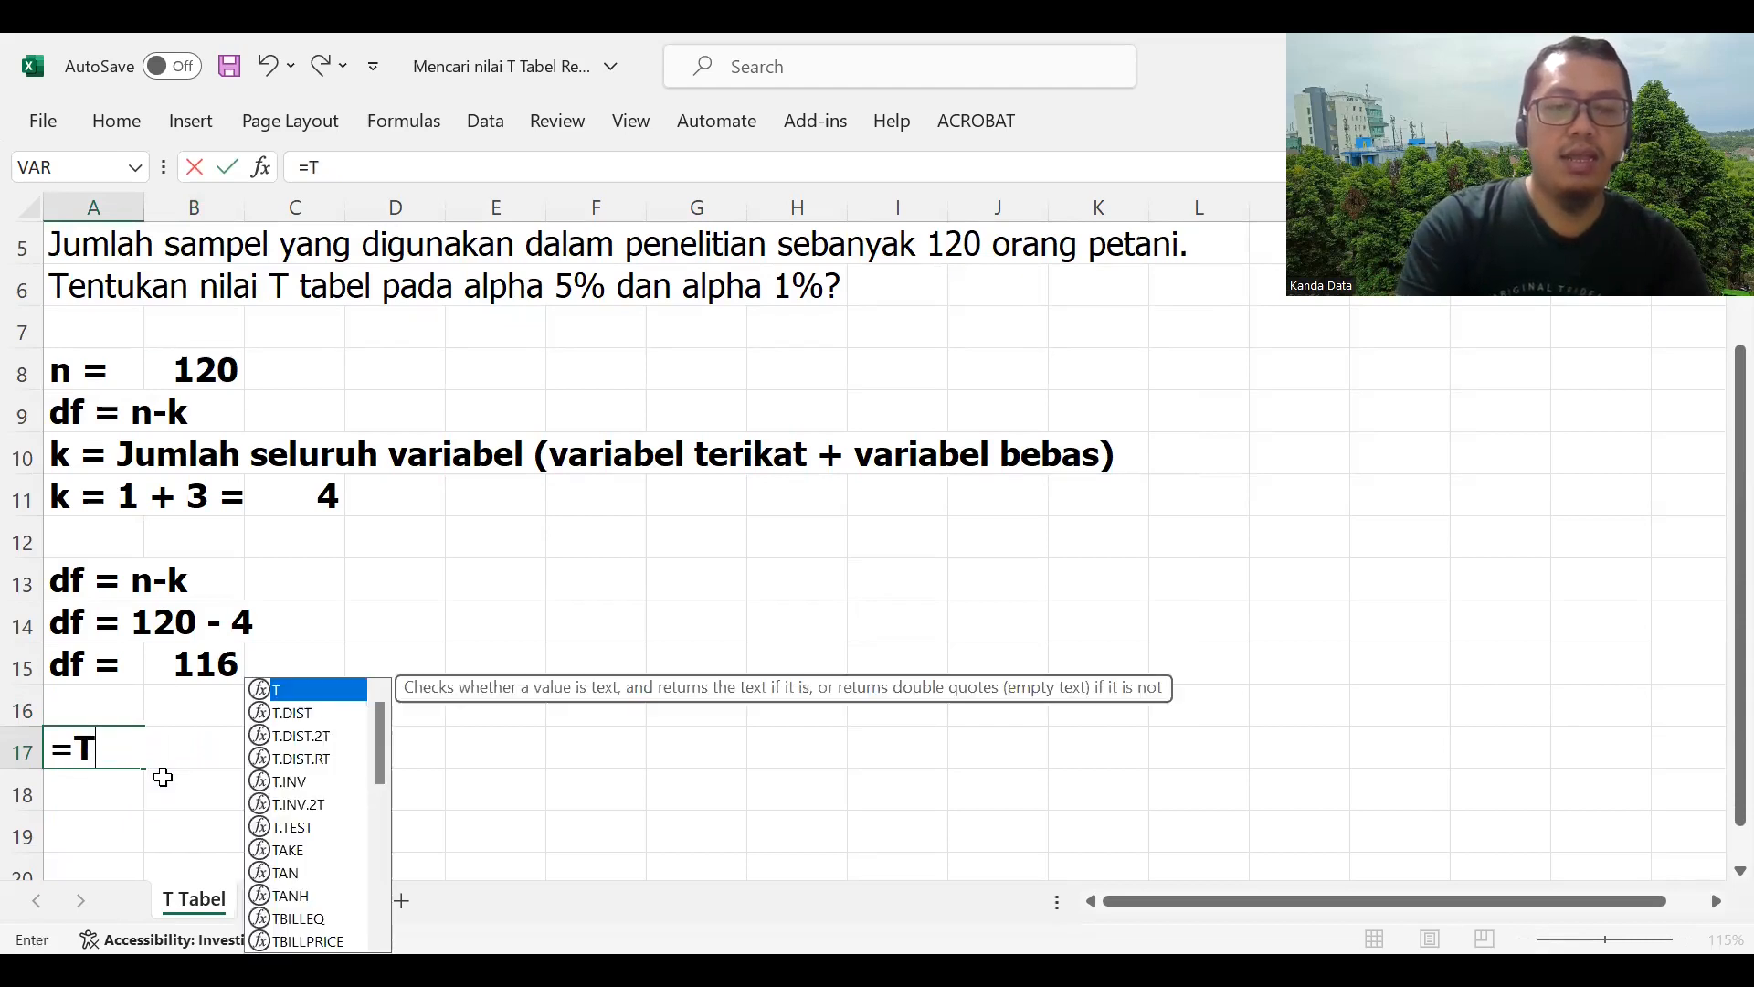
text(IN)
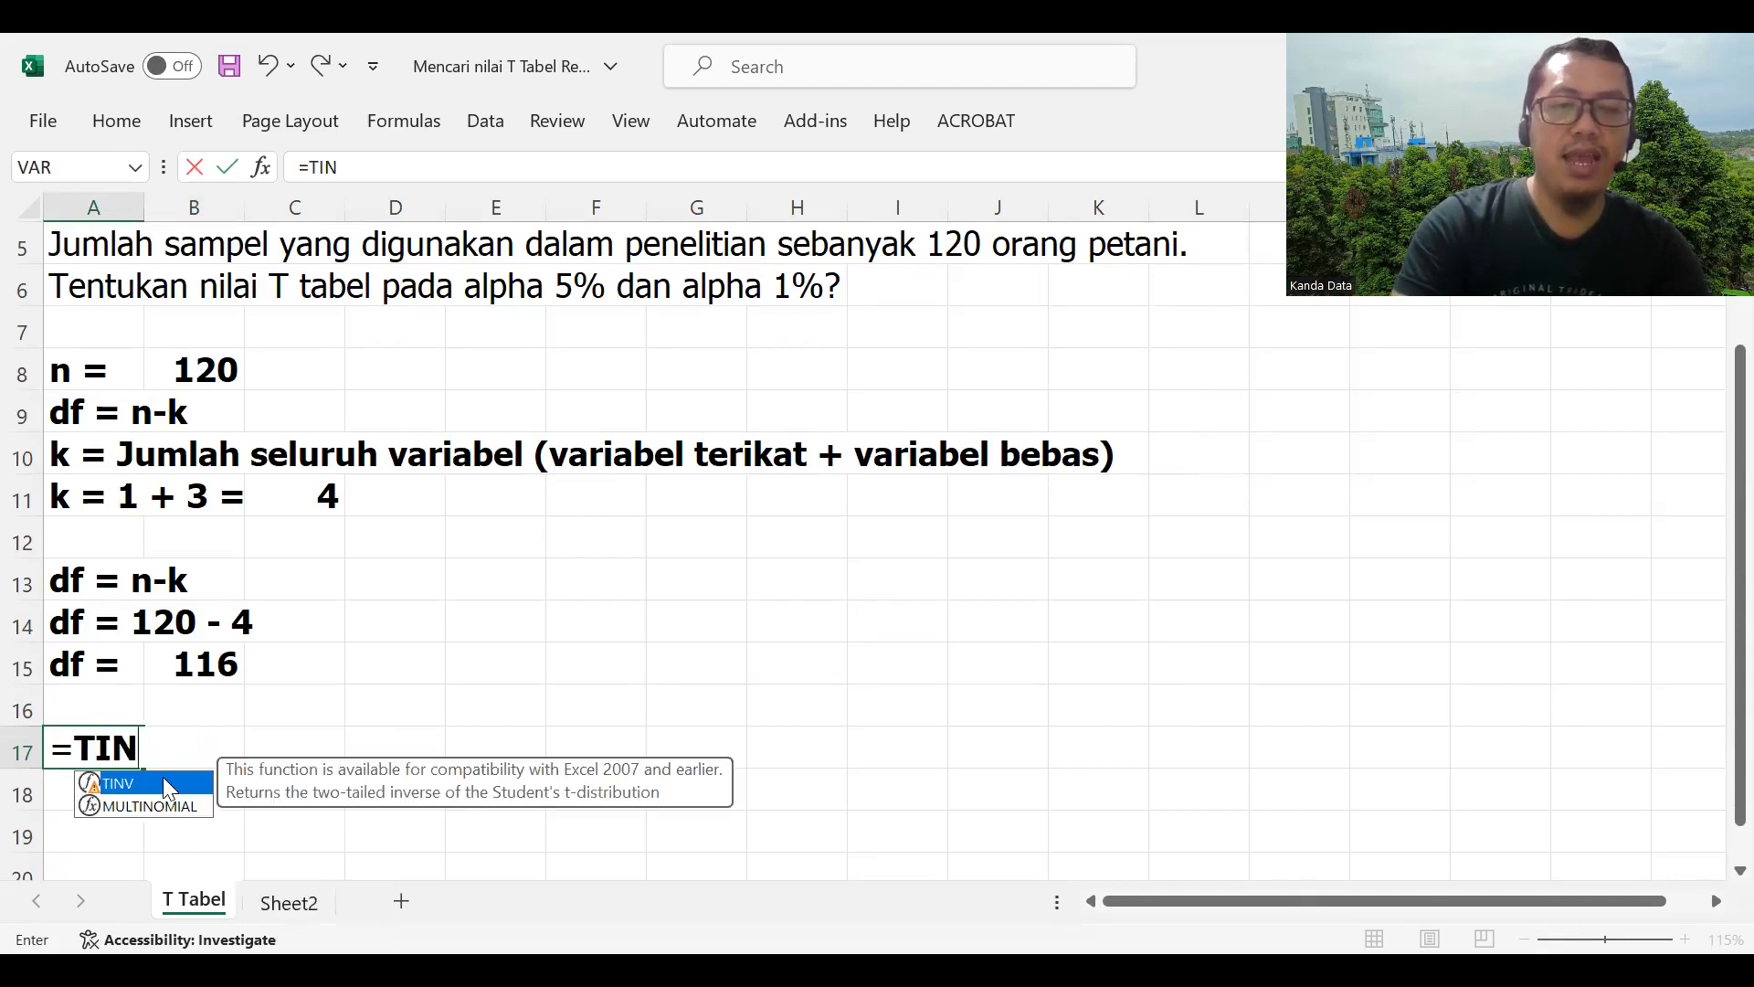
text(V)
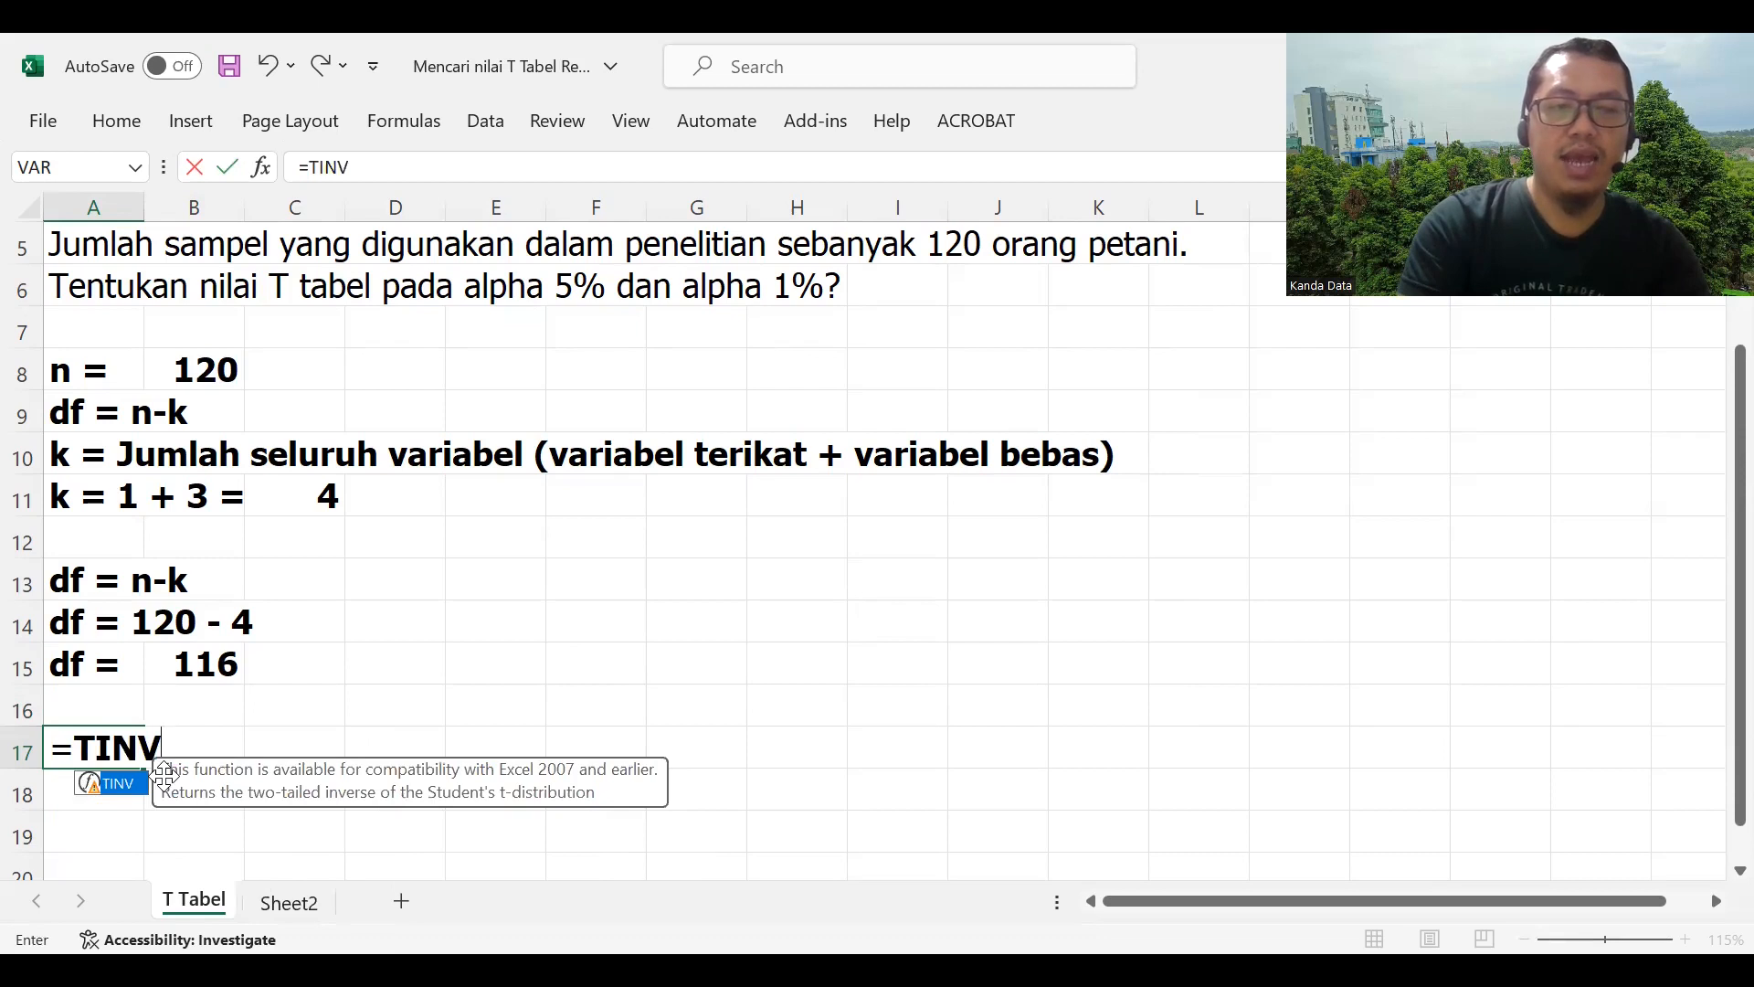
text(()
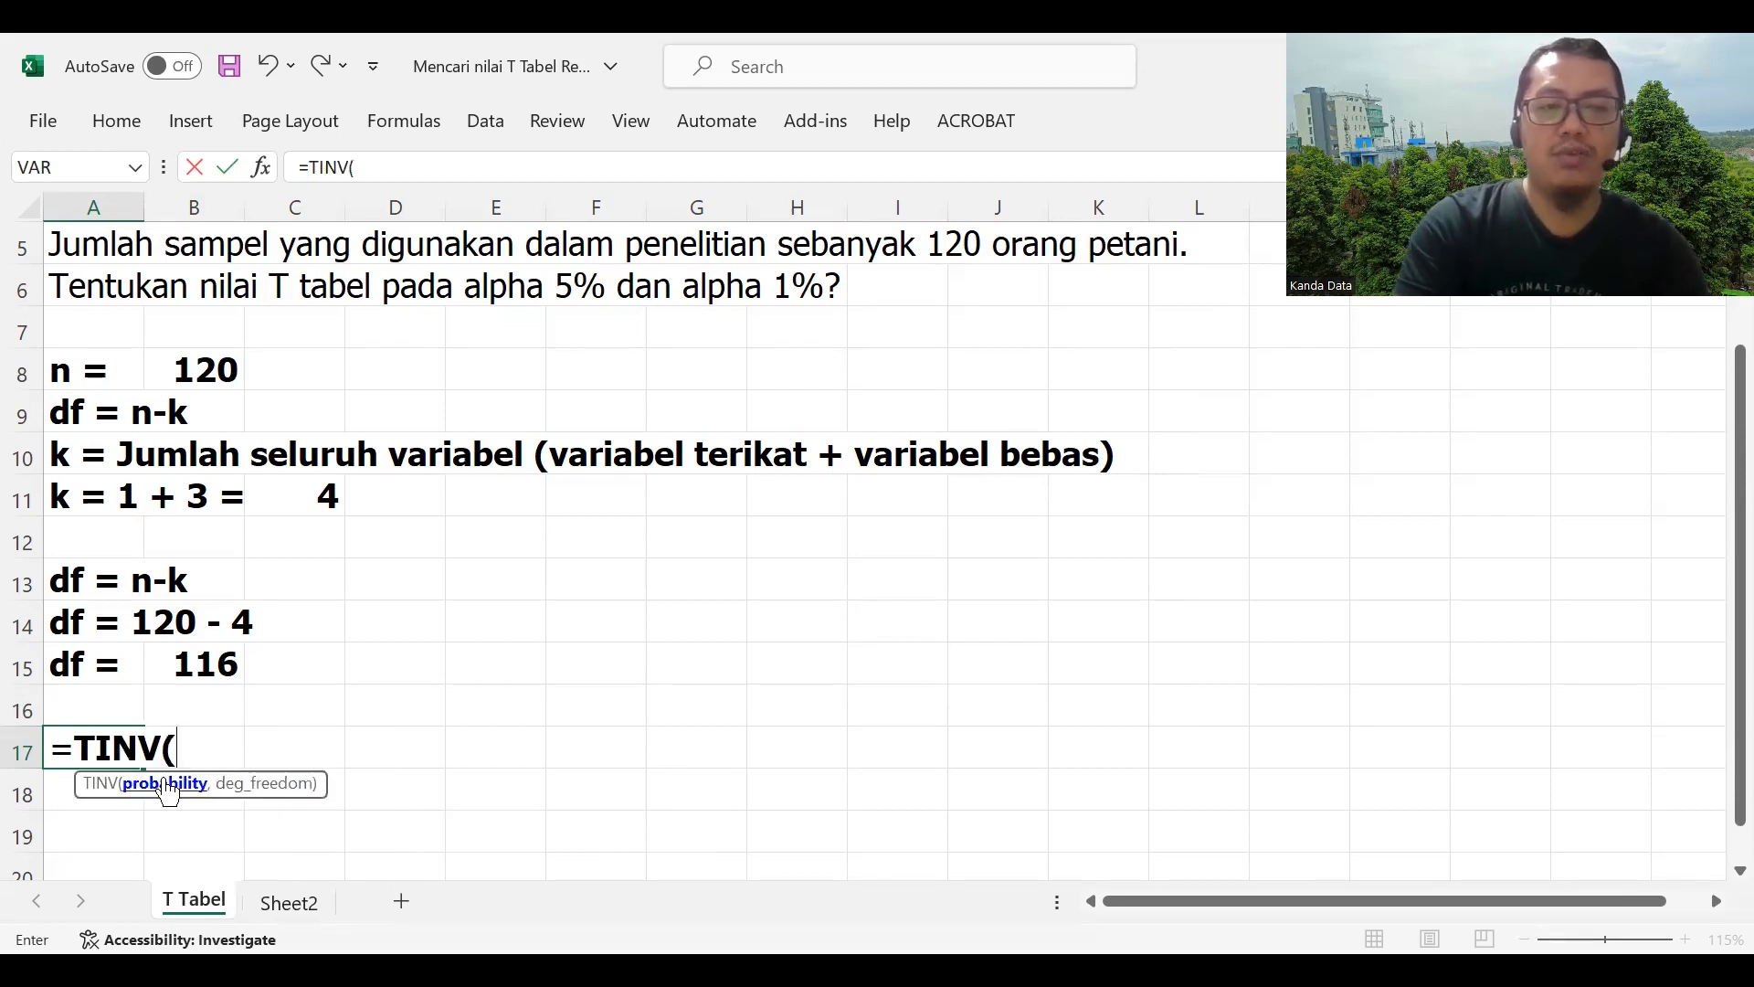
text(Probablity)
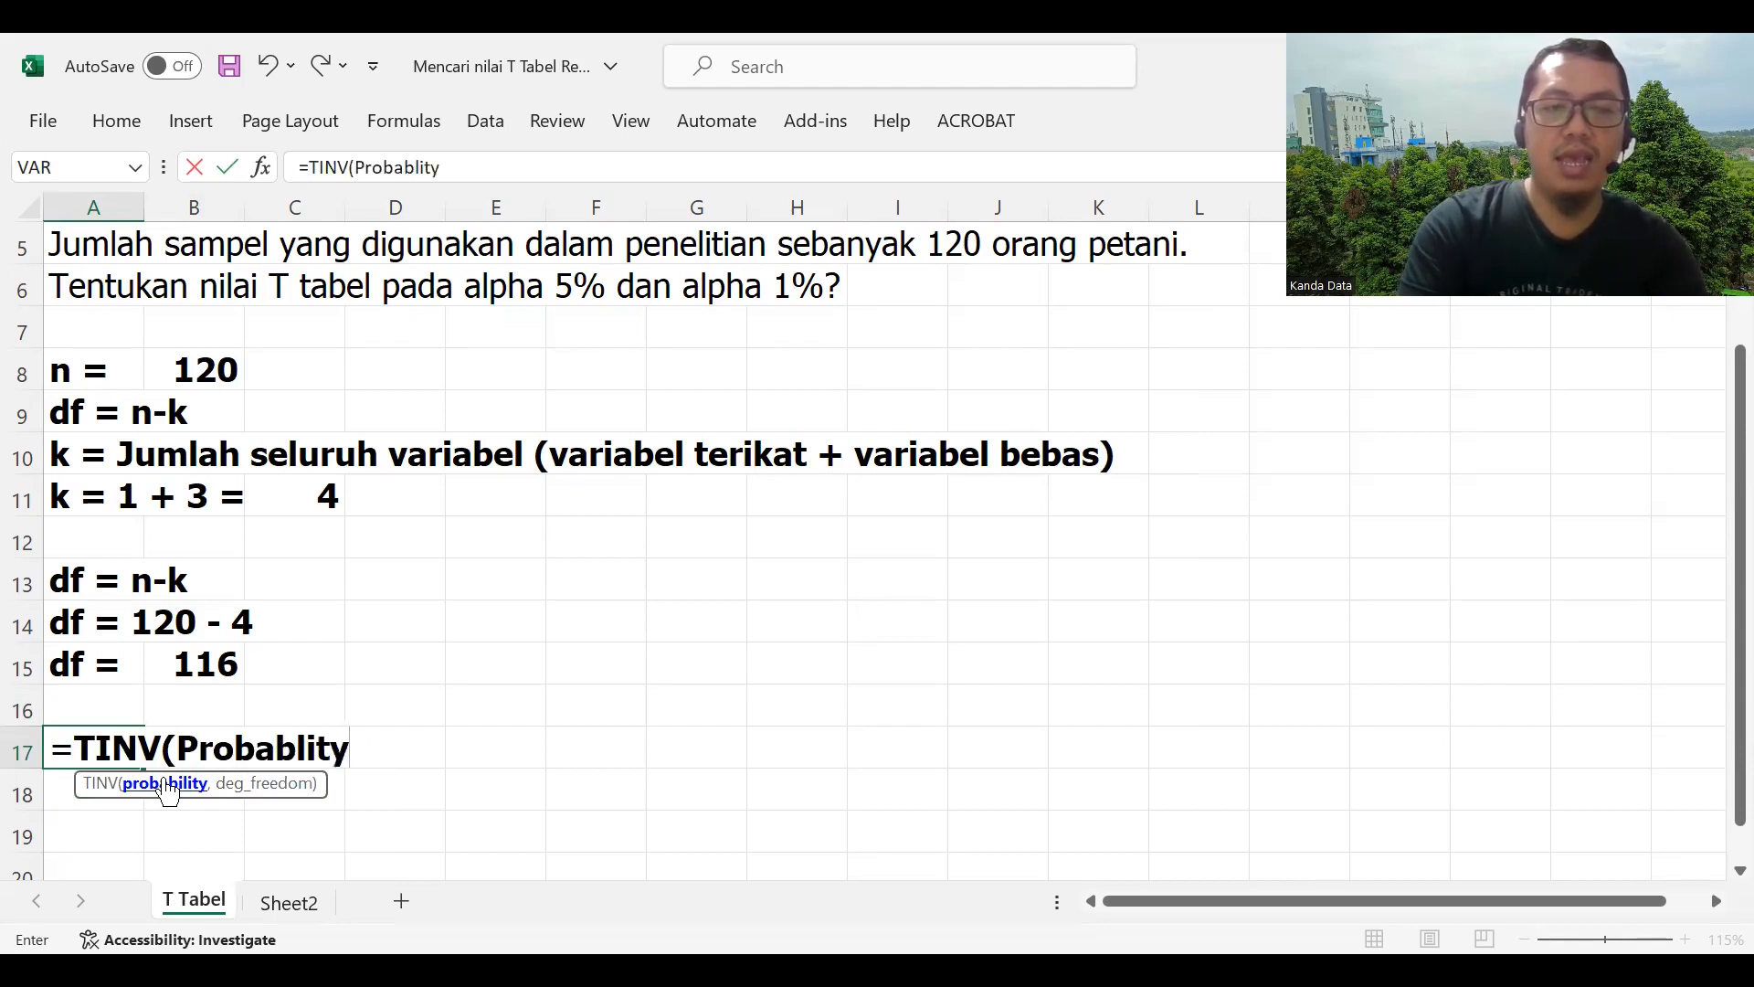
text(,)
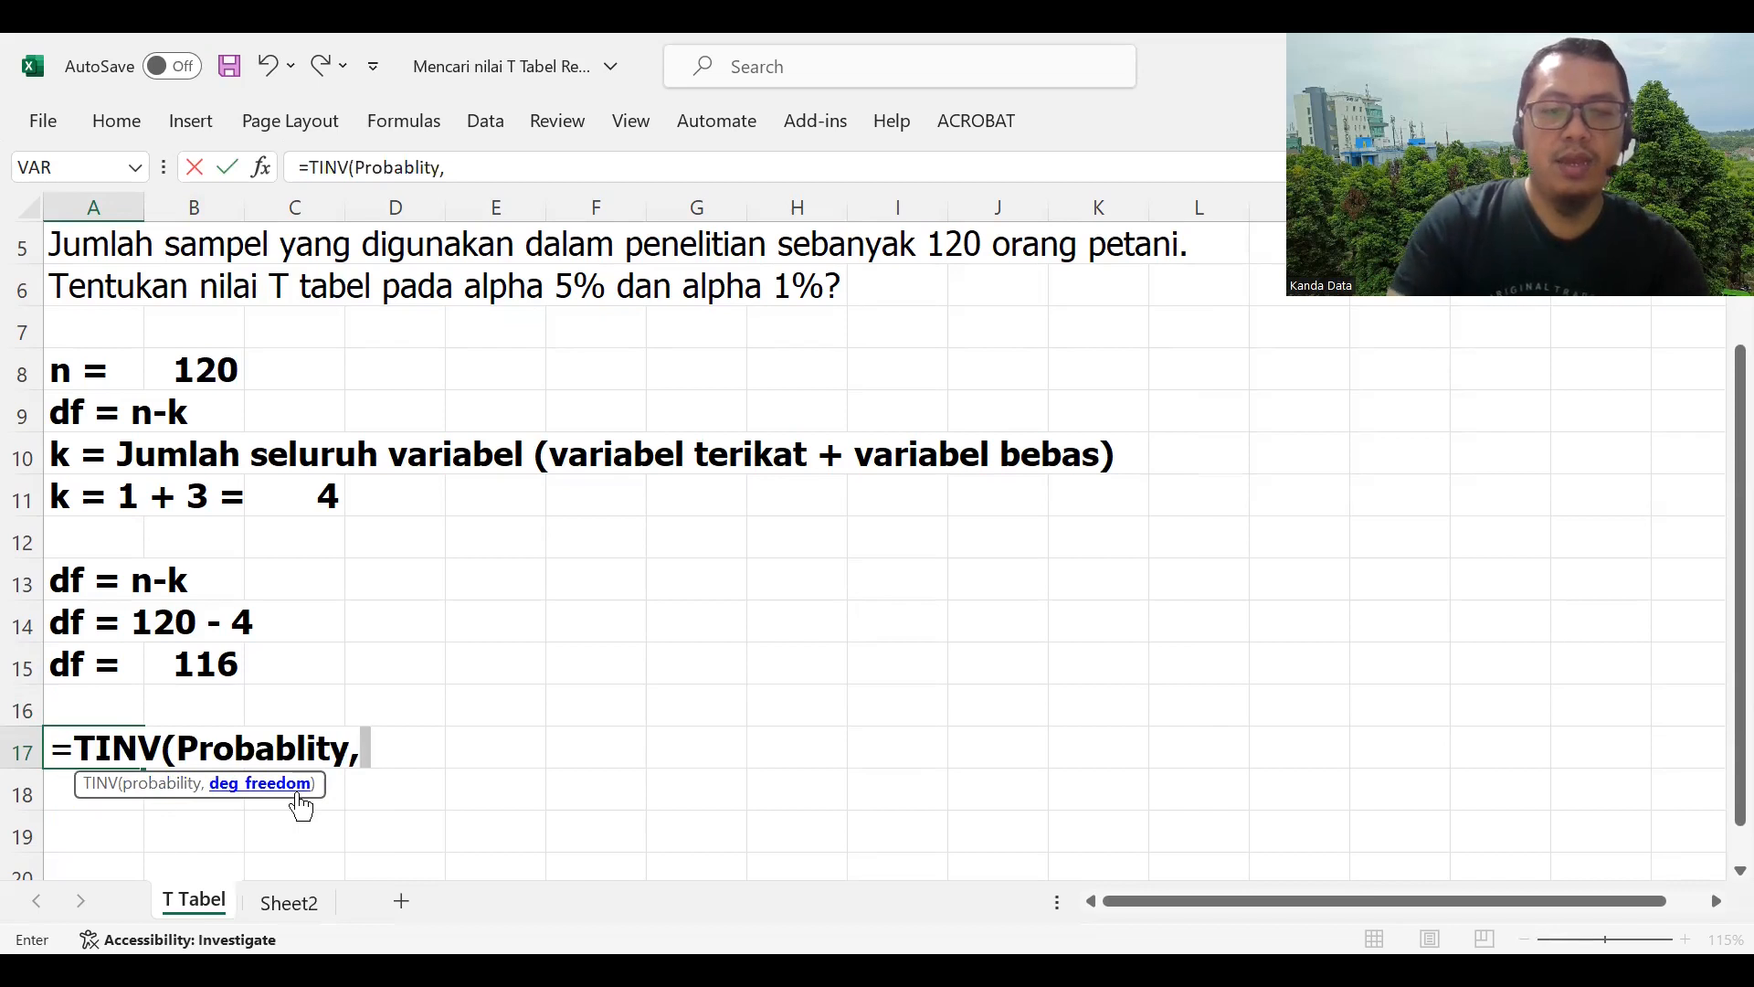
text(deg)
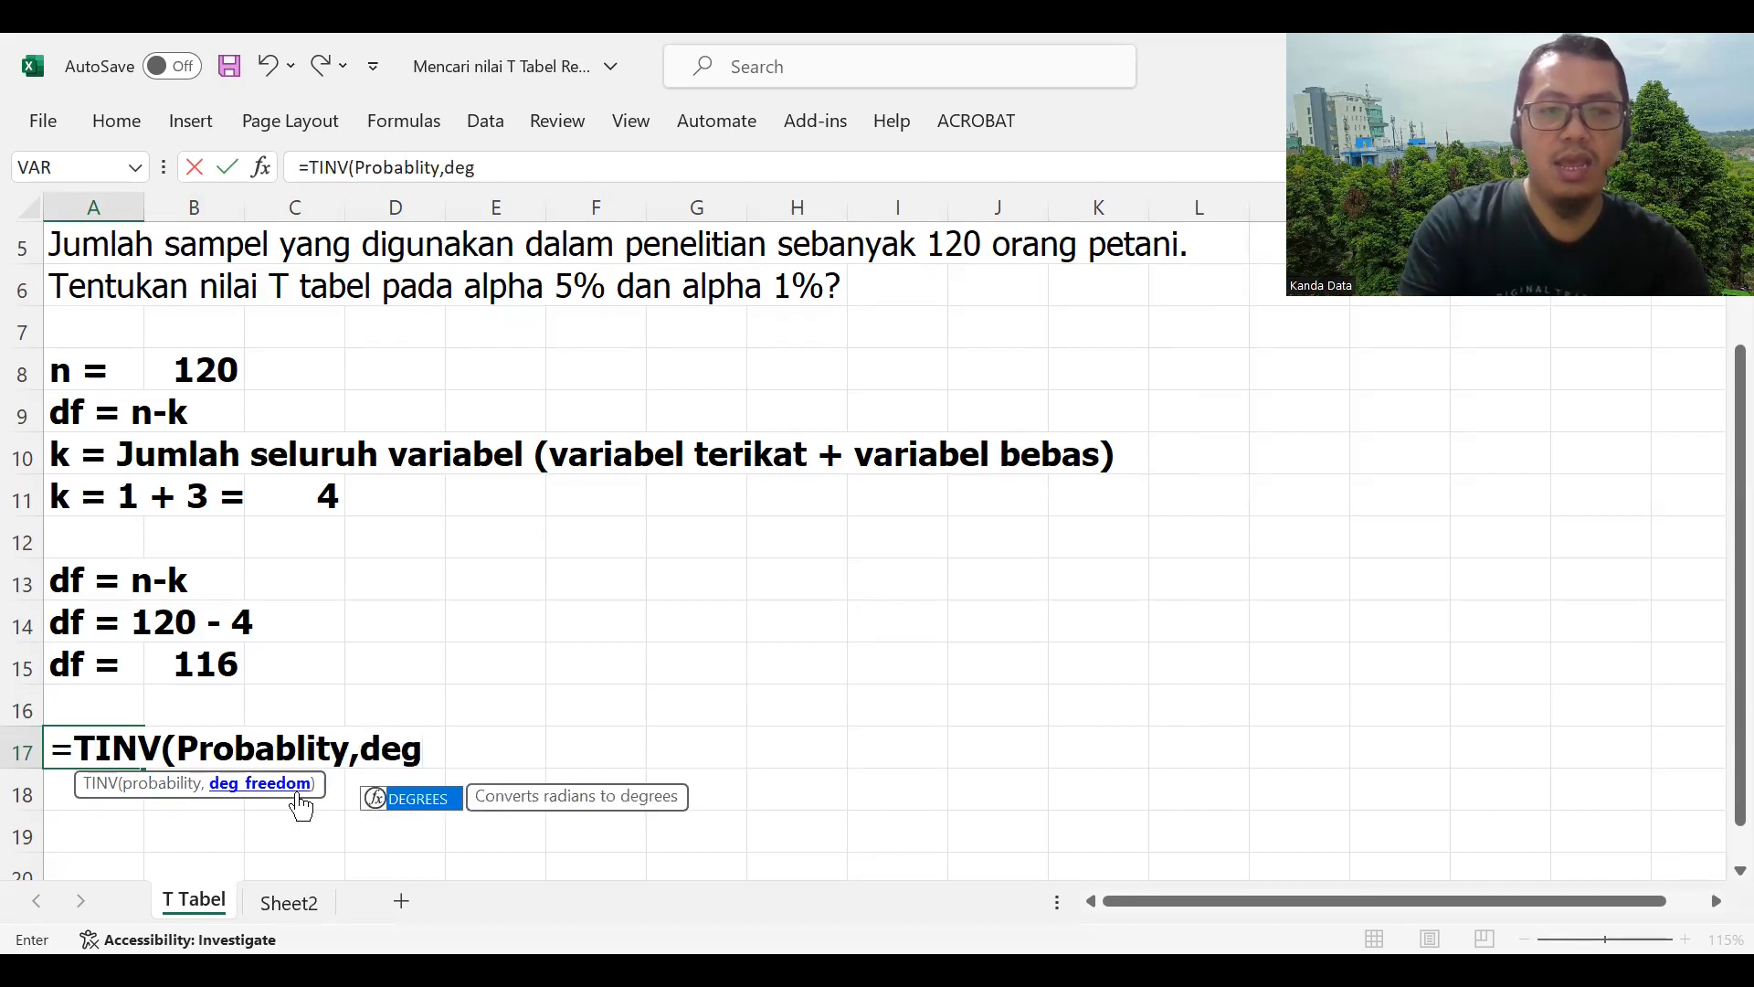
text(ree)
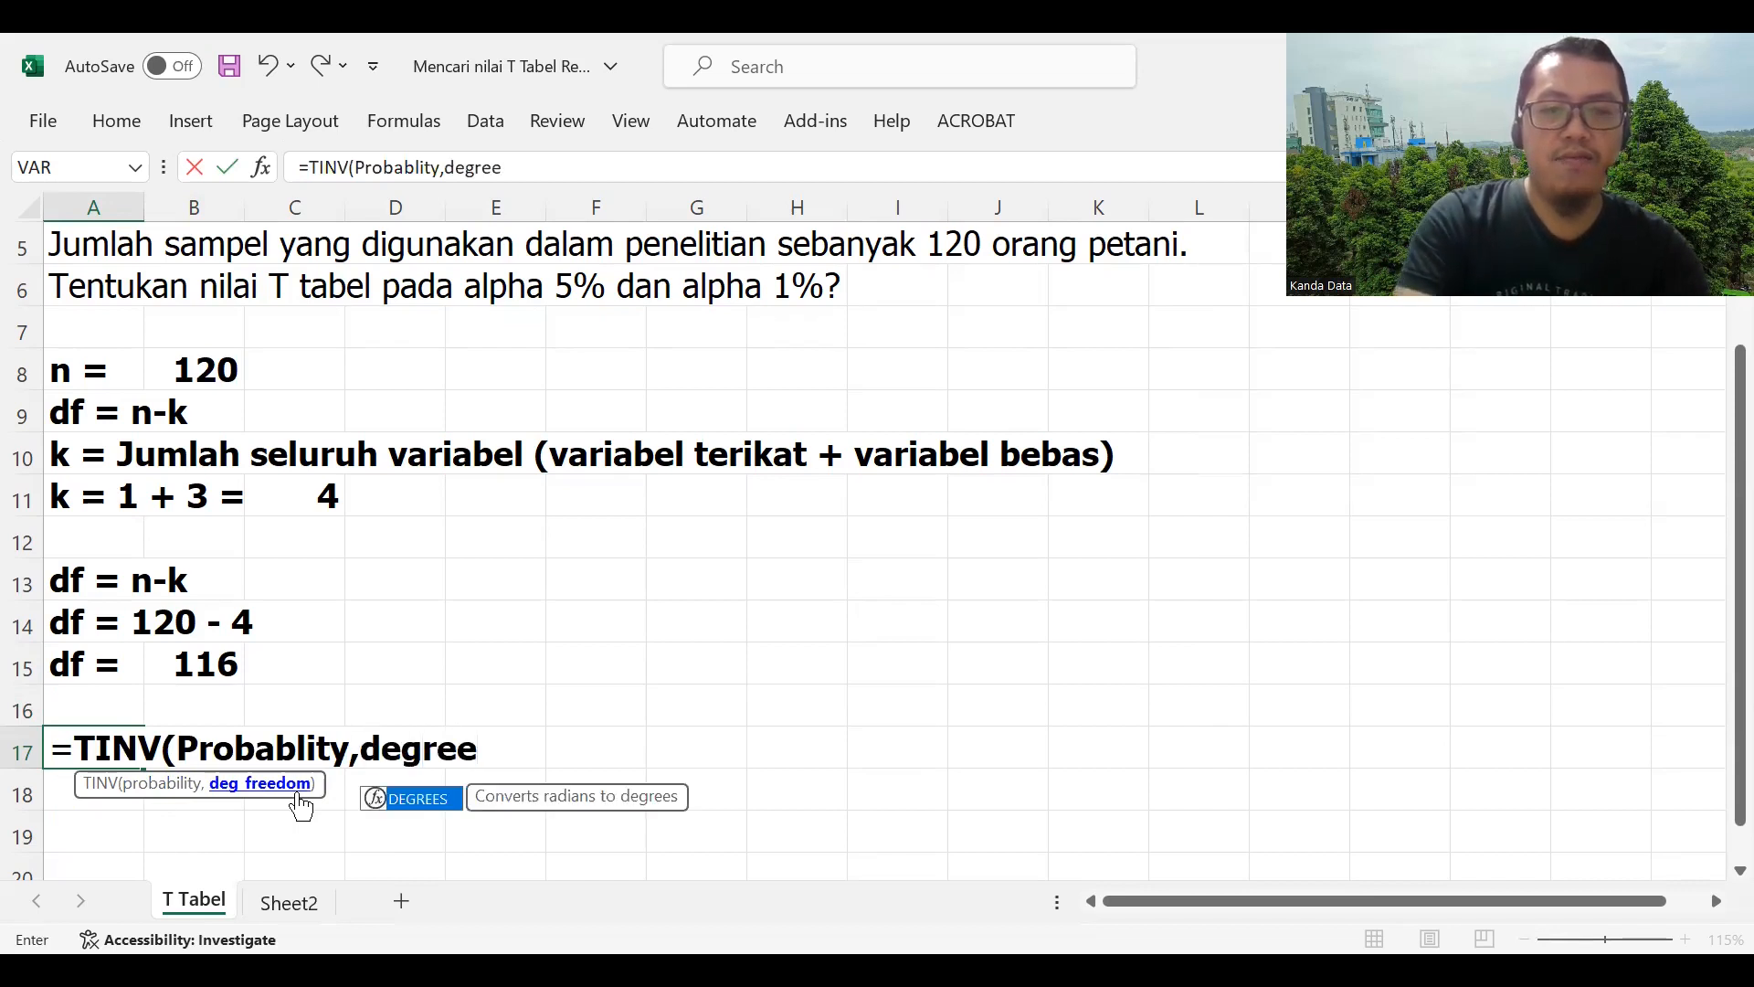
text( of freedom))
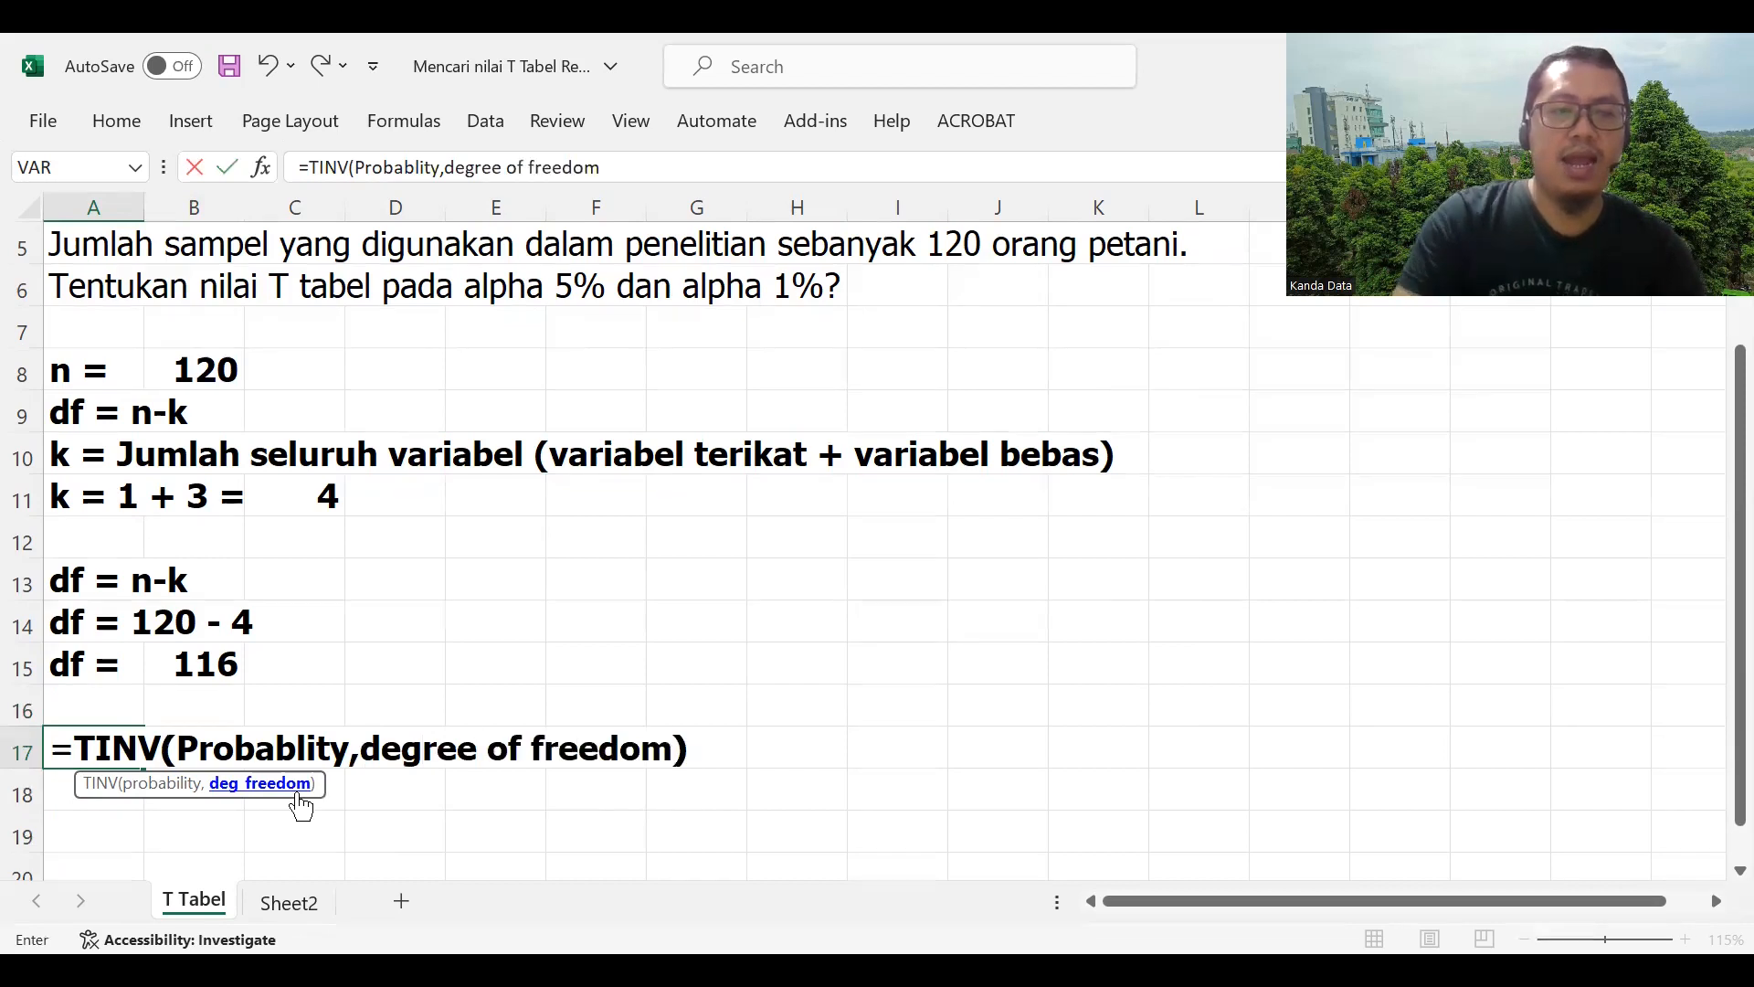
Step: Turn the TINV syntax in A17 into plain text by removing its leading equals sign
click(77, 750)
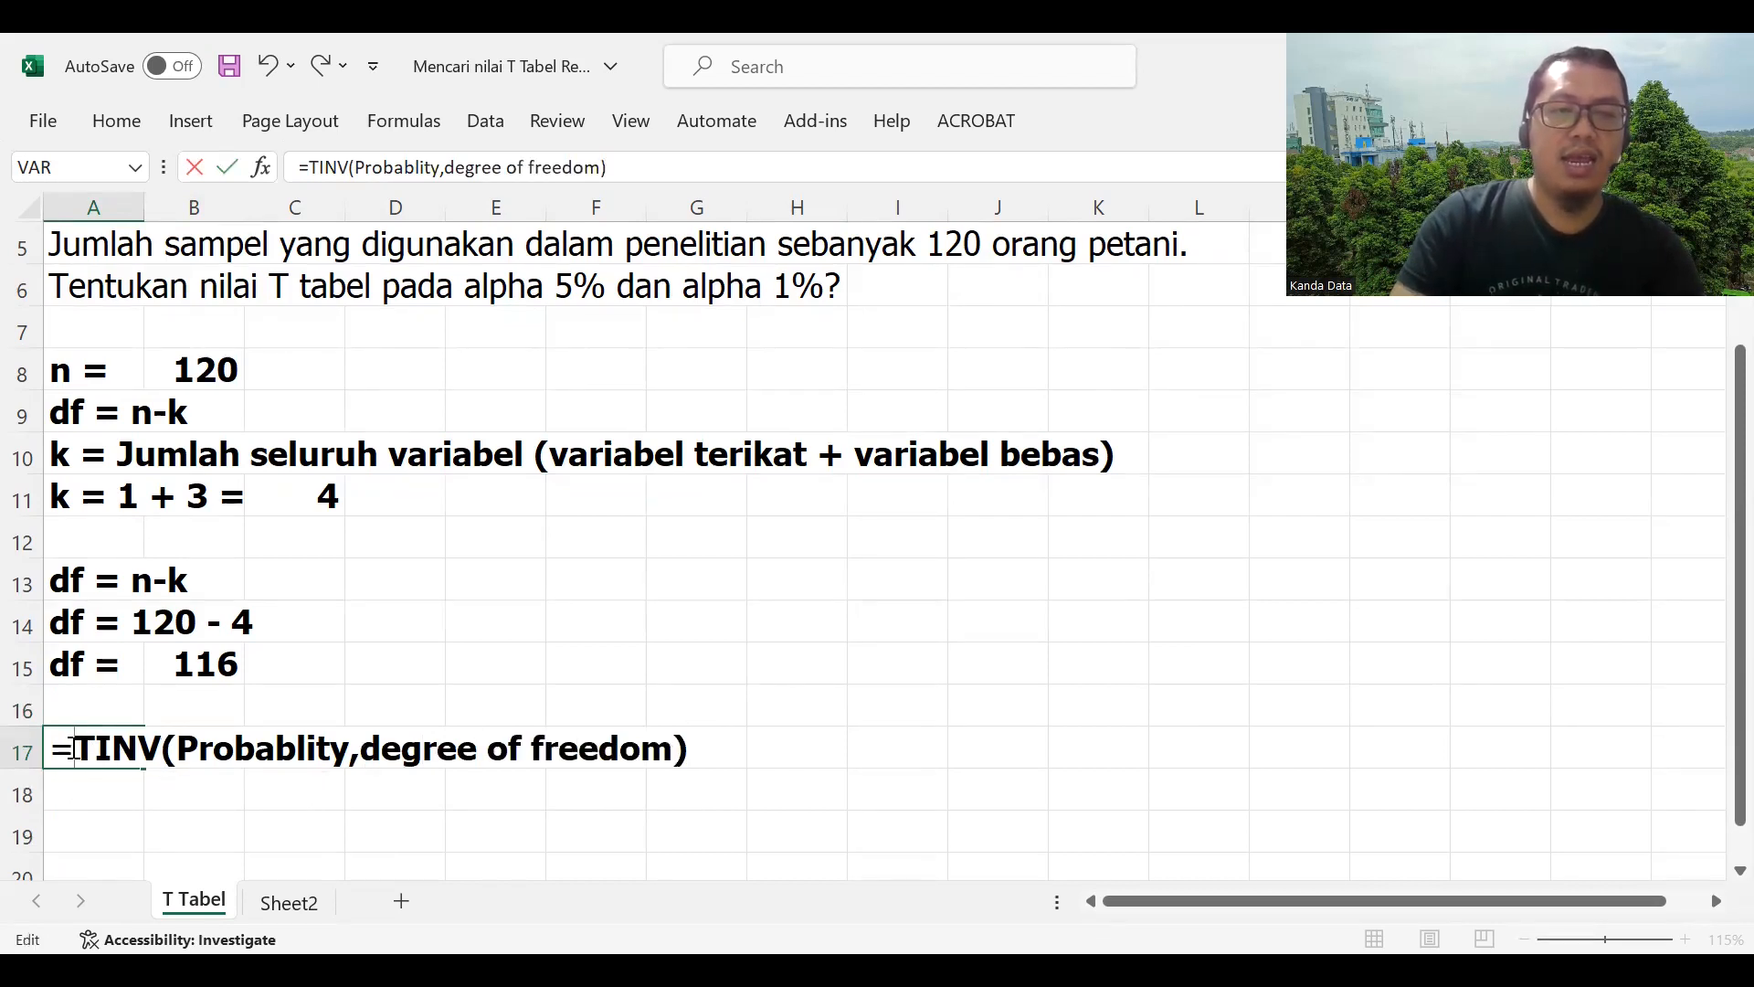
key(BackSpace)
click(129, 789)
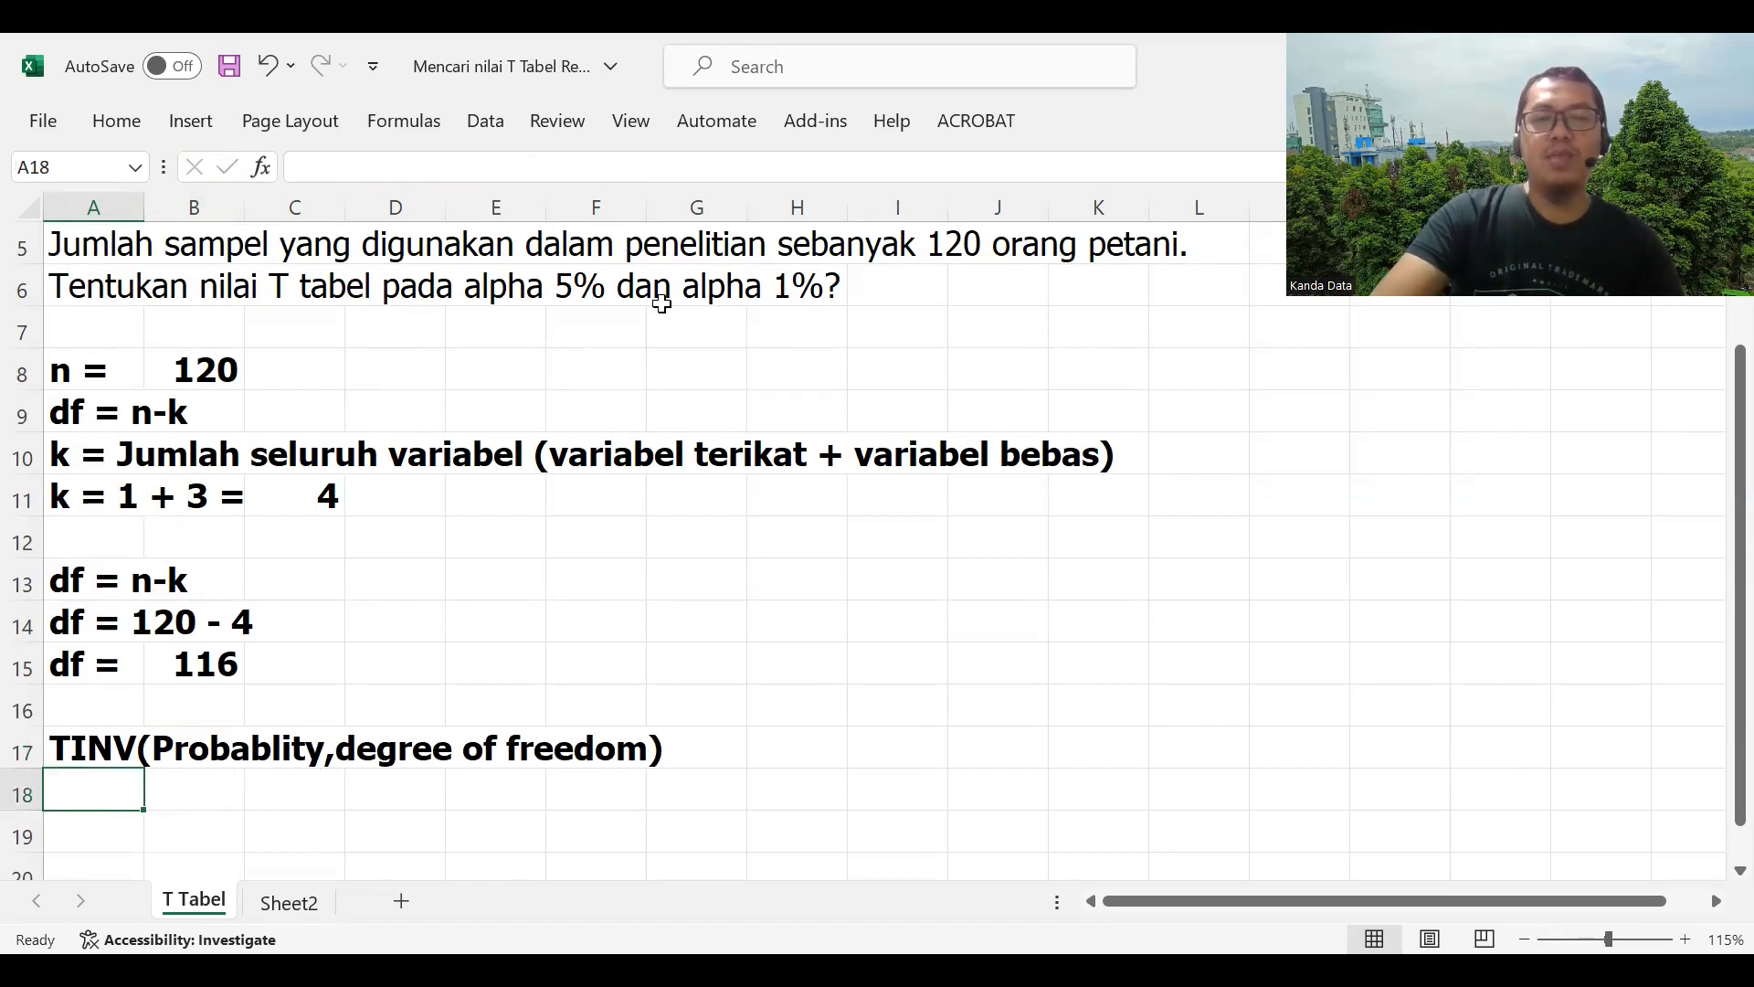
Step: Enter the column heading "T Tabel" in cell C19, below the TINV syntax
scroll(380, 646, down, 1)
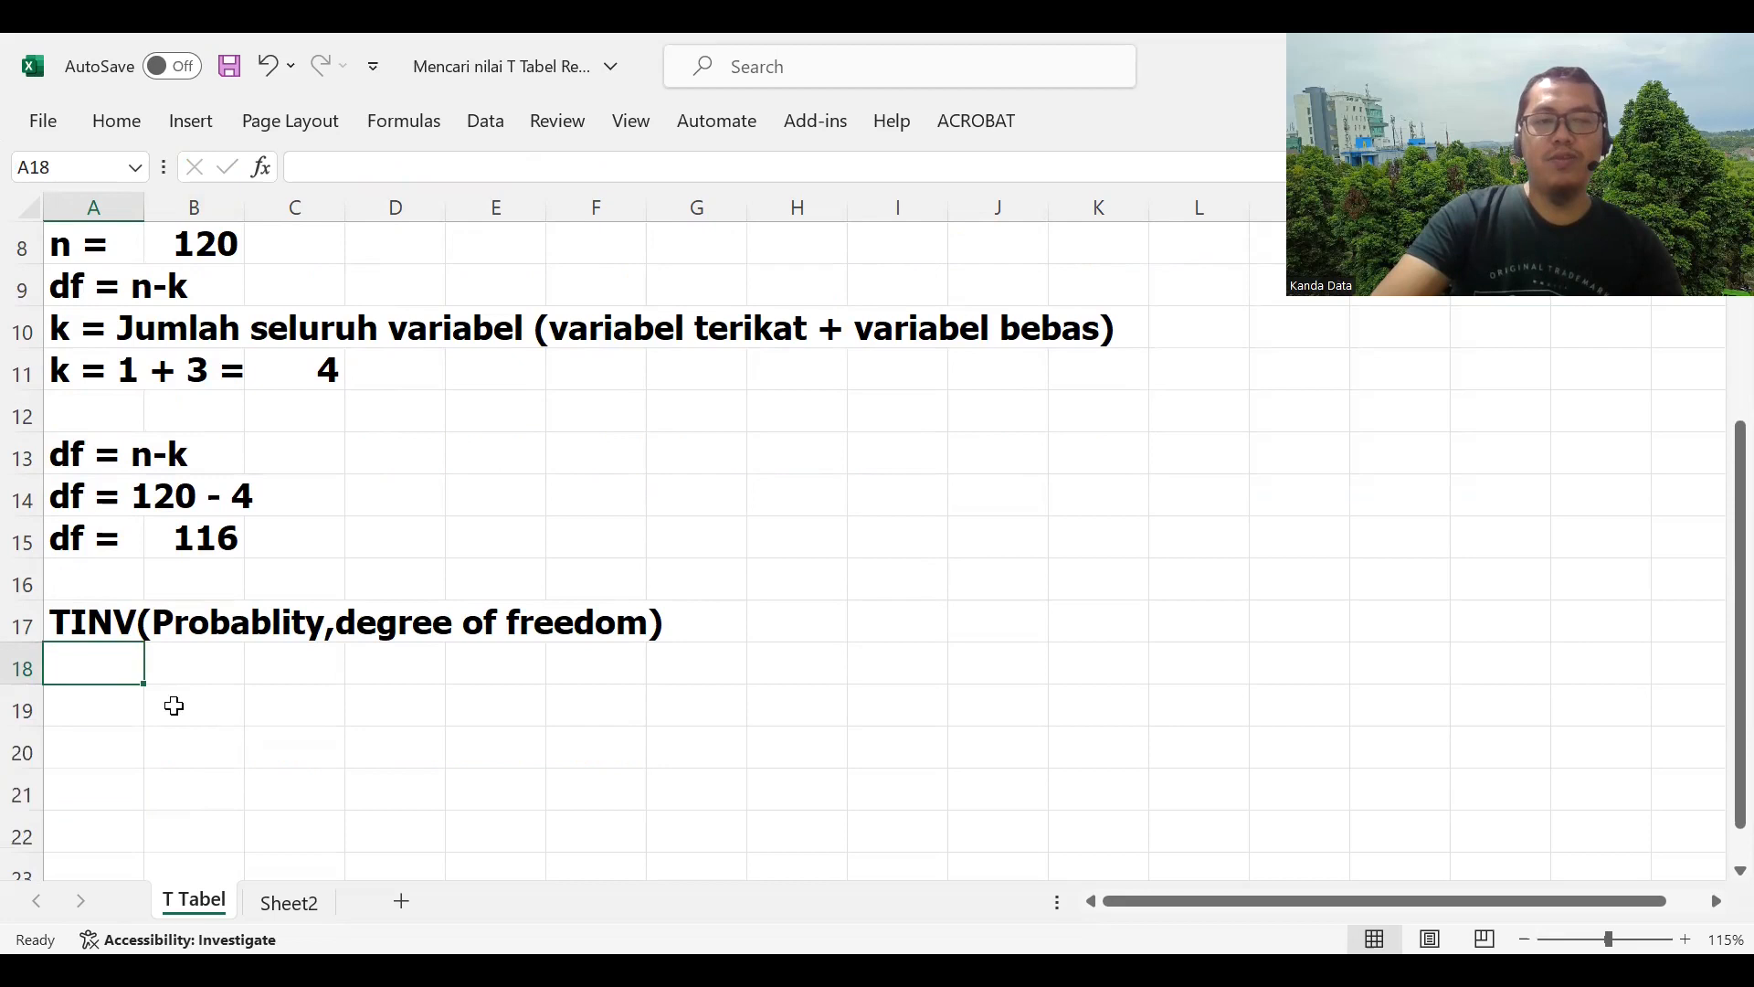
click(118, 711)
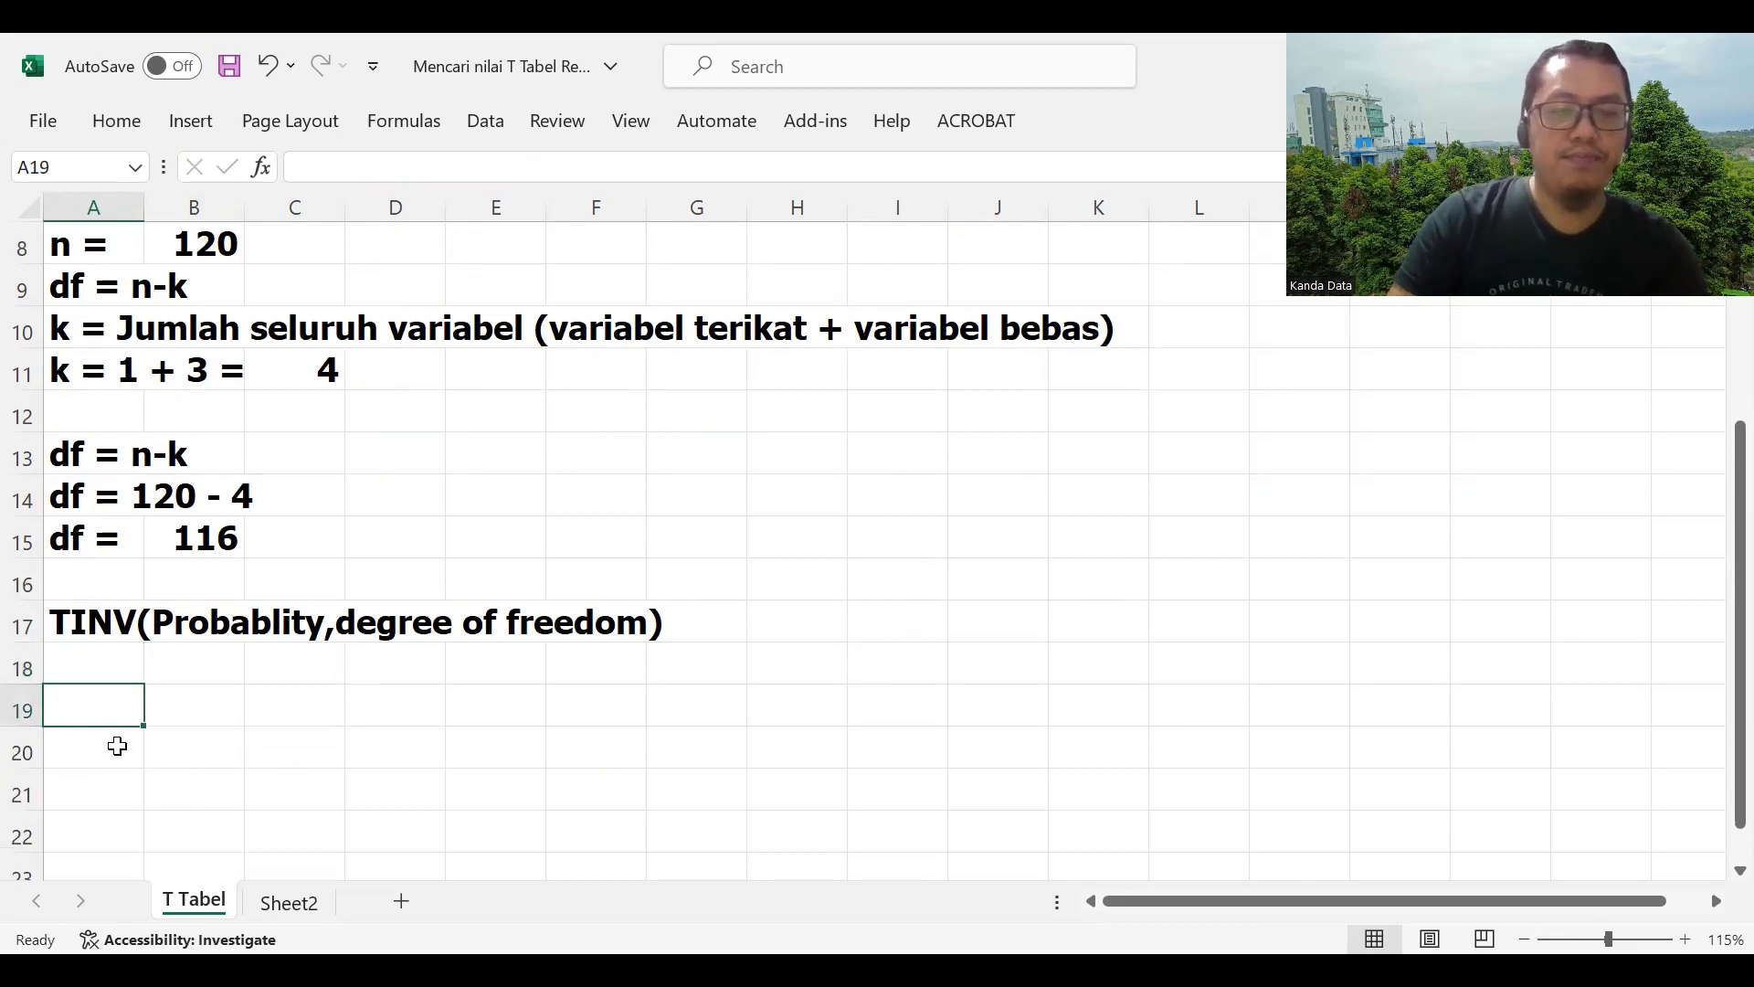
click(118, 748)
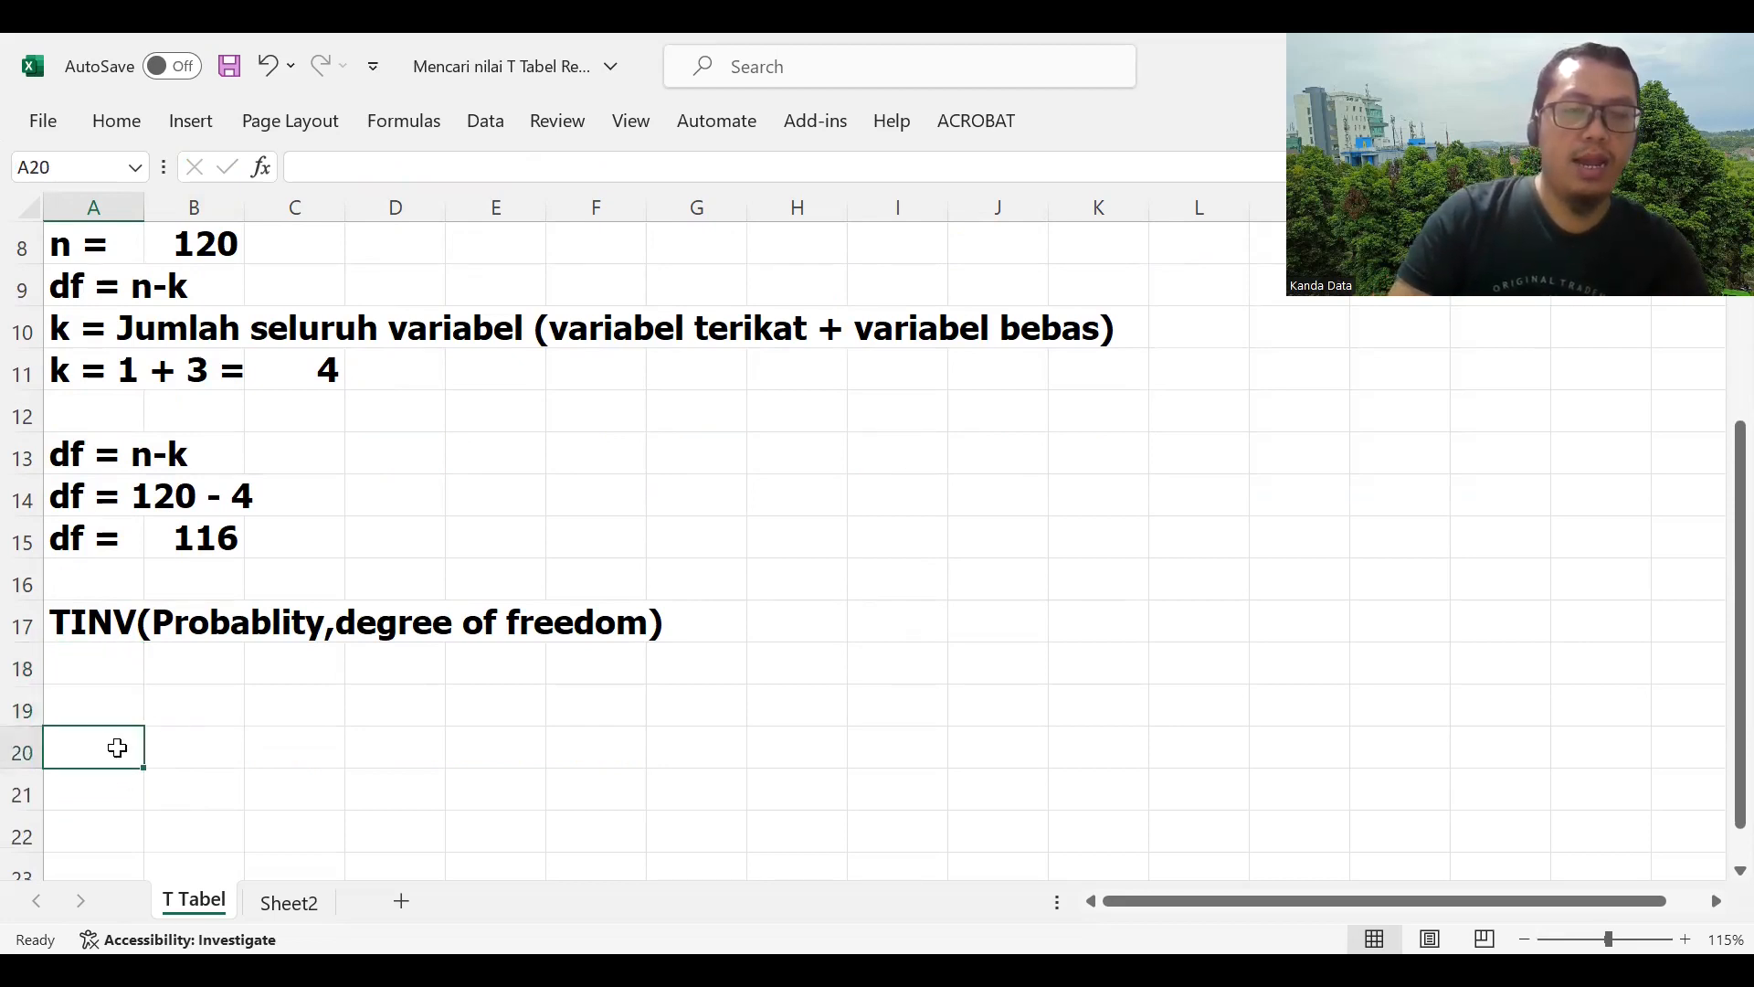
click(274, 710)
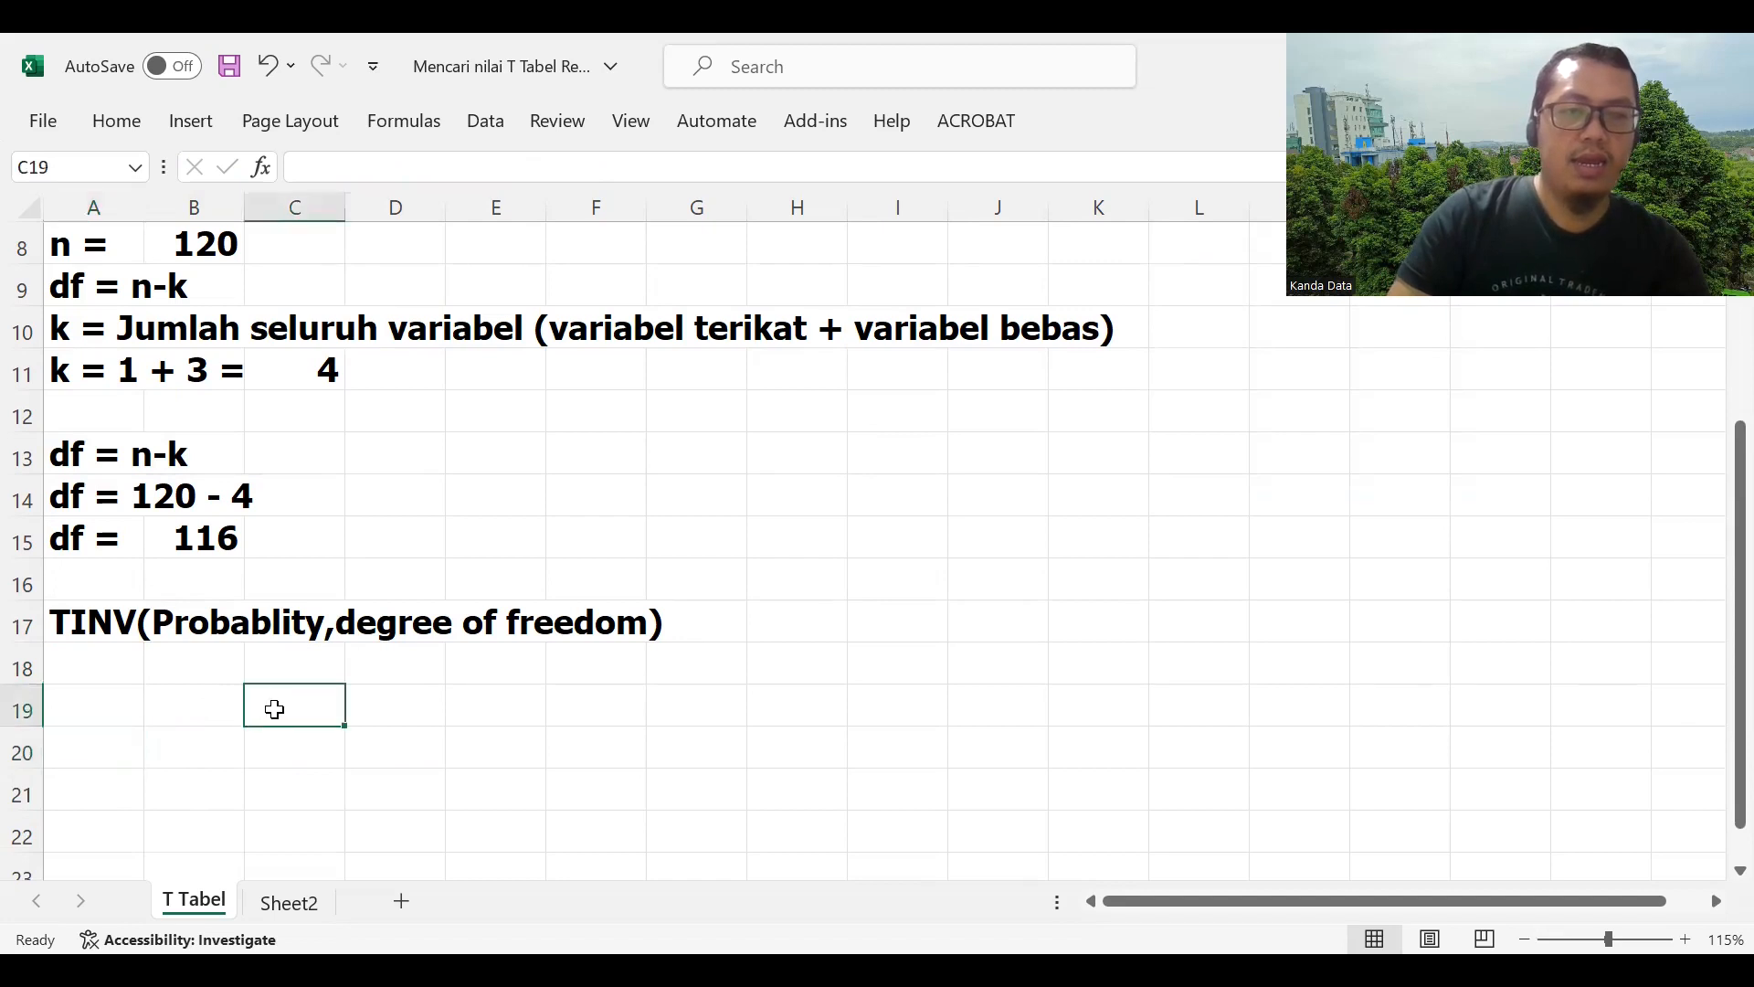
text(T h)
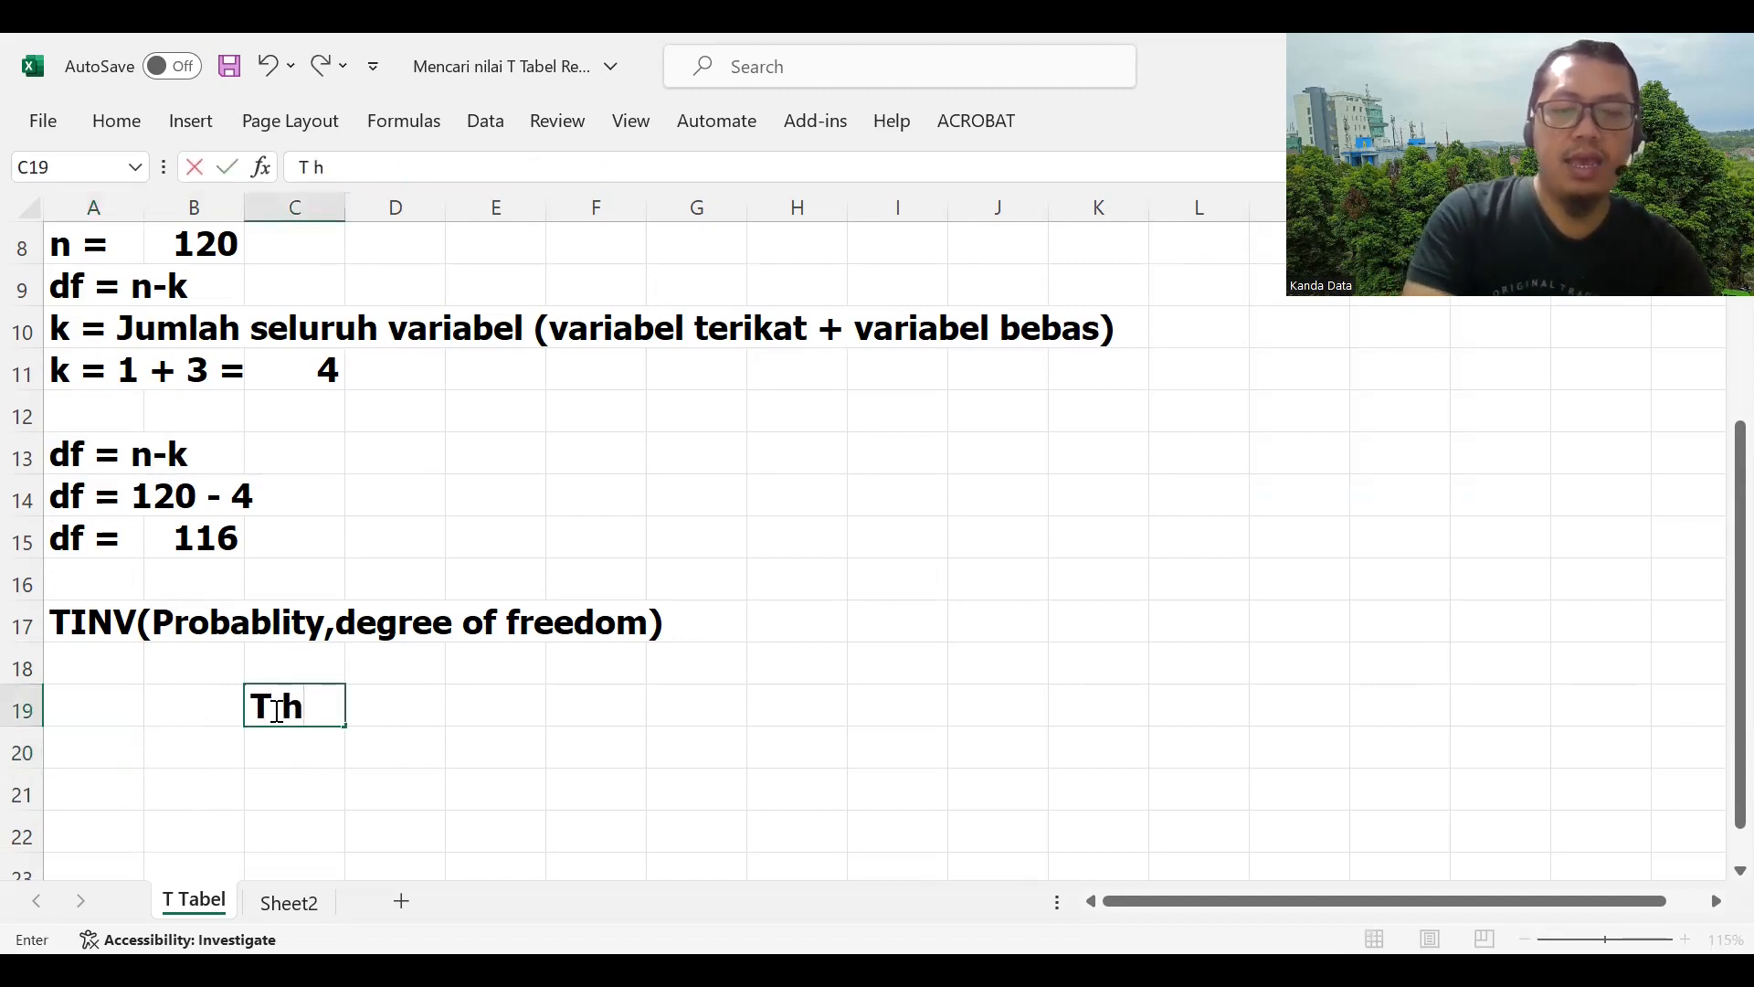
key(BackSpace)
text(Tabel)
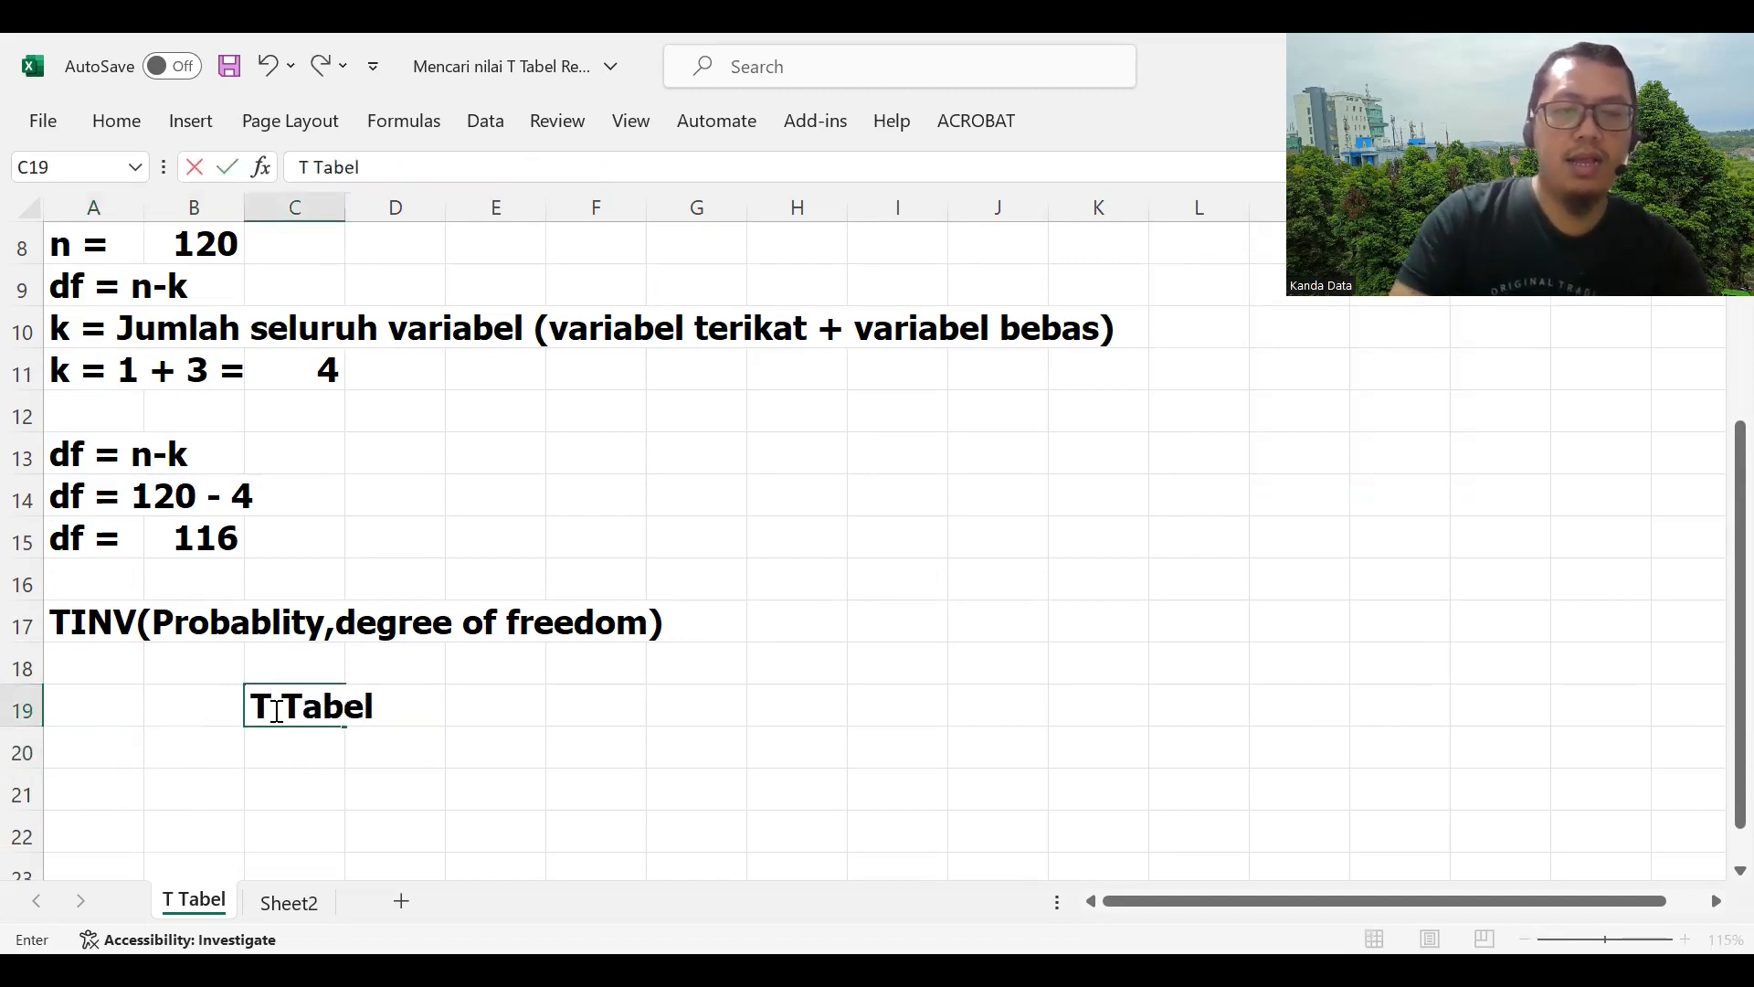
Step: Label cell A20 "Prob" and enter the probabilities 5% in B20 and 1% in B21
click(99, 742)
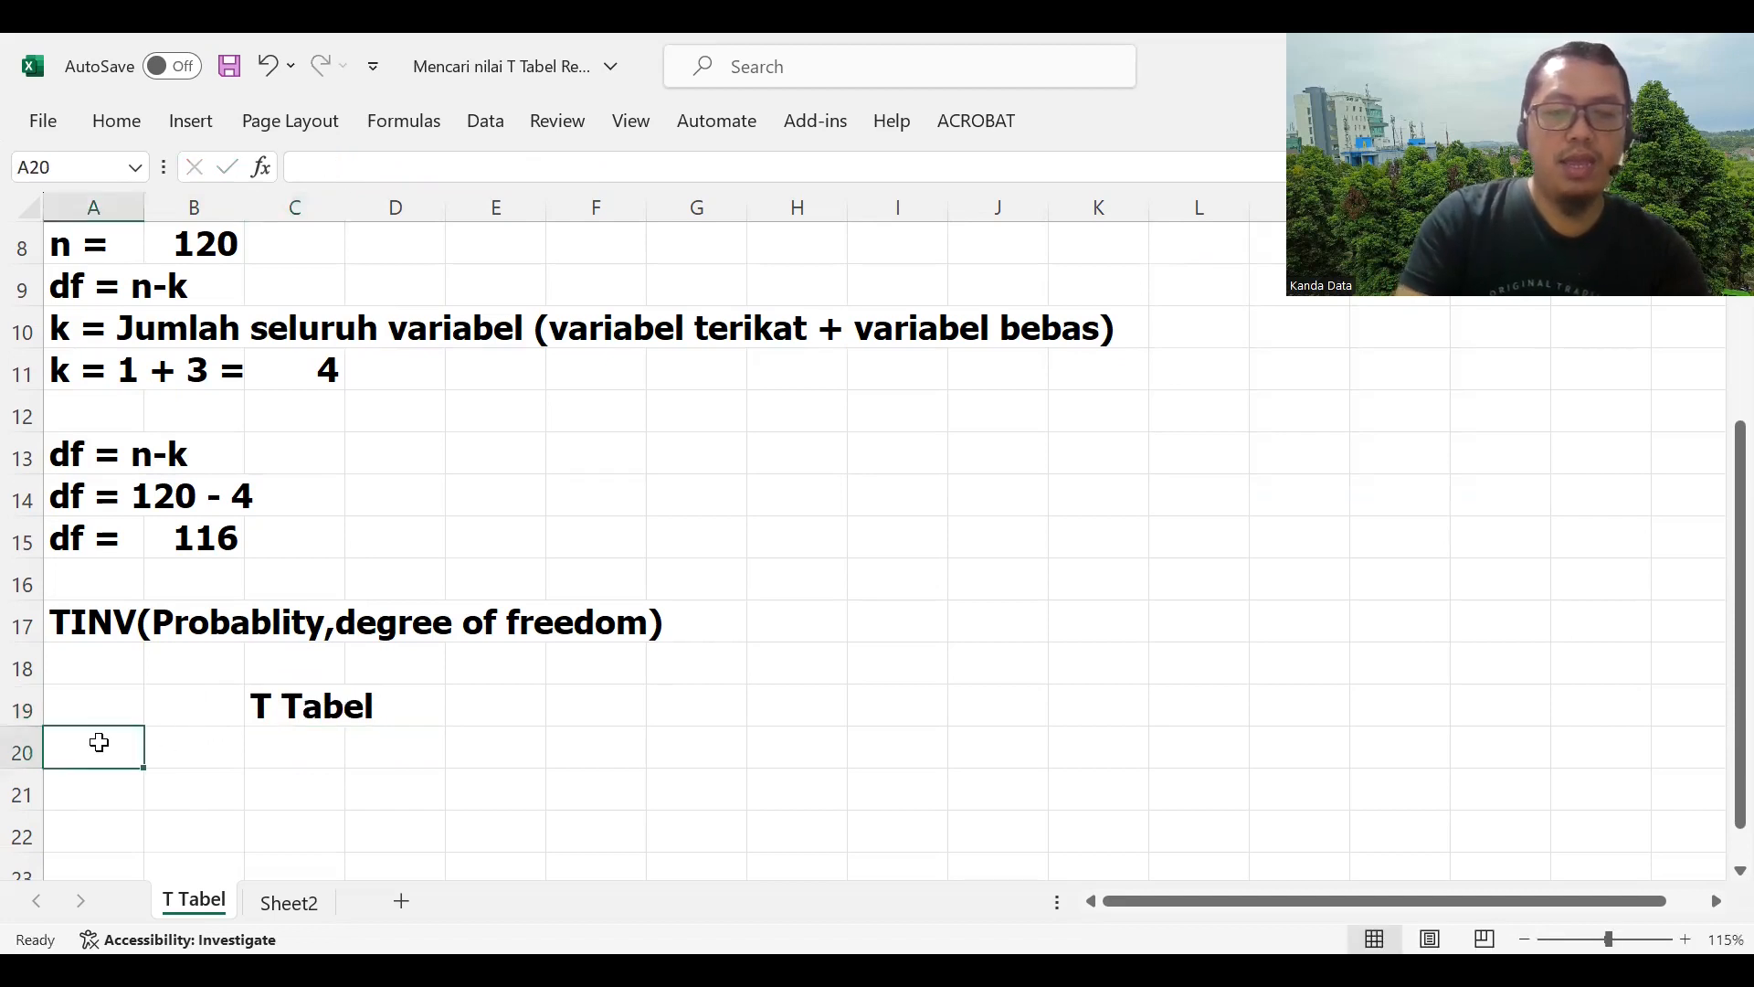
text(Prob)
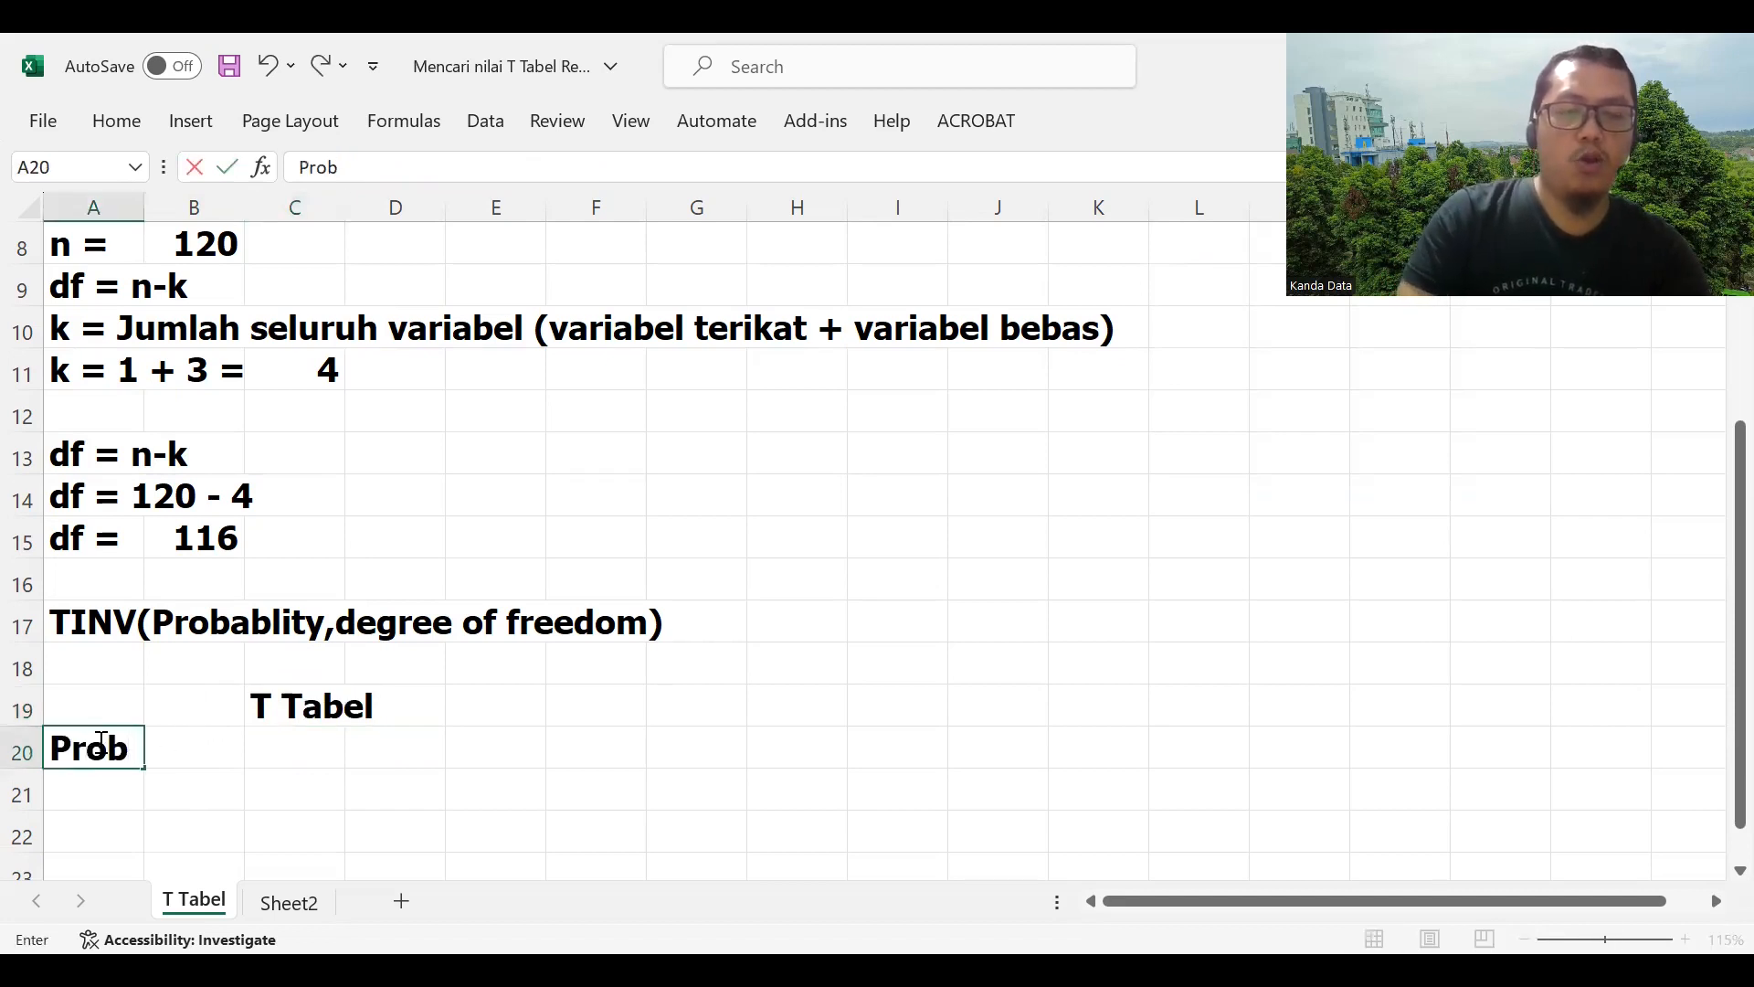
click(187, 750)
text(5)
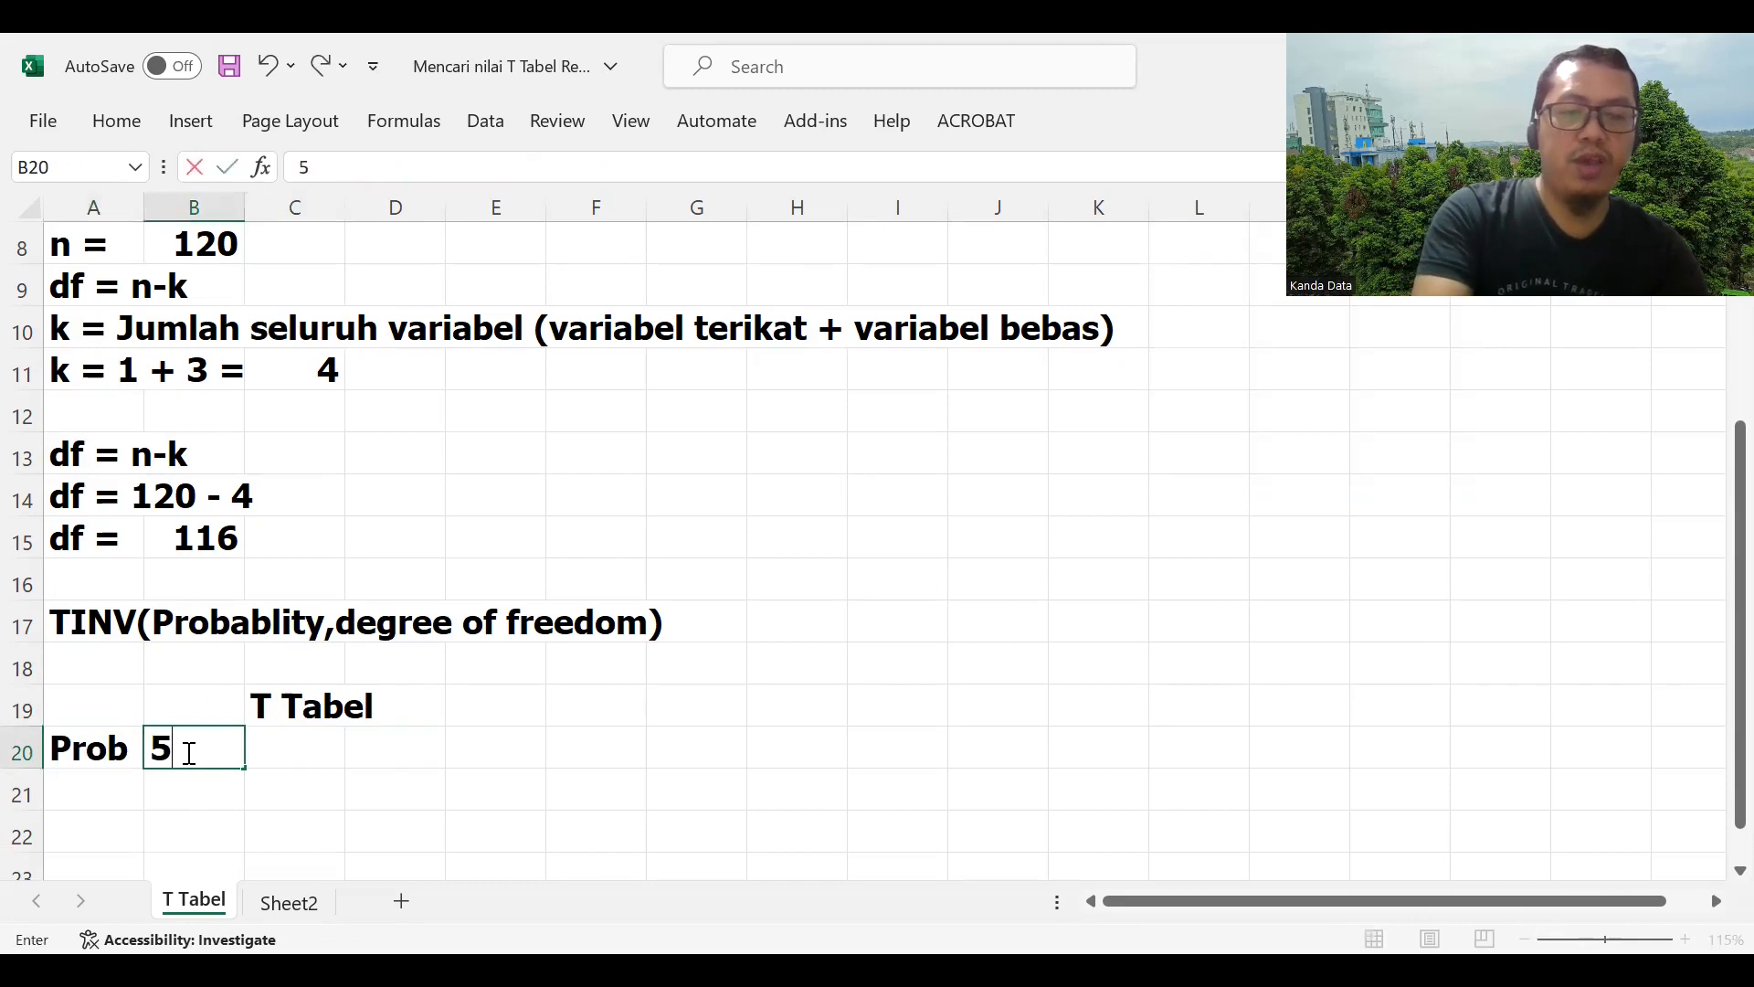
text(%)
key(ctrl+Return)
key(Return)
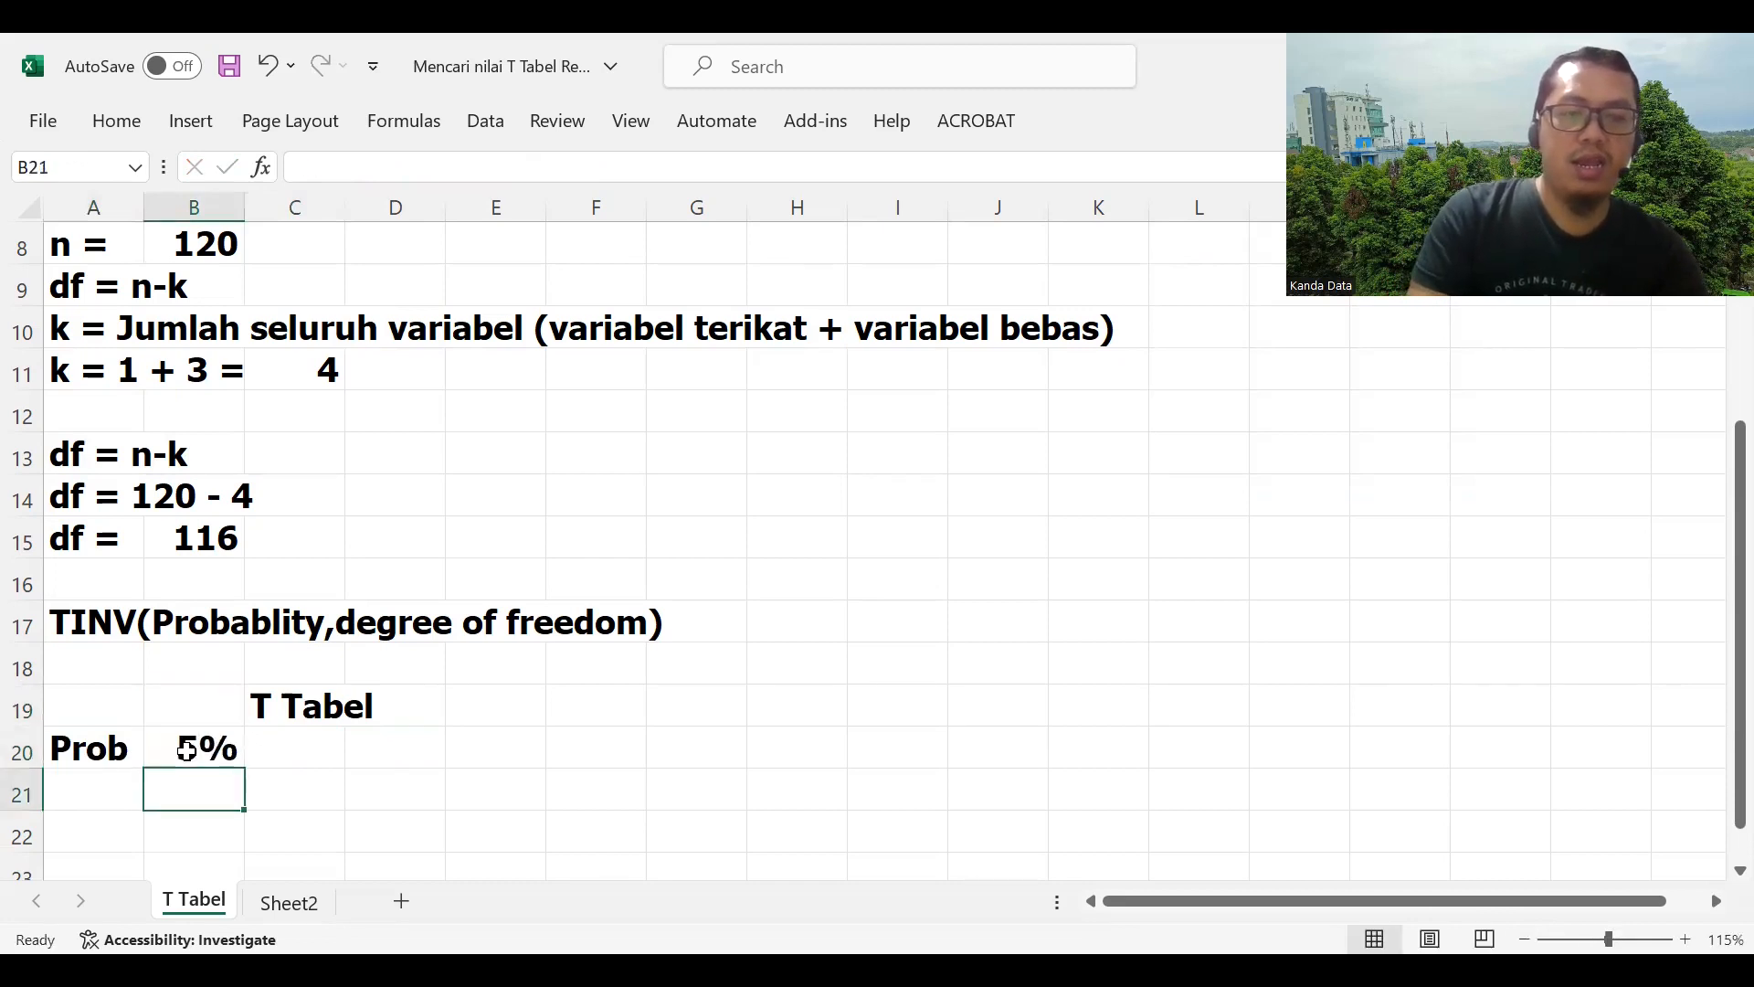
text(1%)
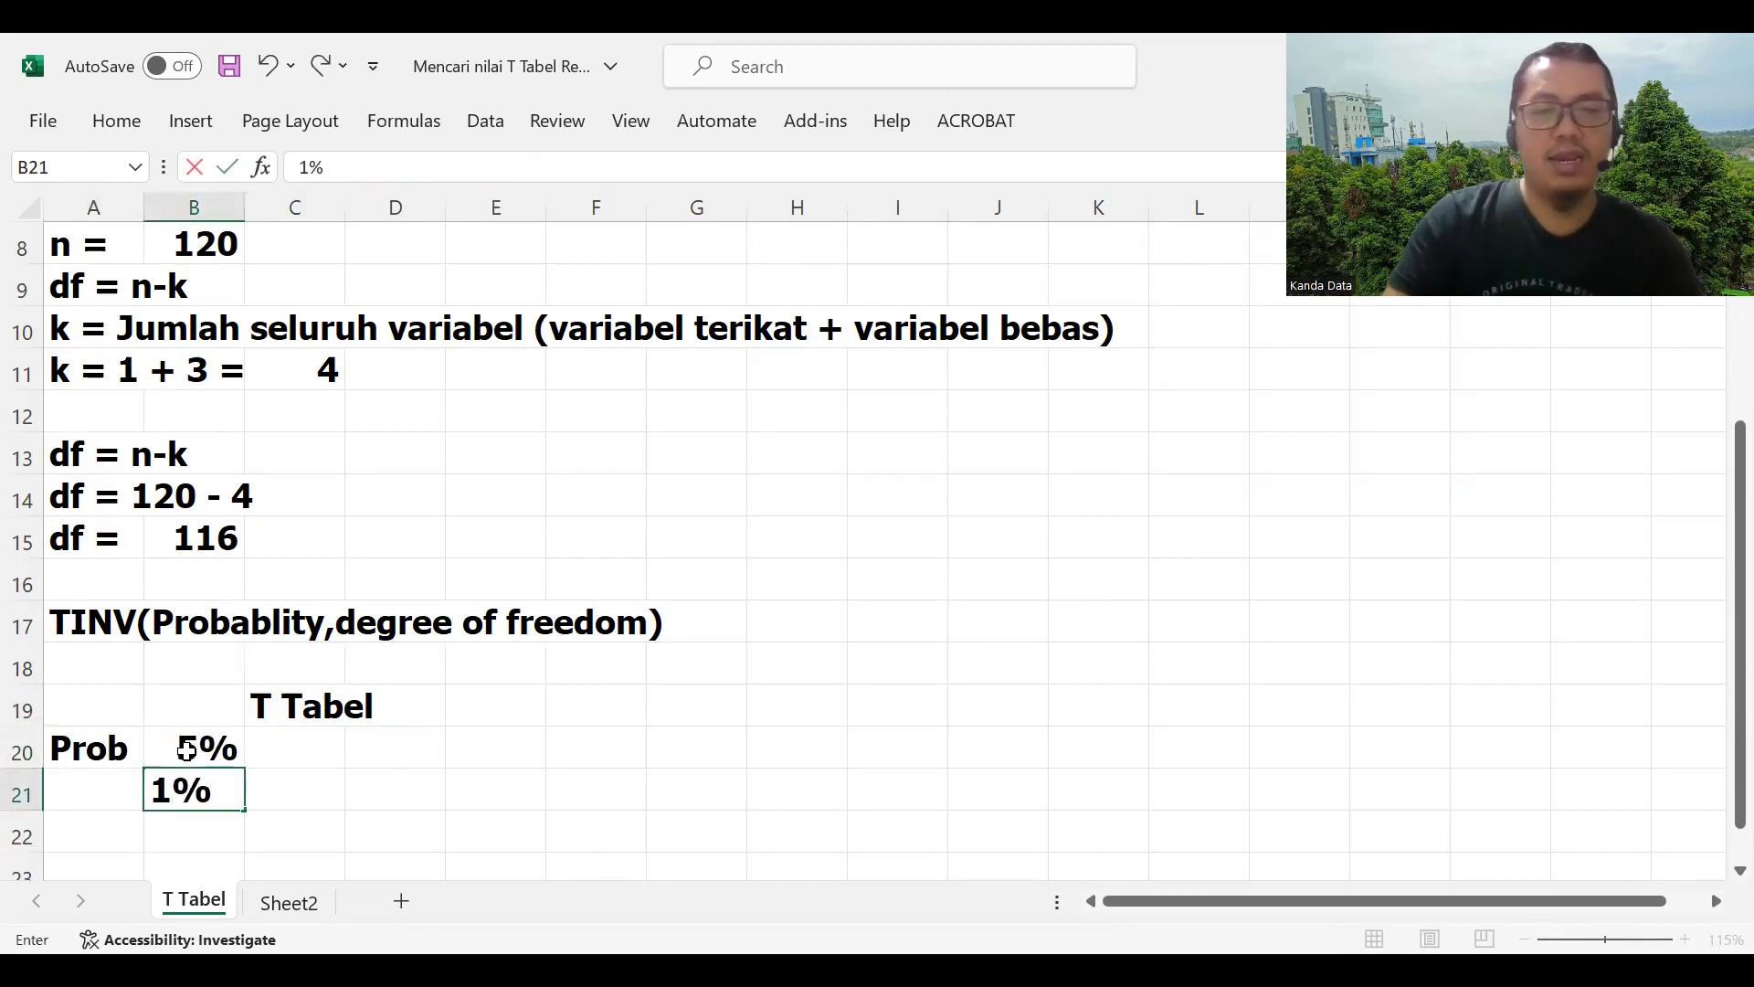
click(270, 749)
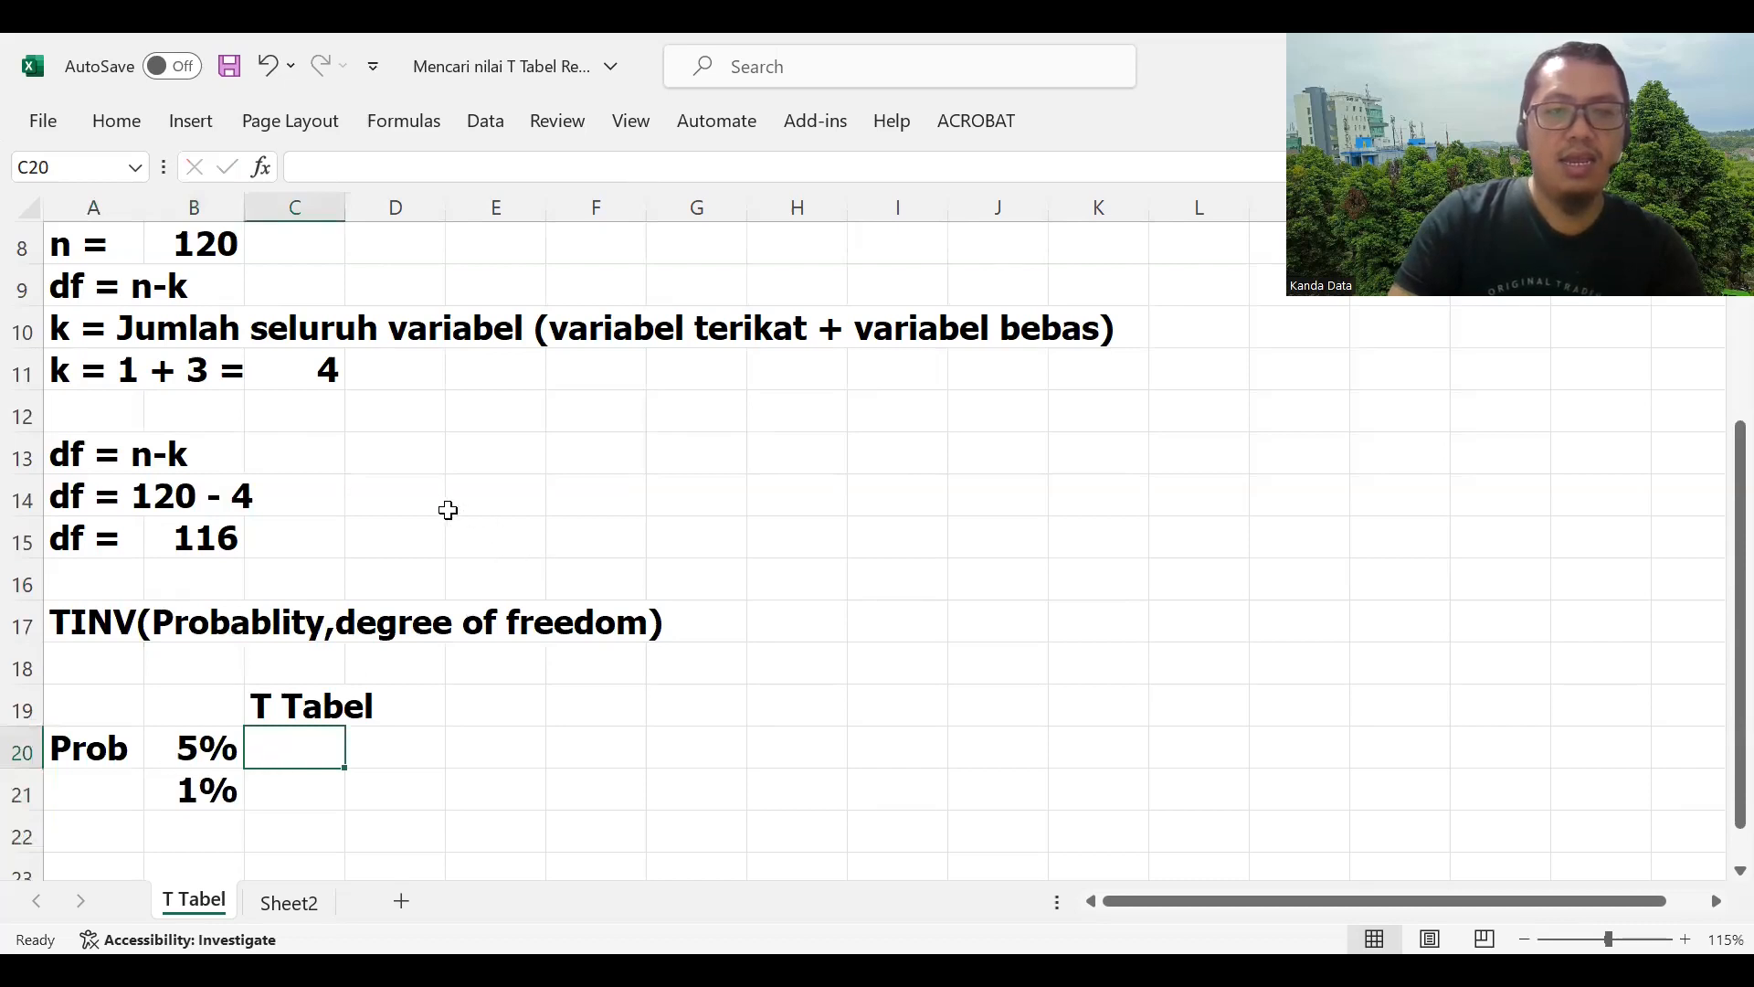
Step: Enter the heading "Probabilty" in E13 and, below it, "5% =" in E14 with 0.05 in F14
click(483, 455)
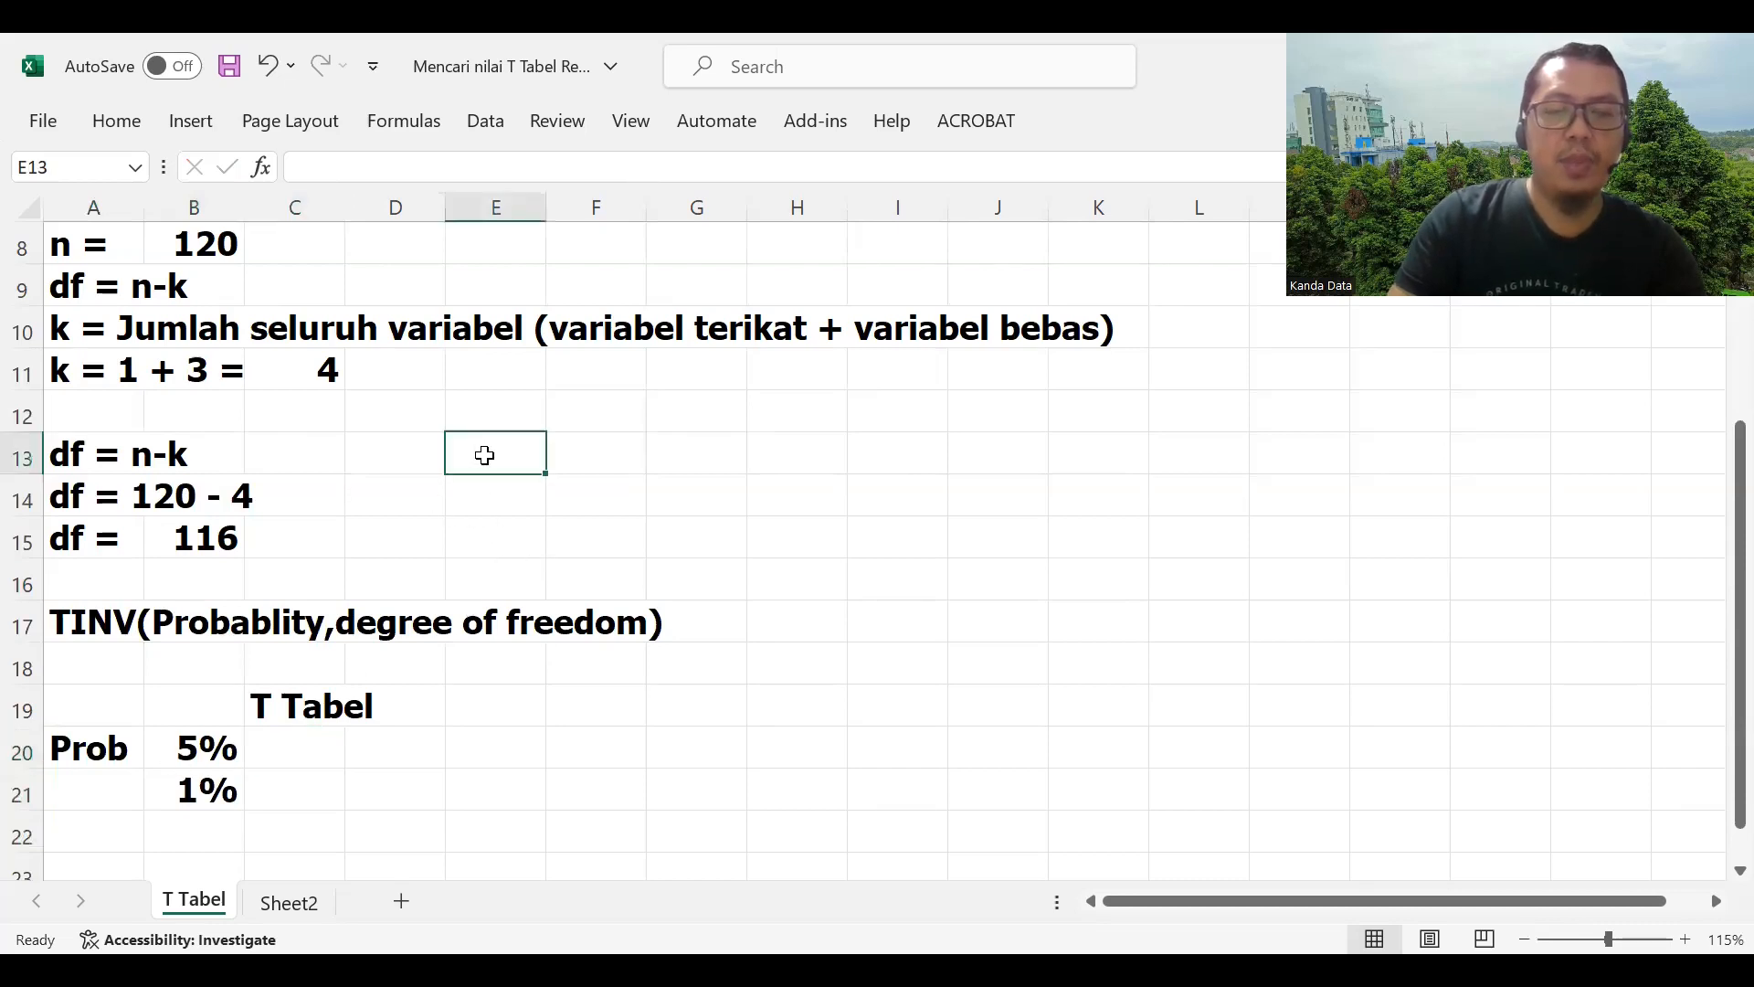
text(Proba)
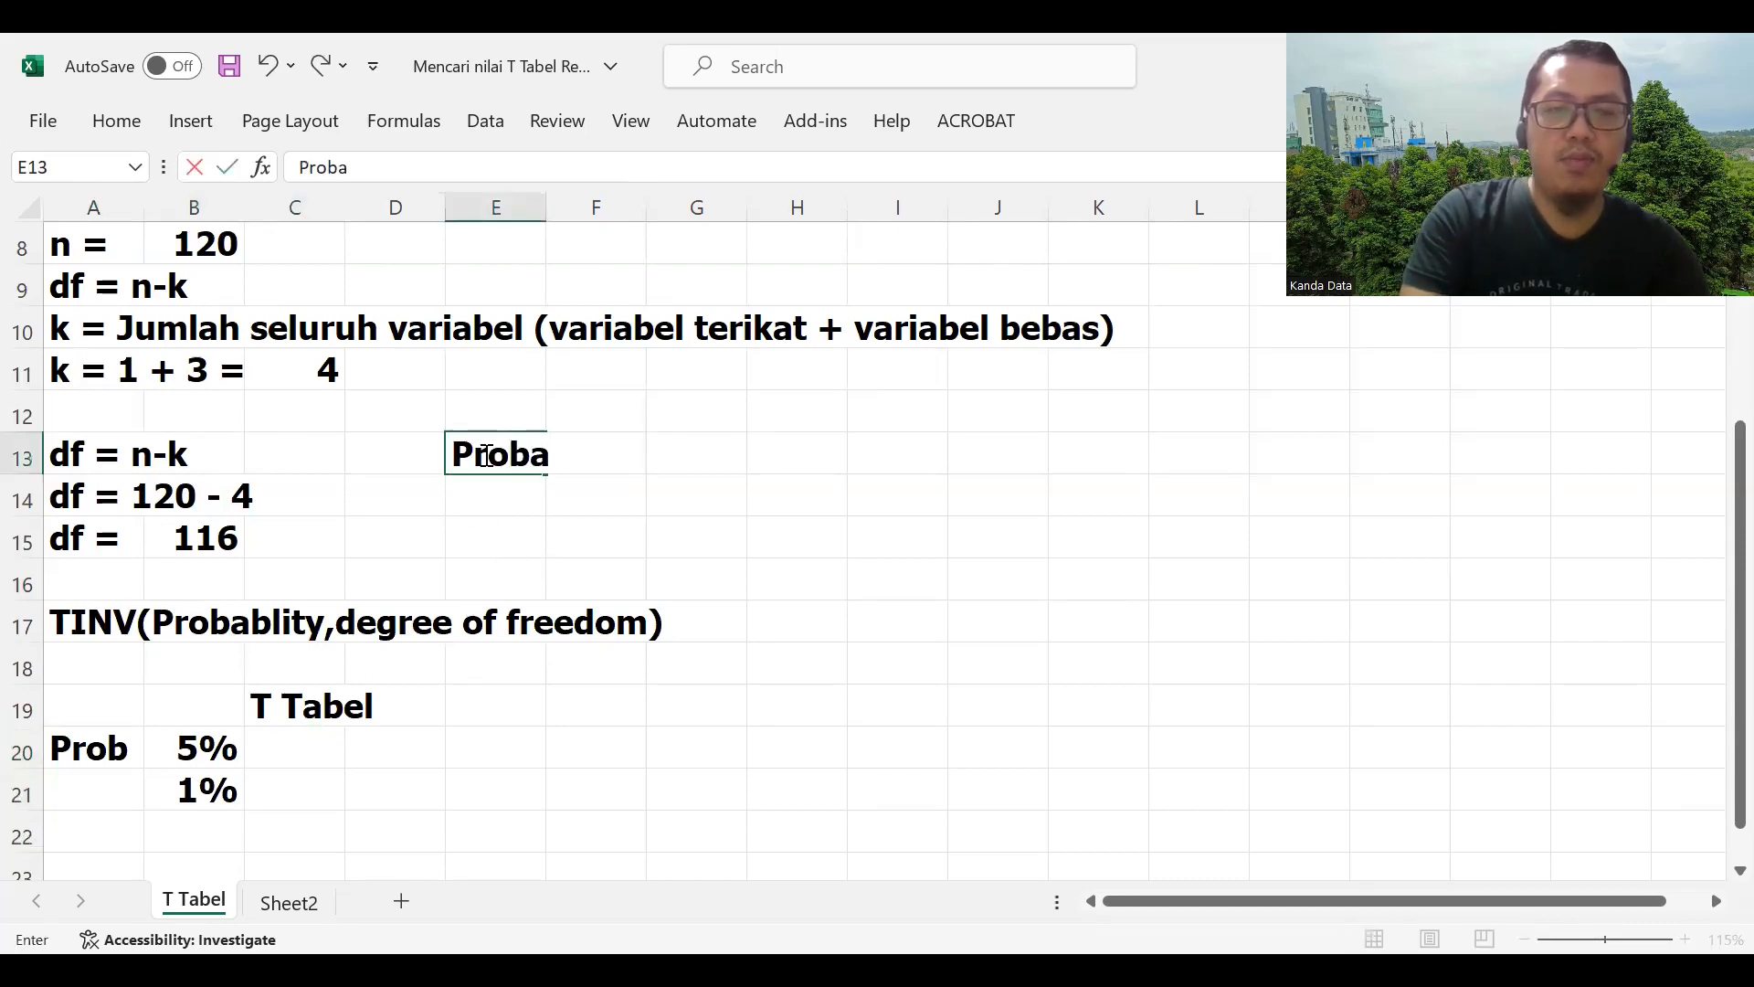
text(bilty)
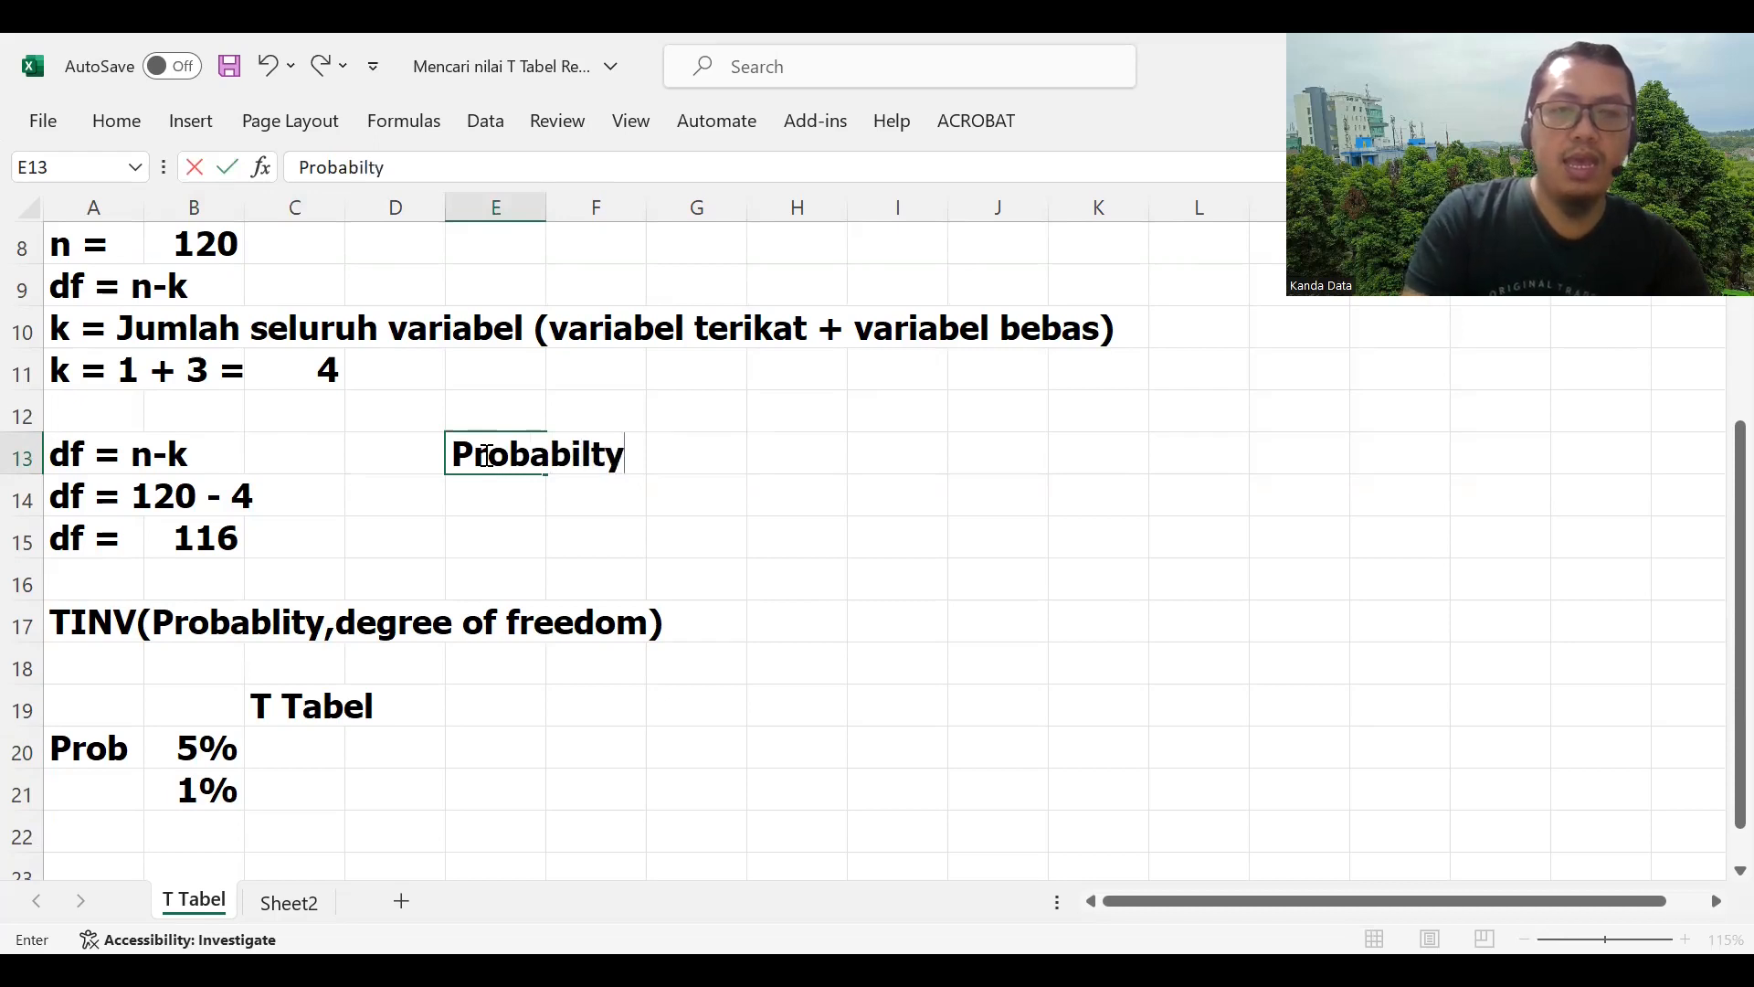
click(494, 501)
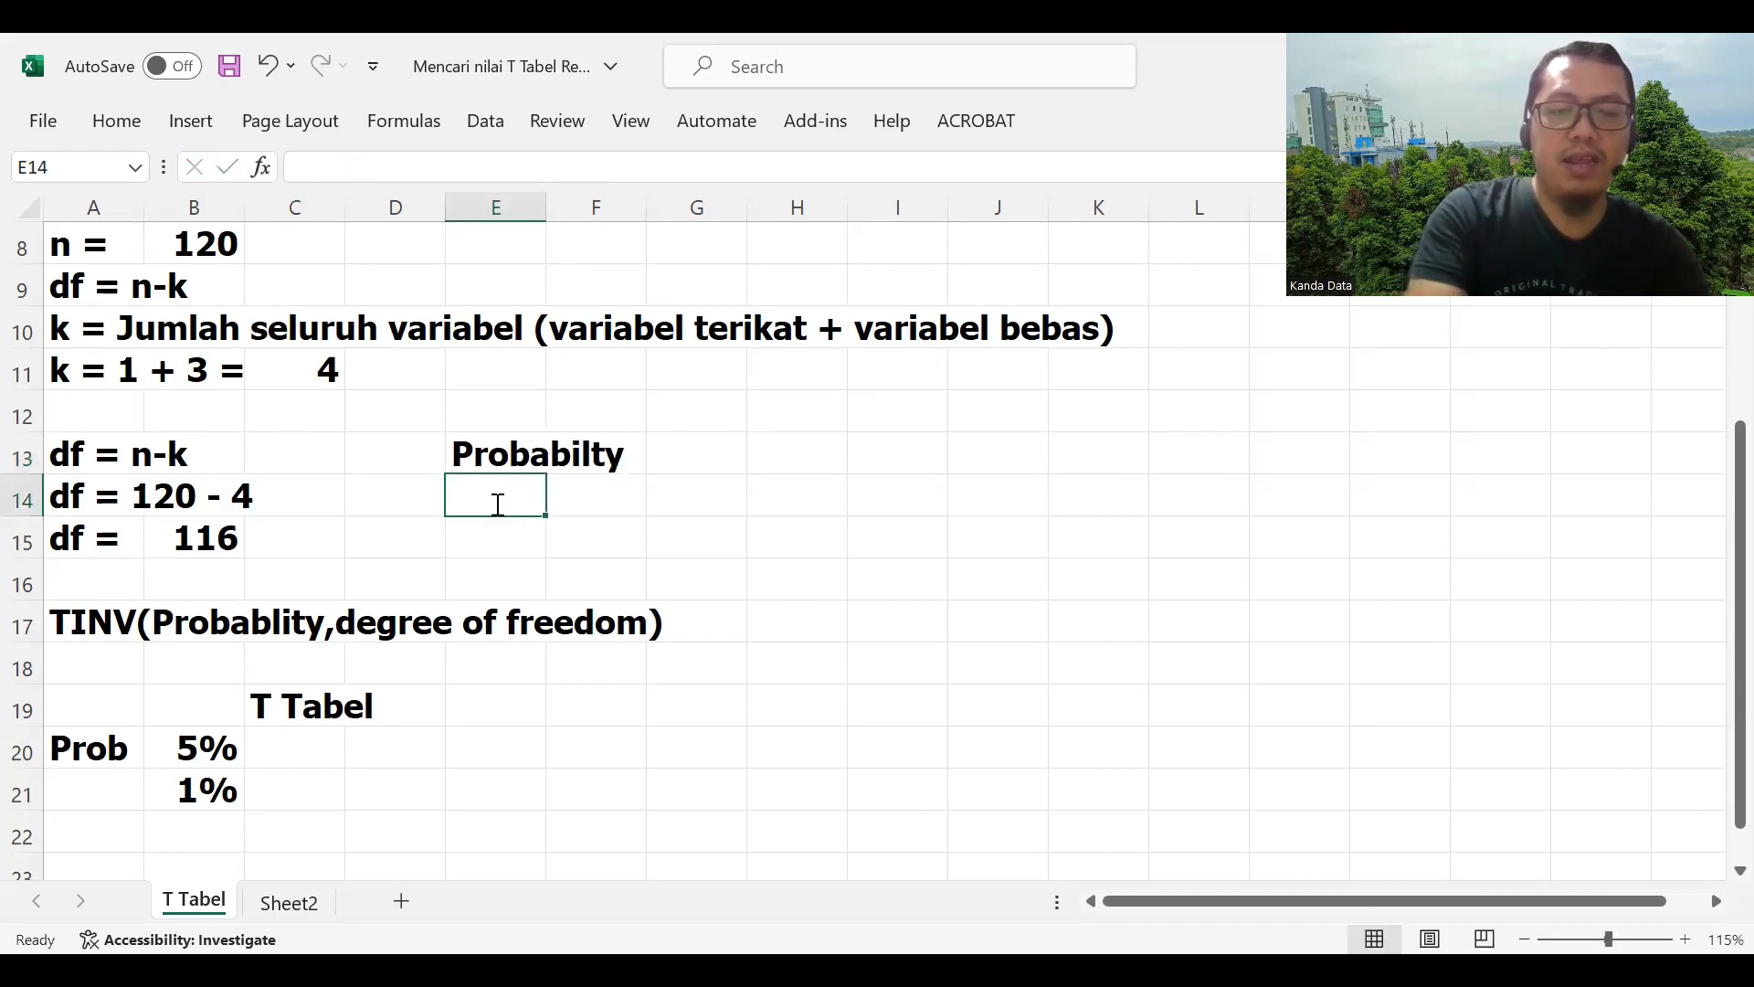
text(5% =)
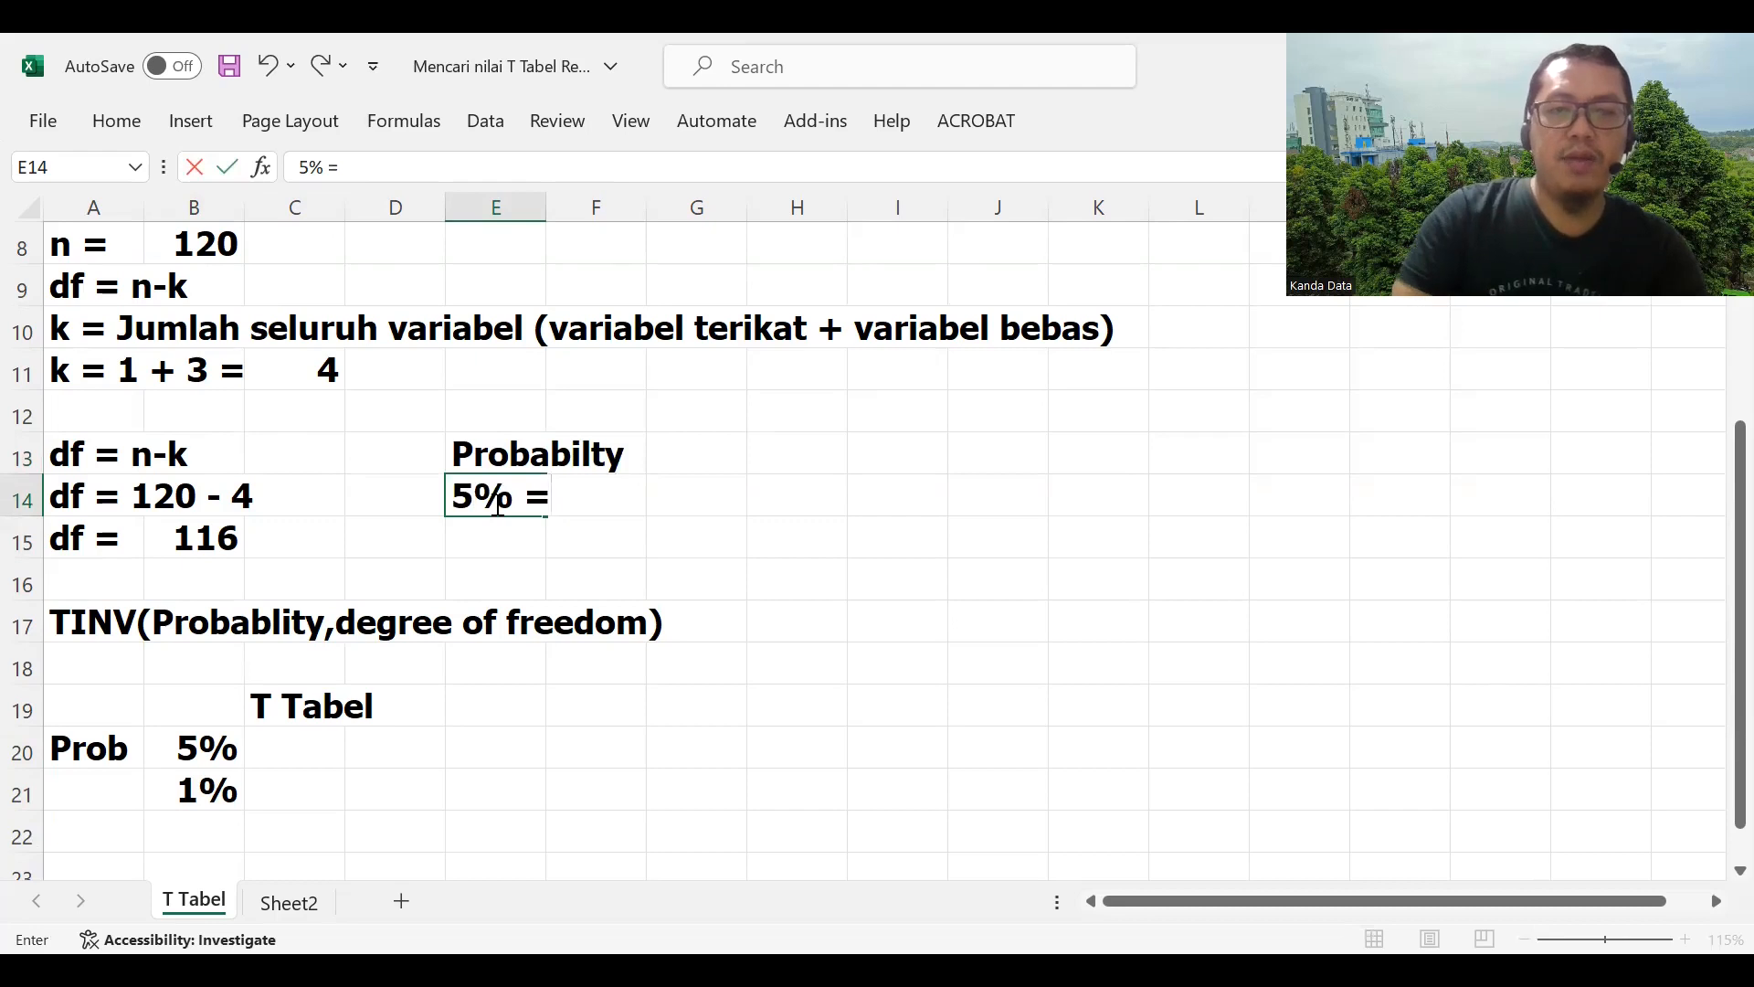
click(605, 530)
click(597, 495)
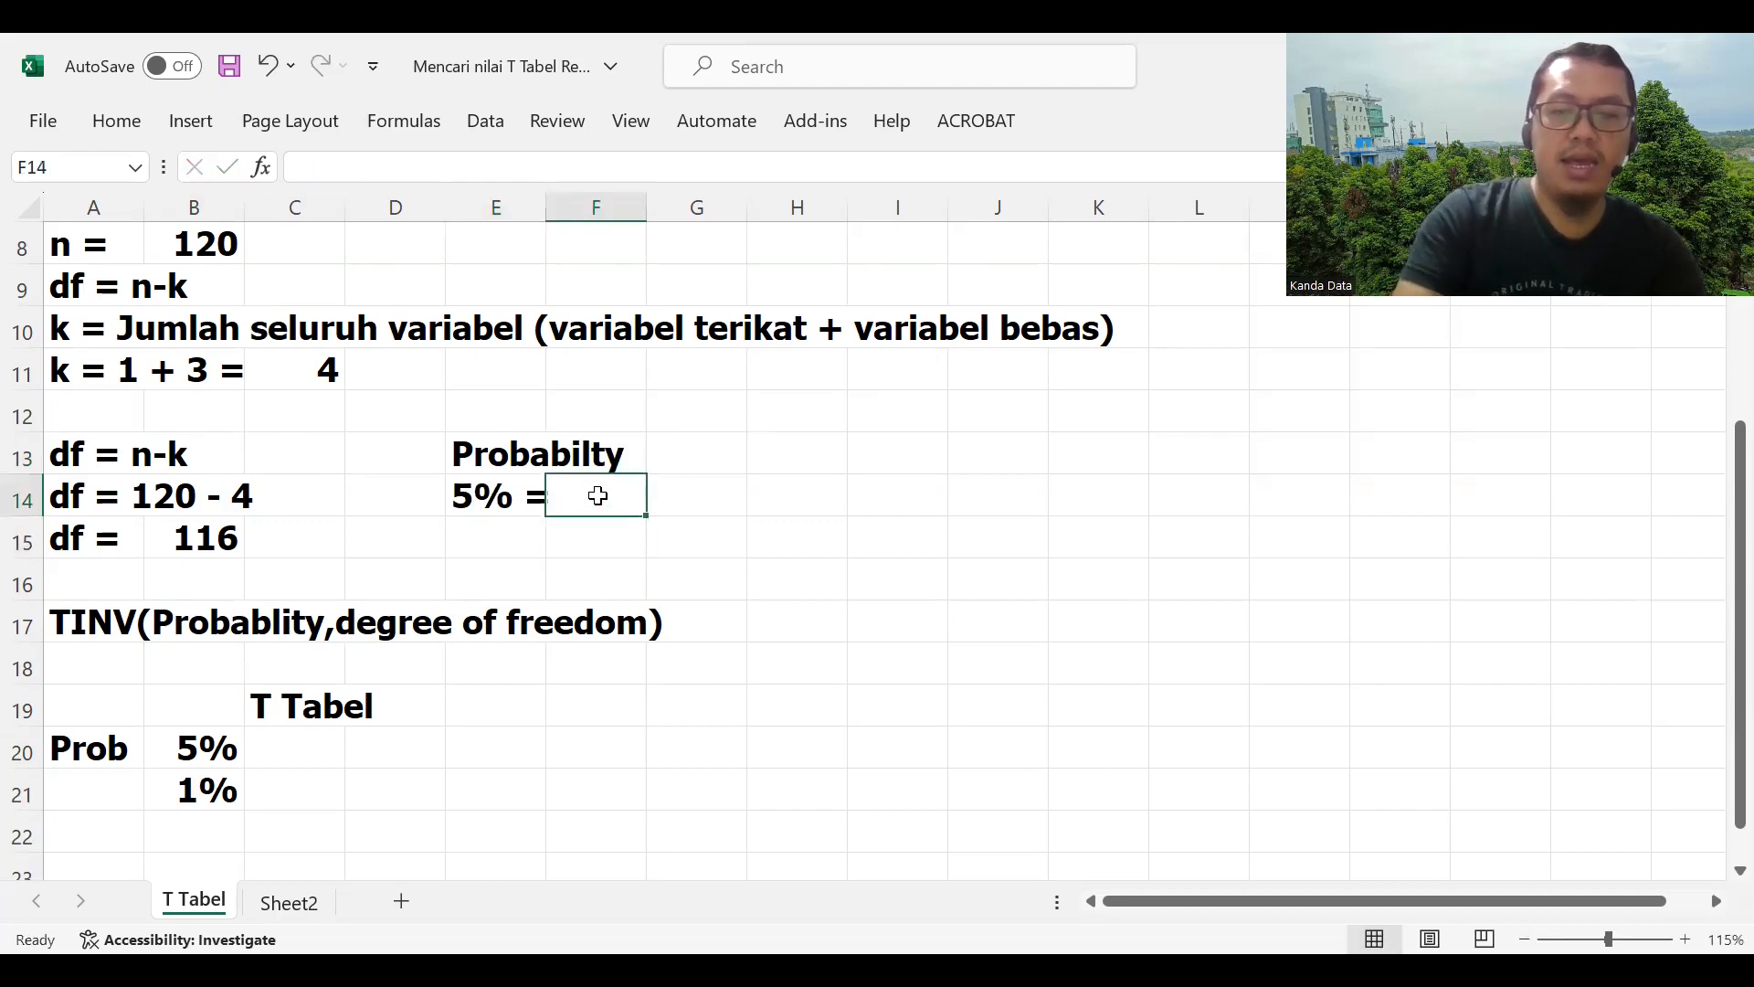
text(0.05)
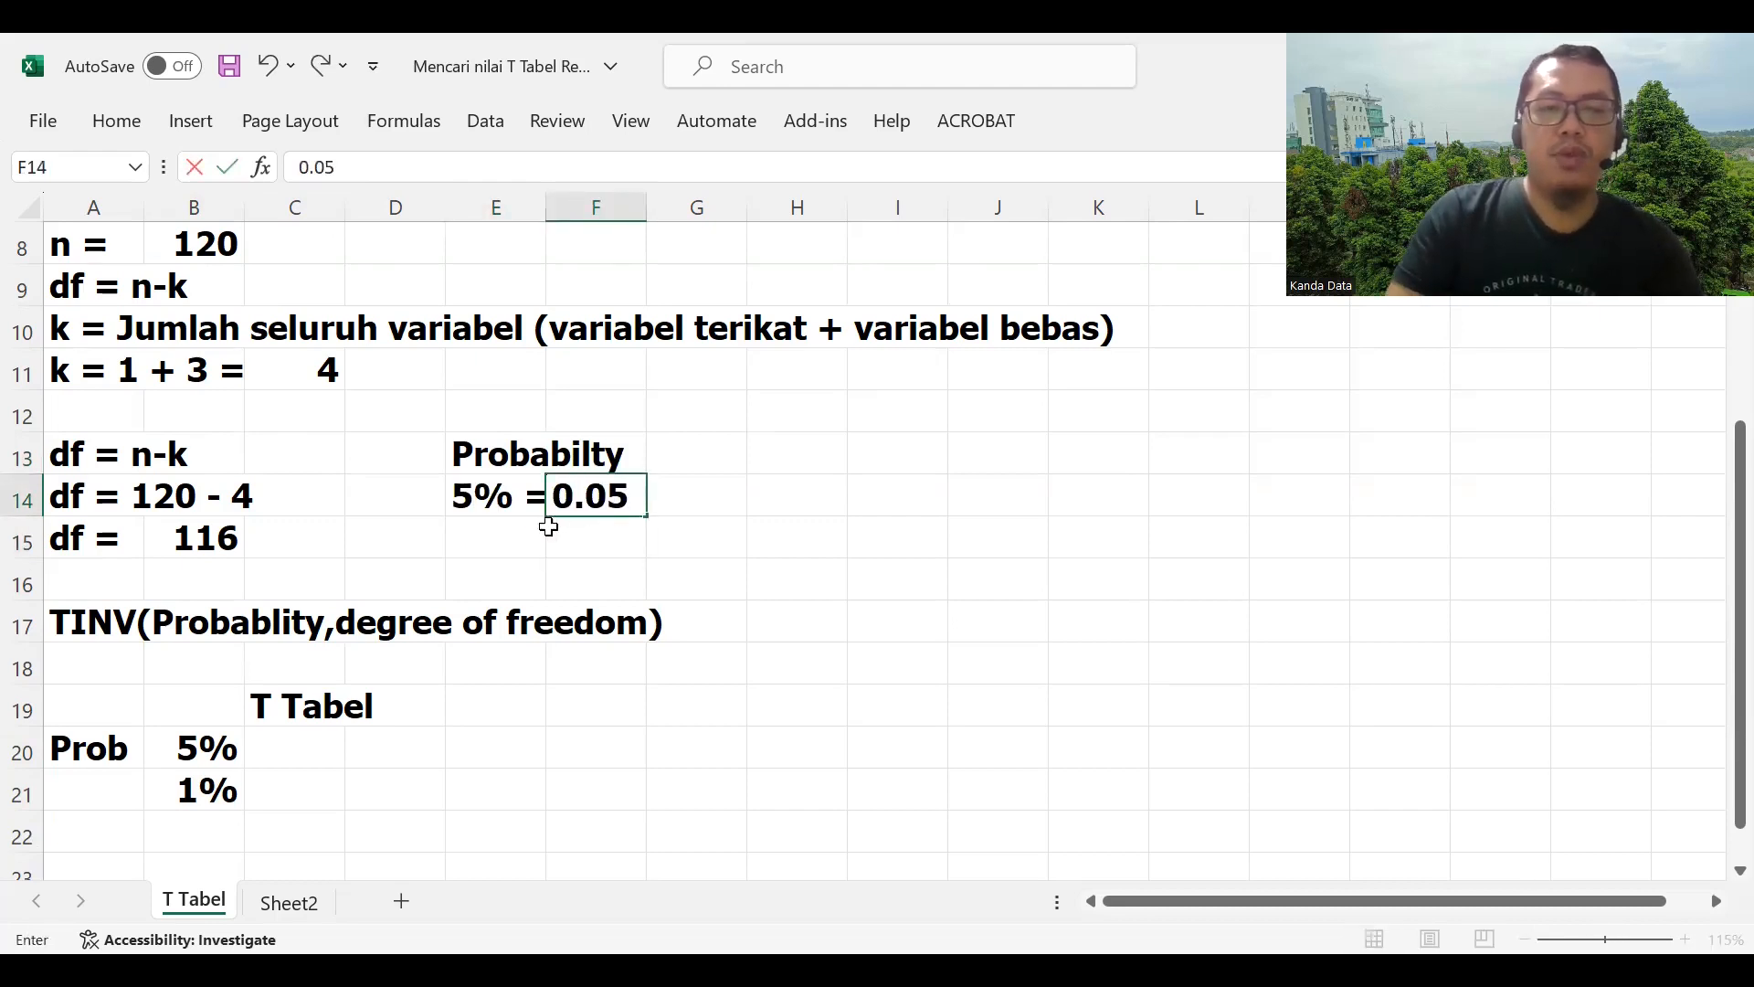
Step: Add the 1% line under the 5% line, with "1% =" in E15 and 0.01 in F15
click(509, 525)
text(1%)
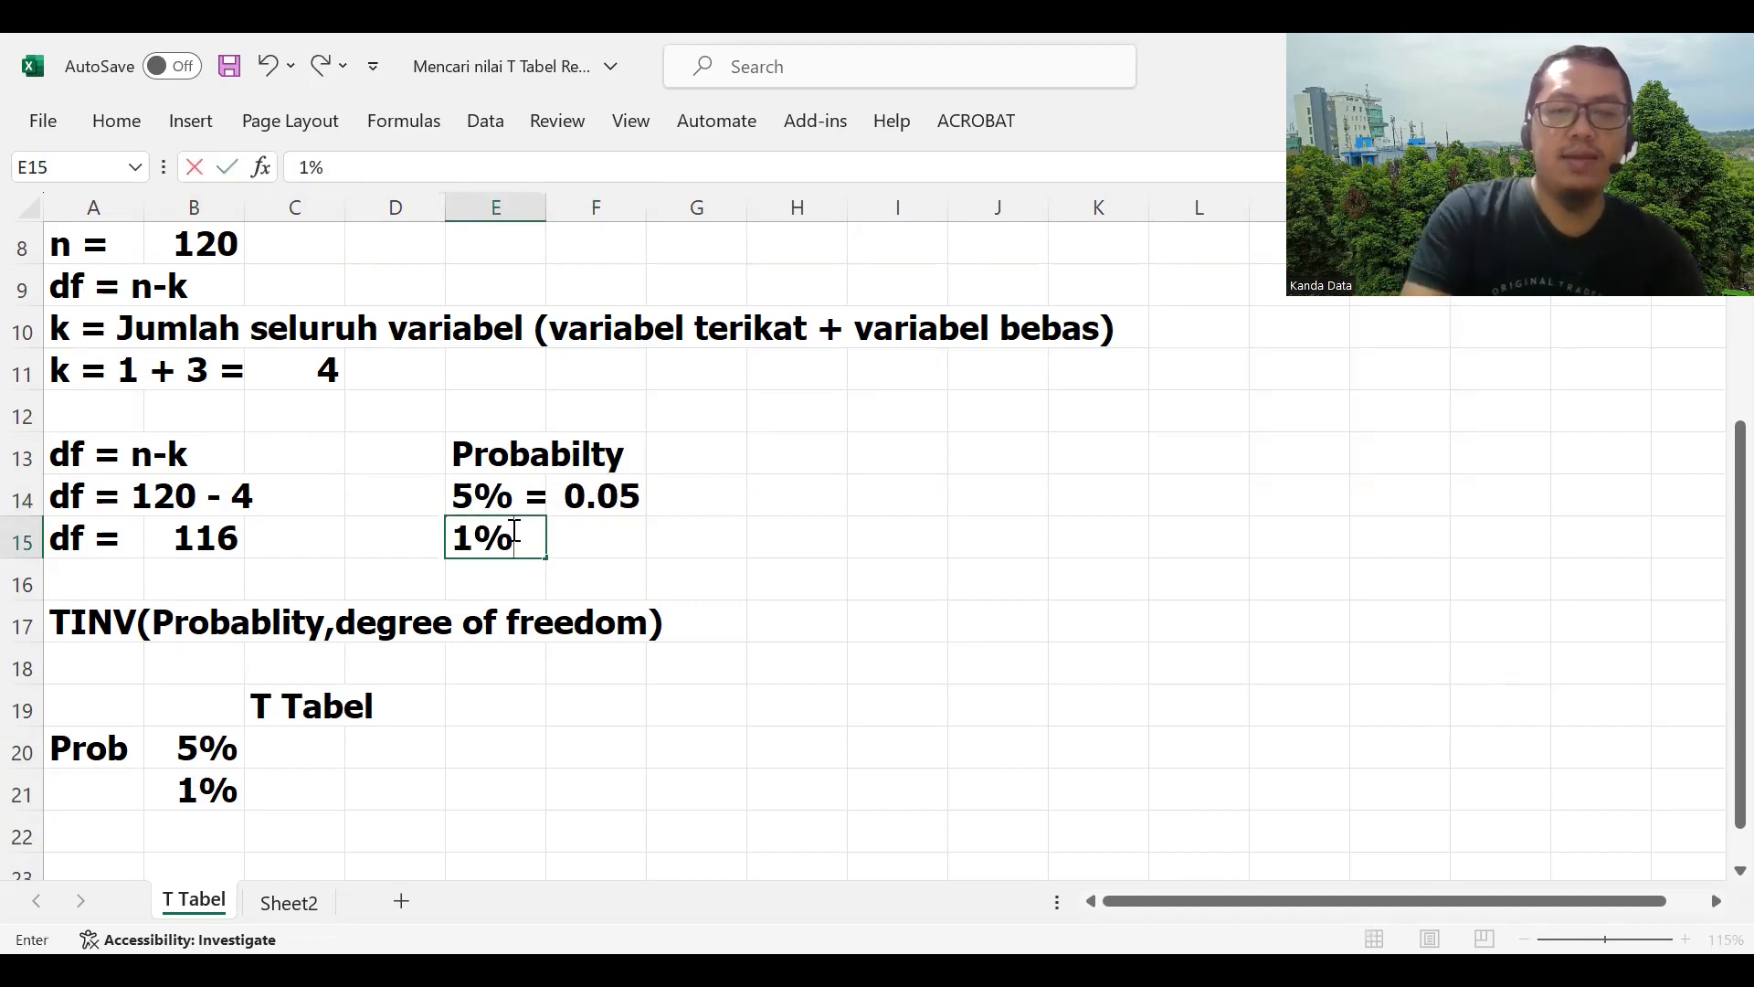
text( =)
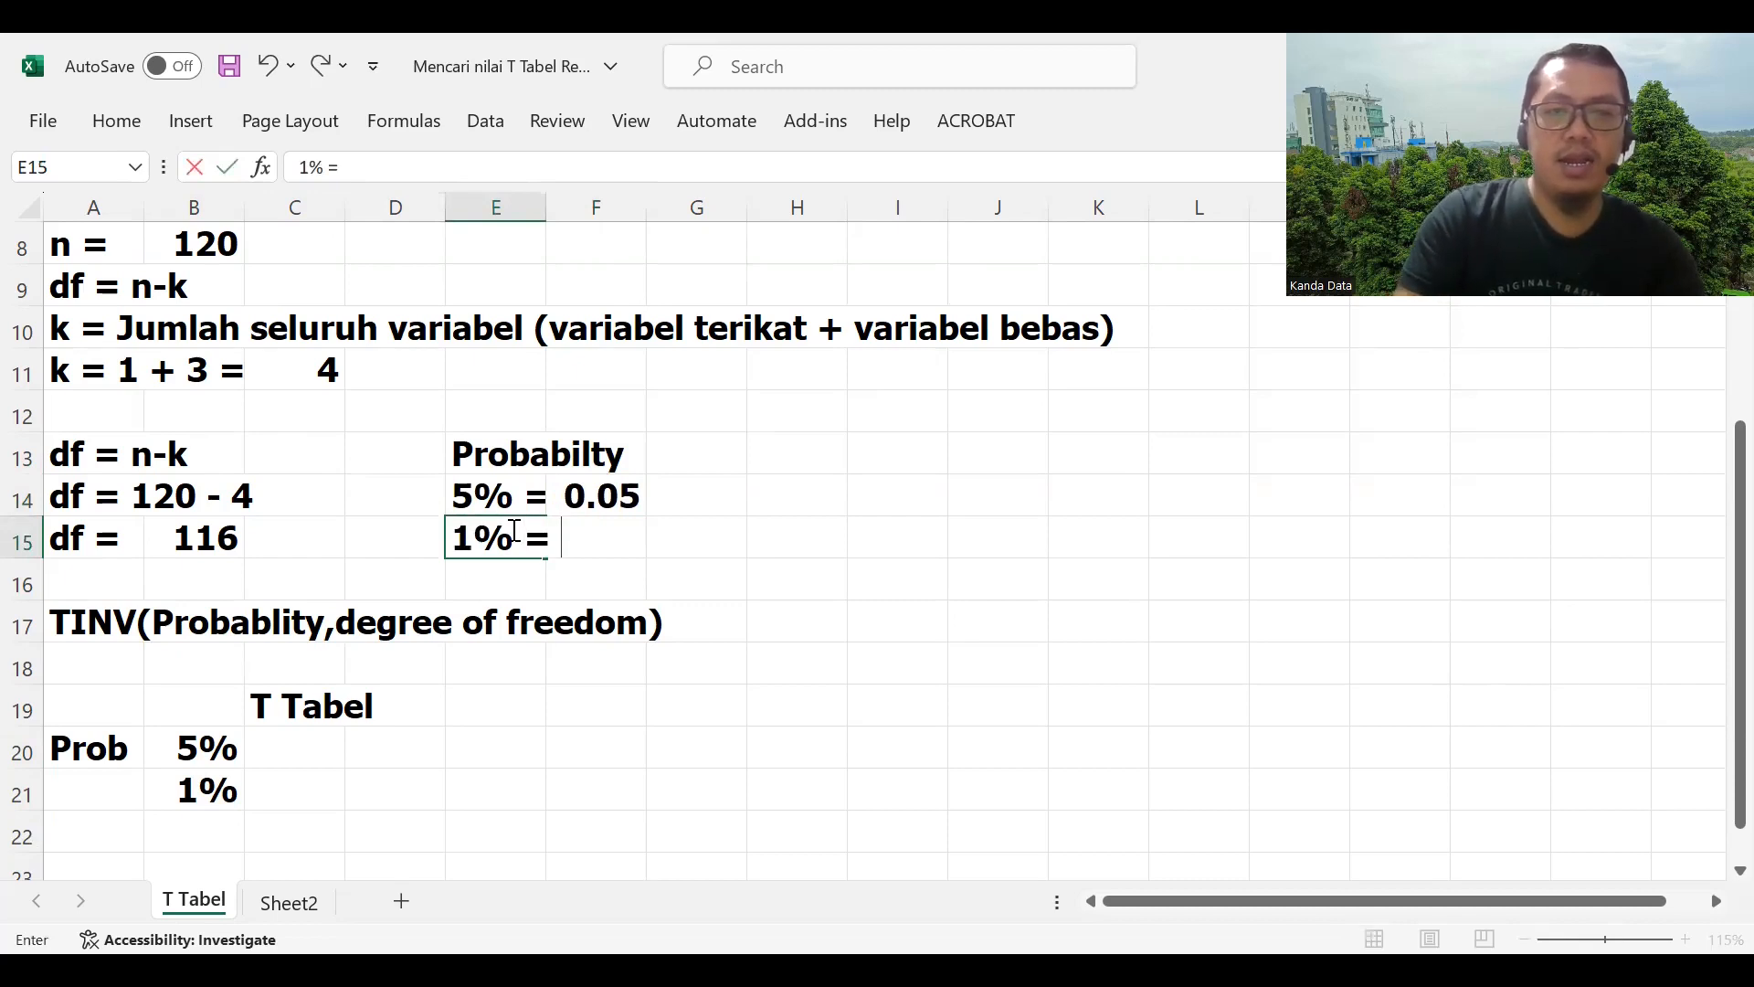
click(826, 539)
click(603, 544)
text(0.01)
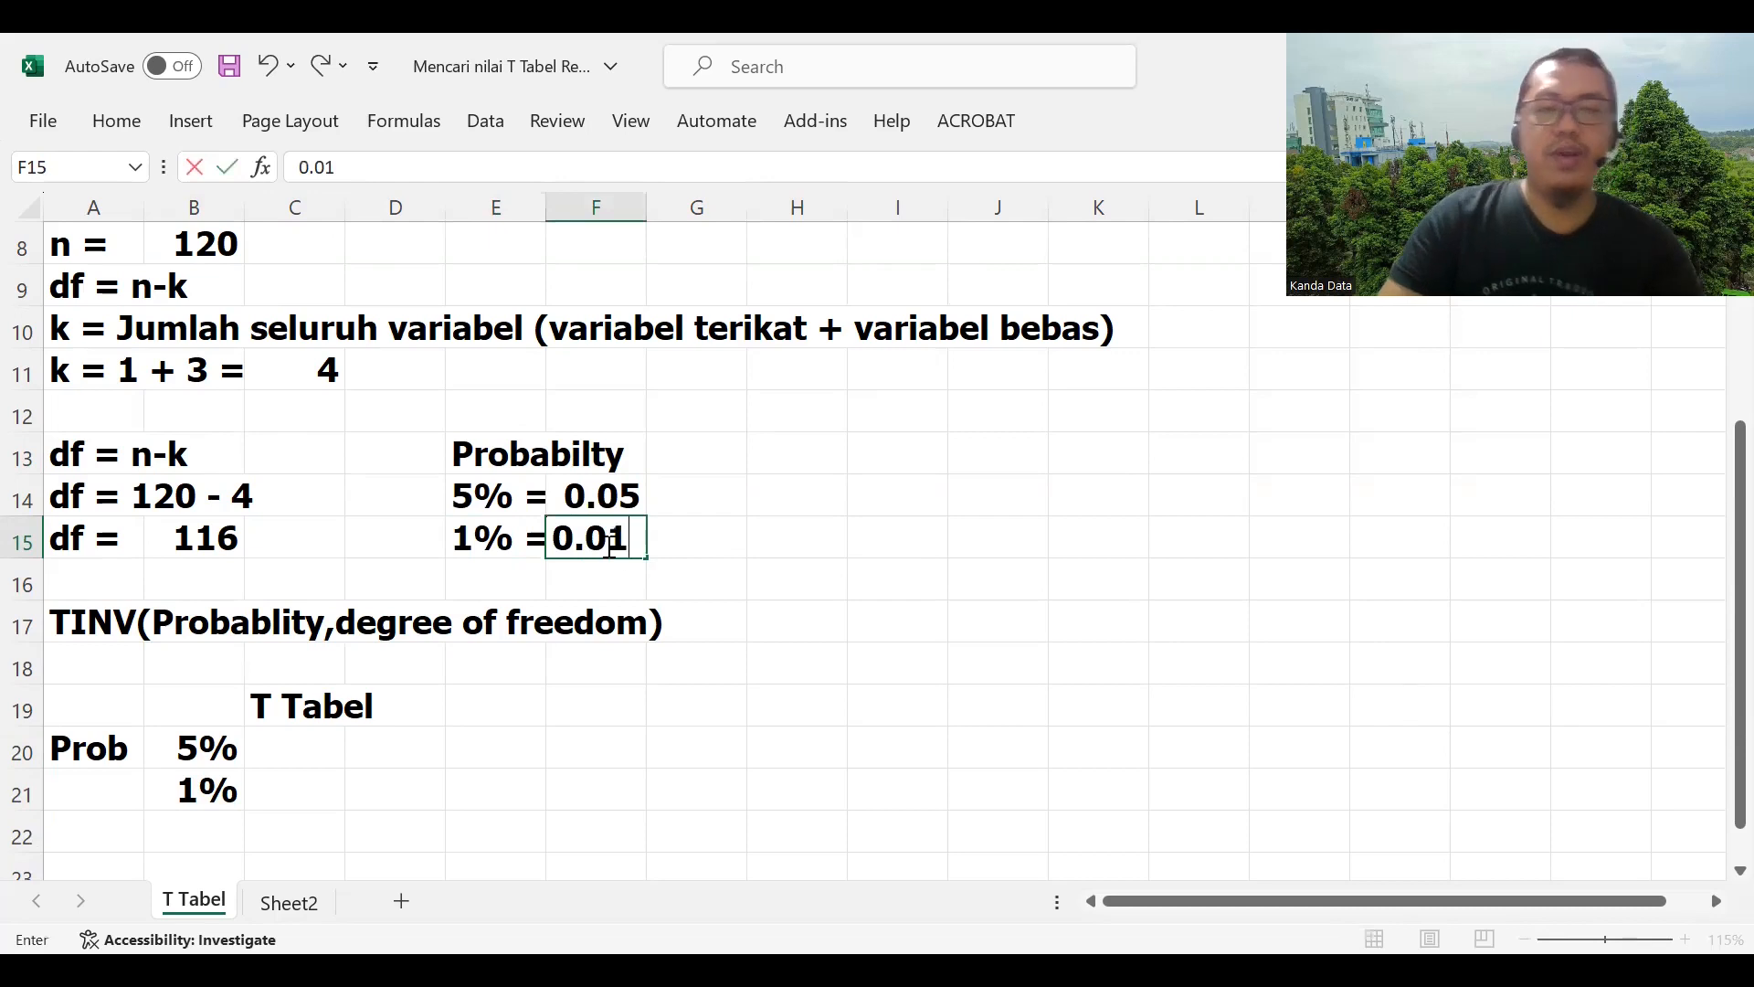
click(834, 625)
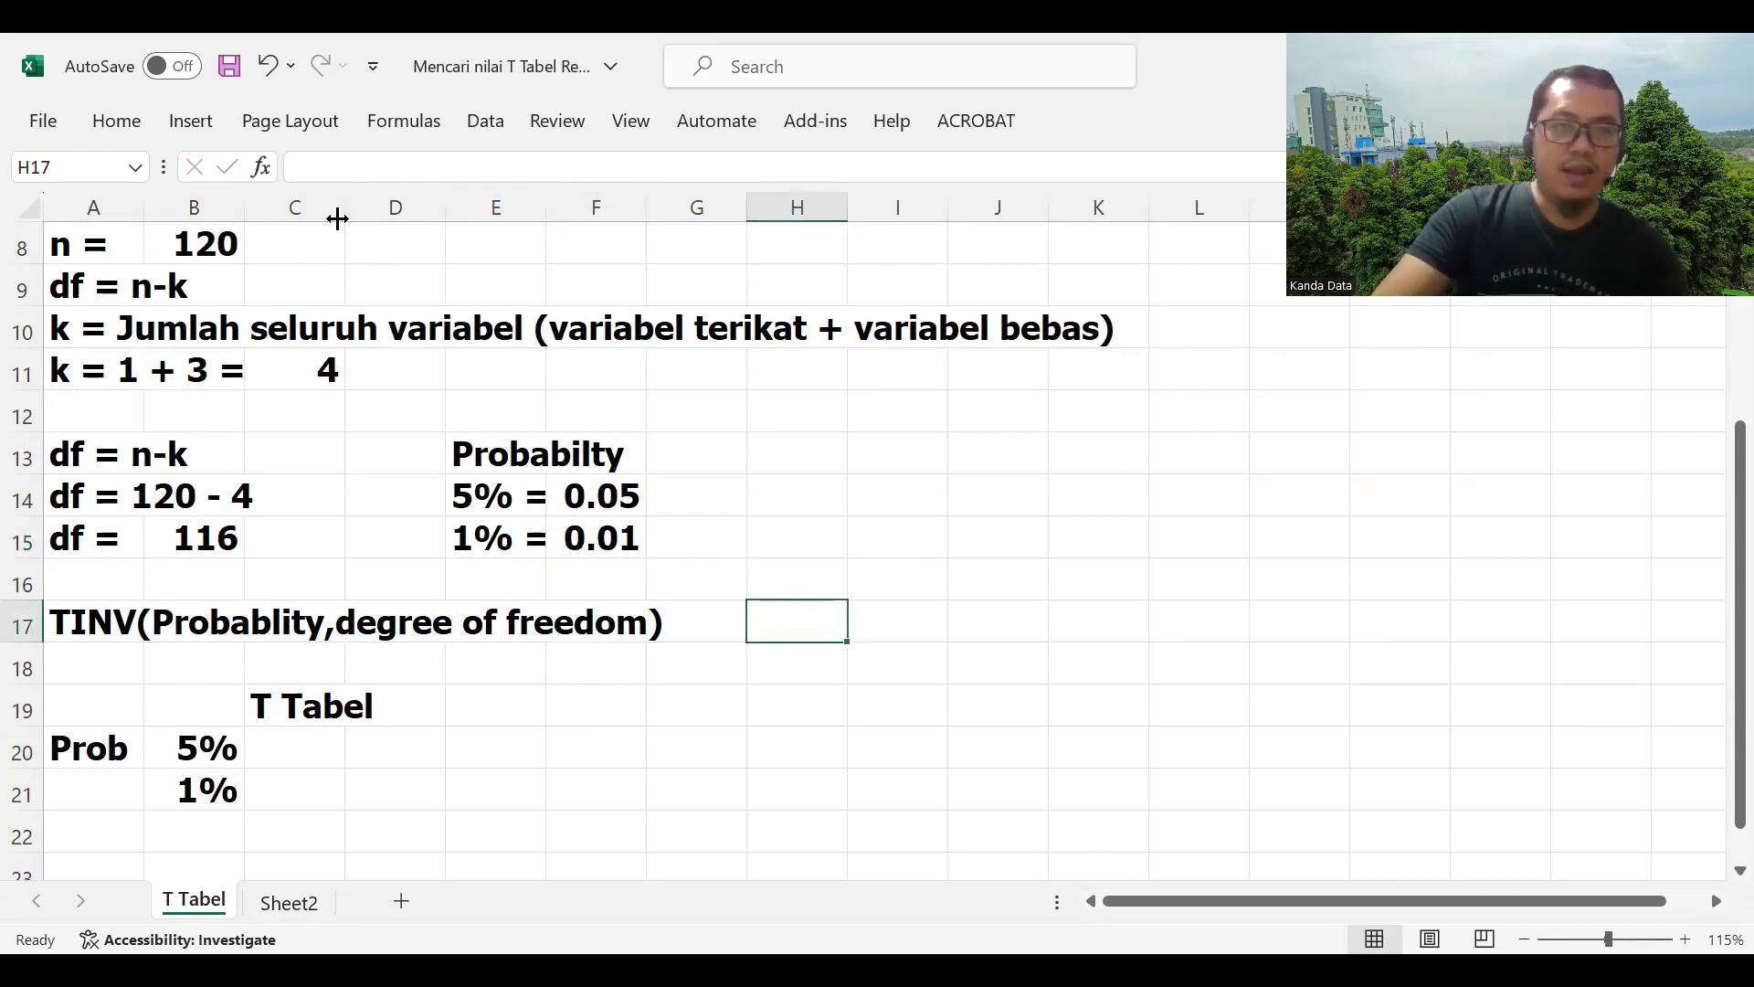
Step: Widen column C slightly and calculate the 5% t-table value in C20 with =TINV(F14,B15)
drag(345, 207, 393, 640)
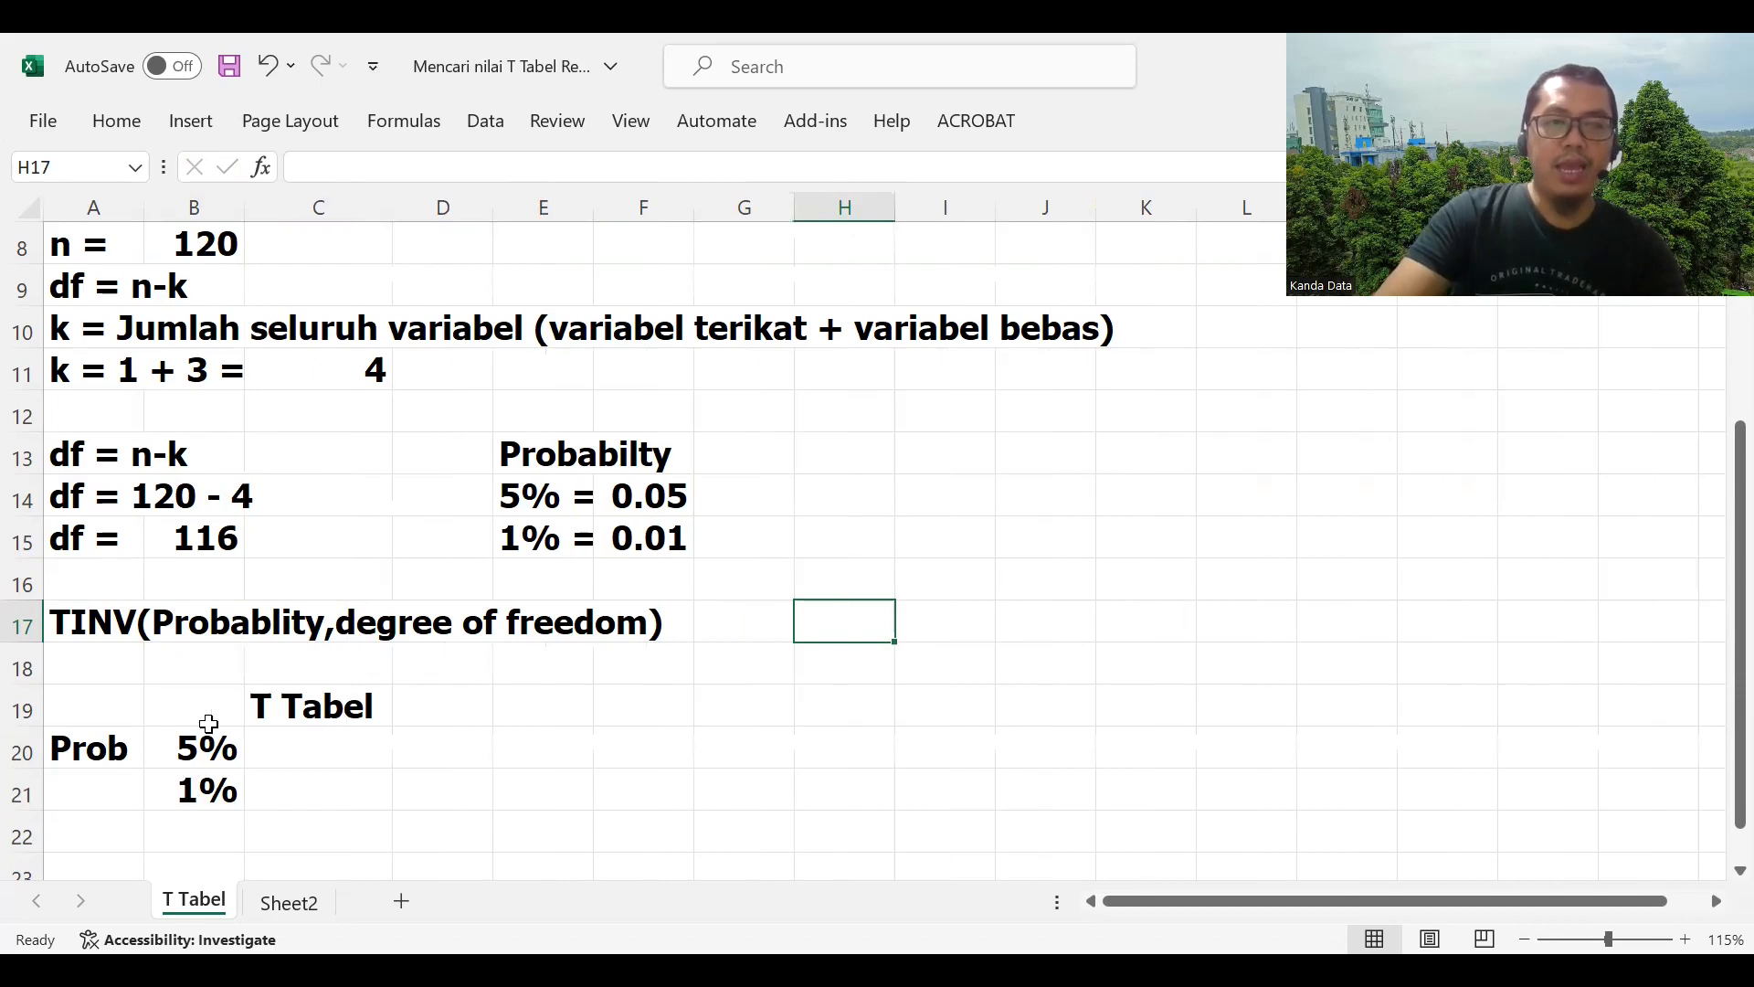
click(296, 763)
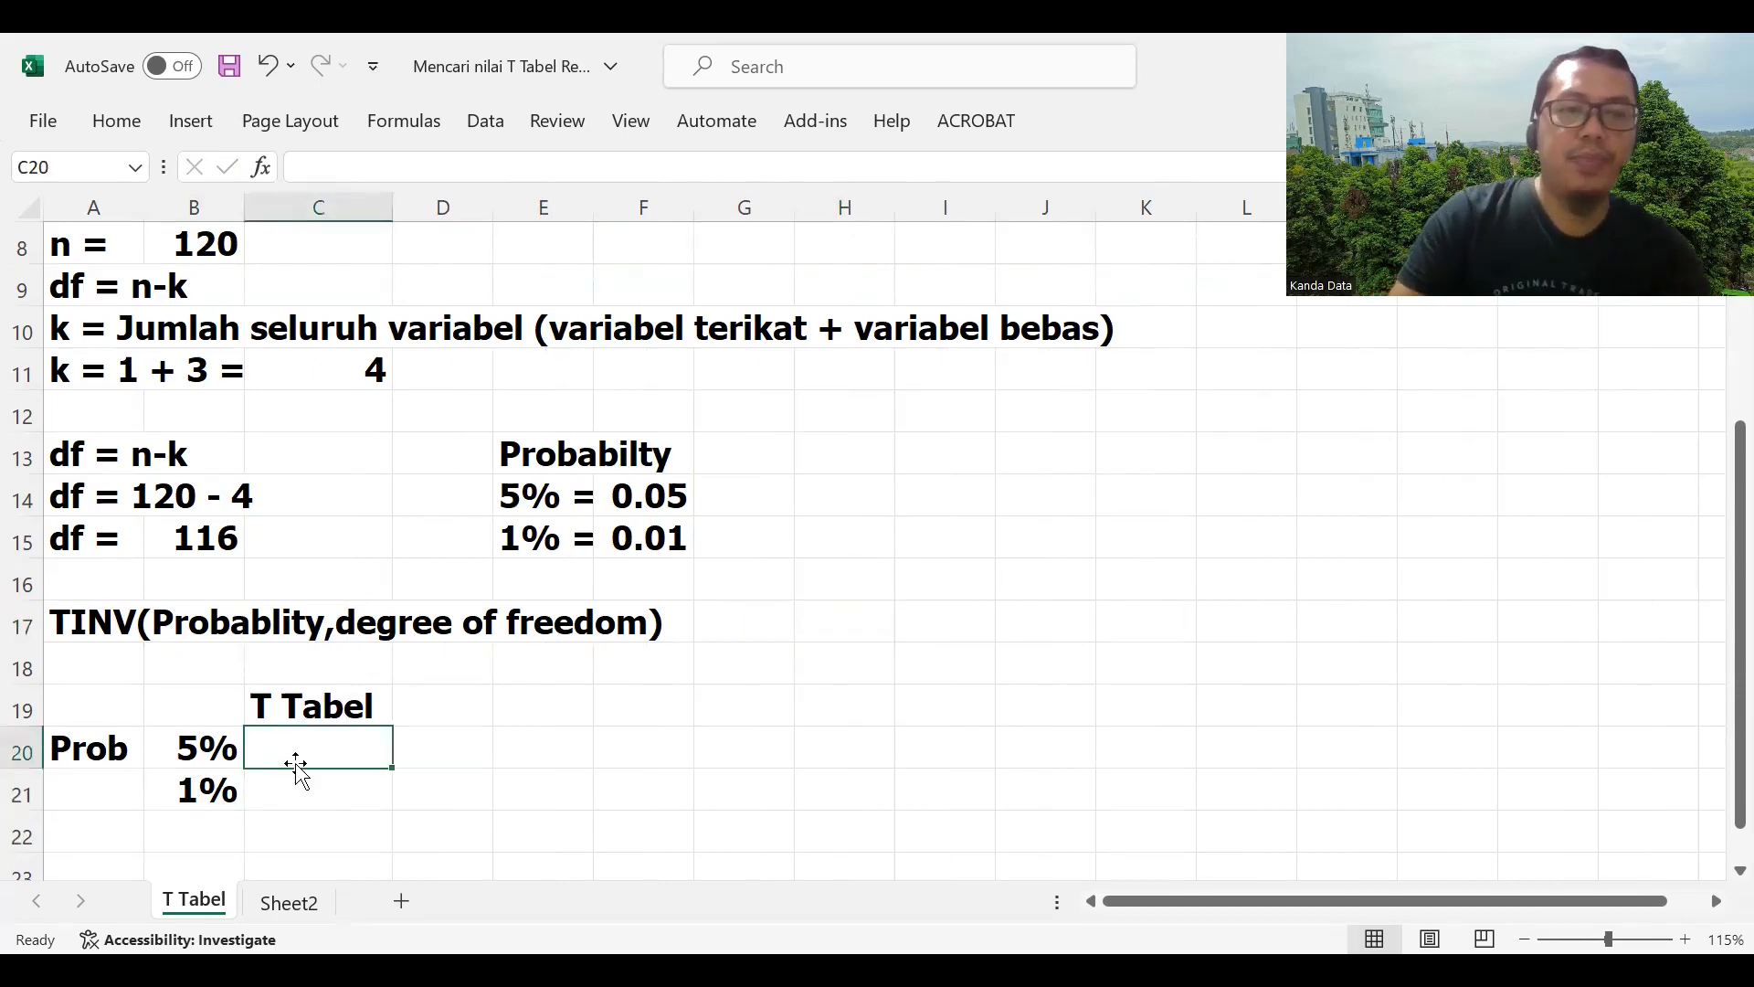
text(=)
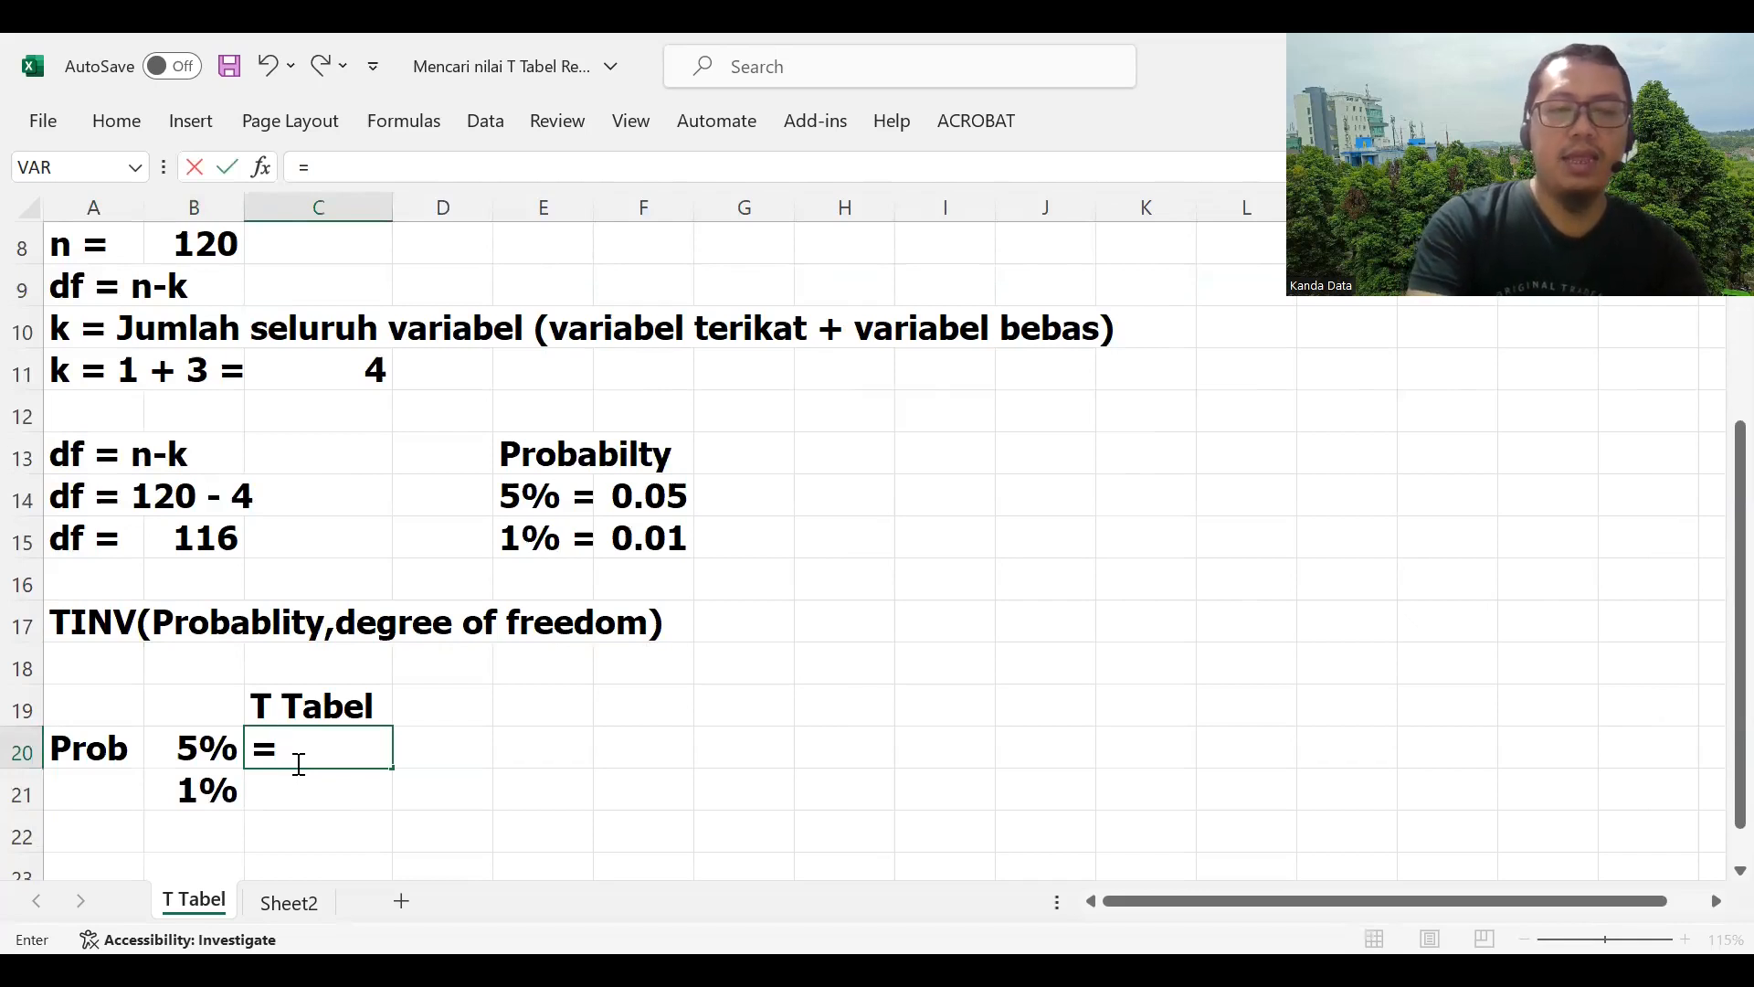
text(T)
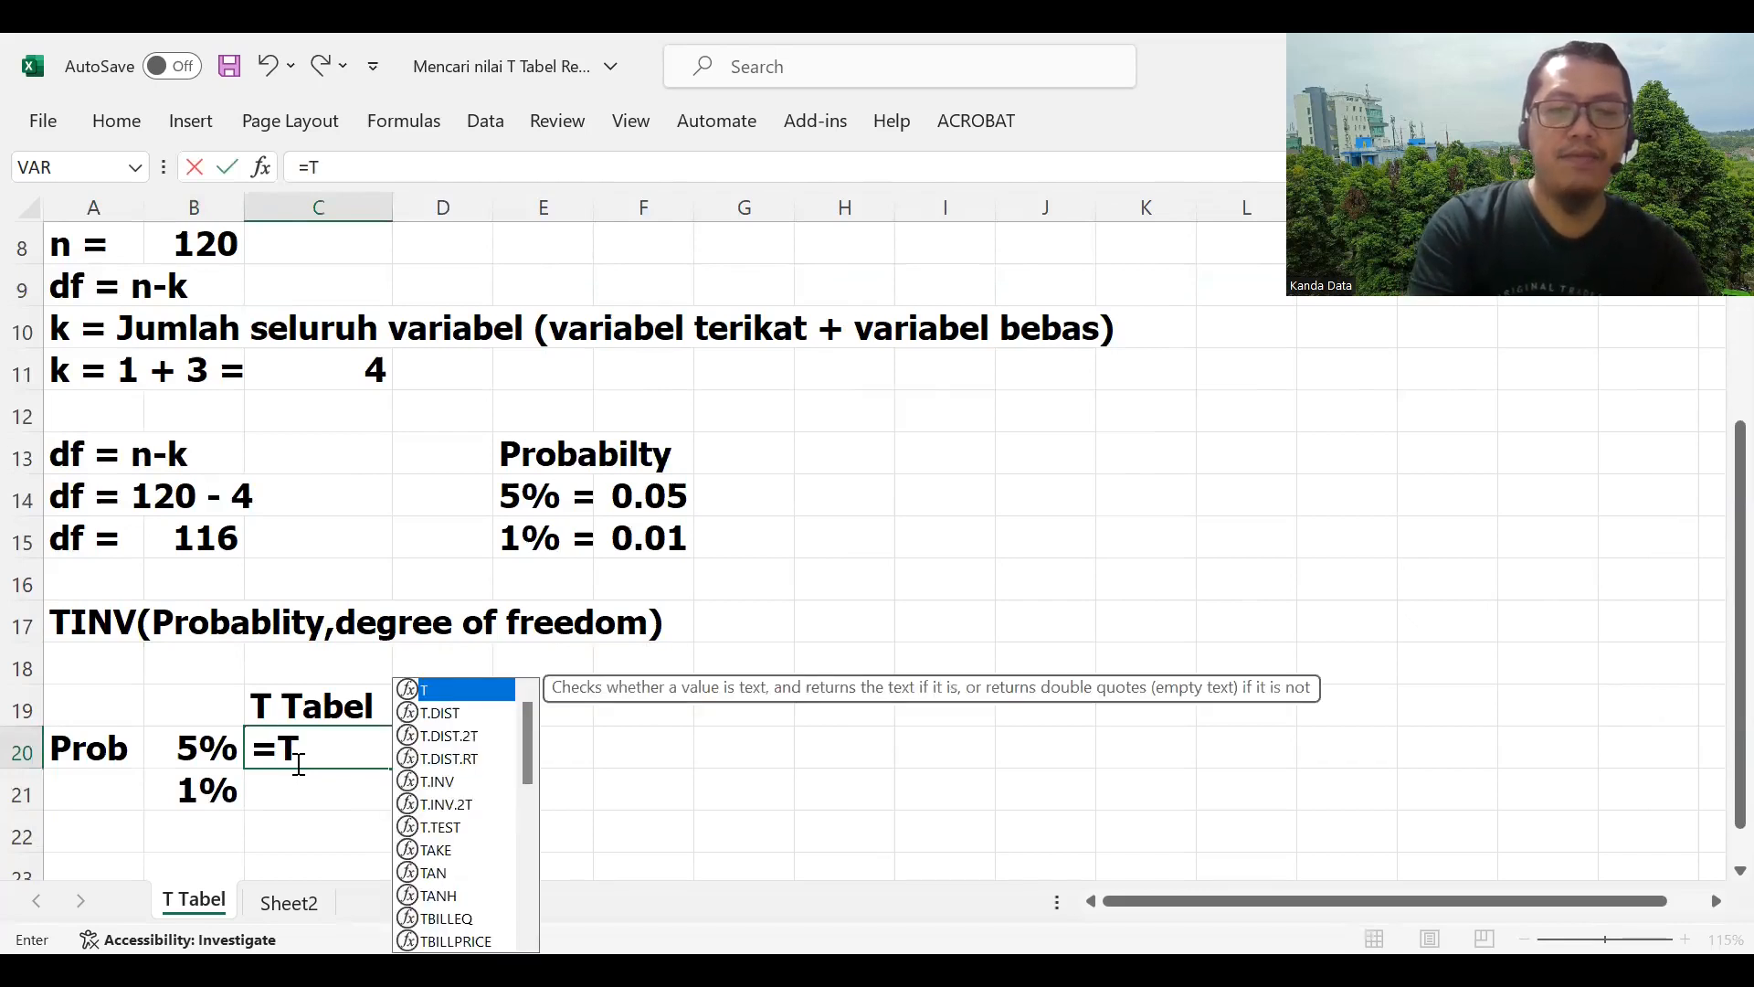
text(INV()
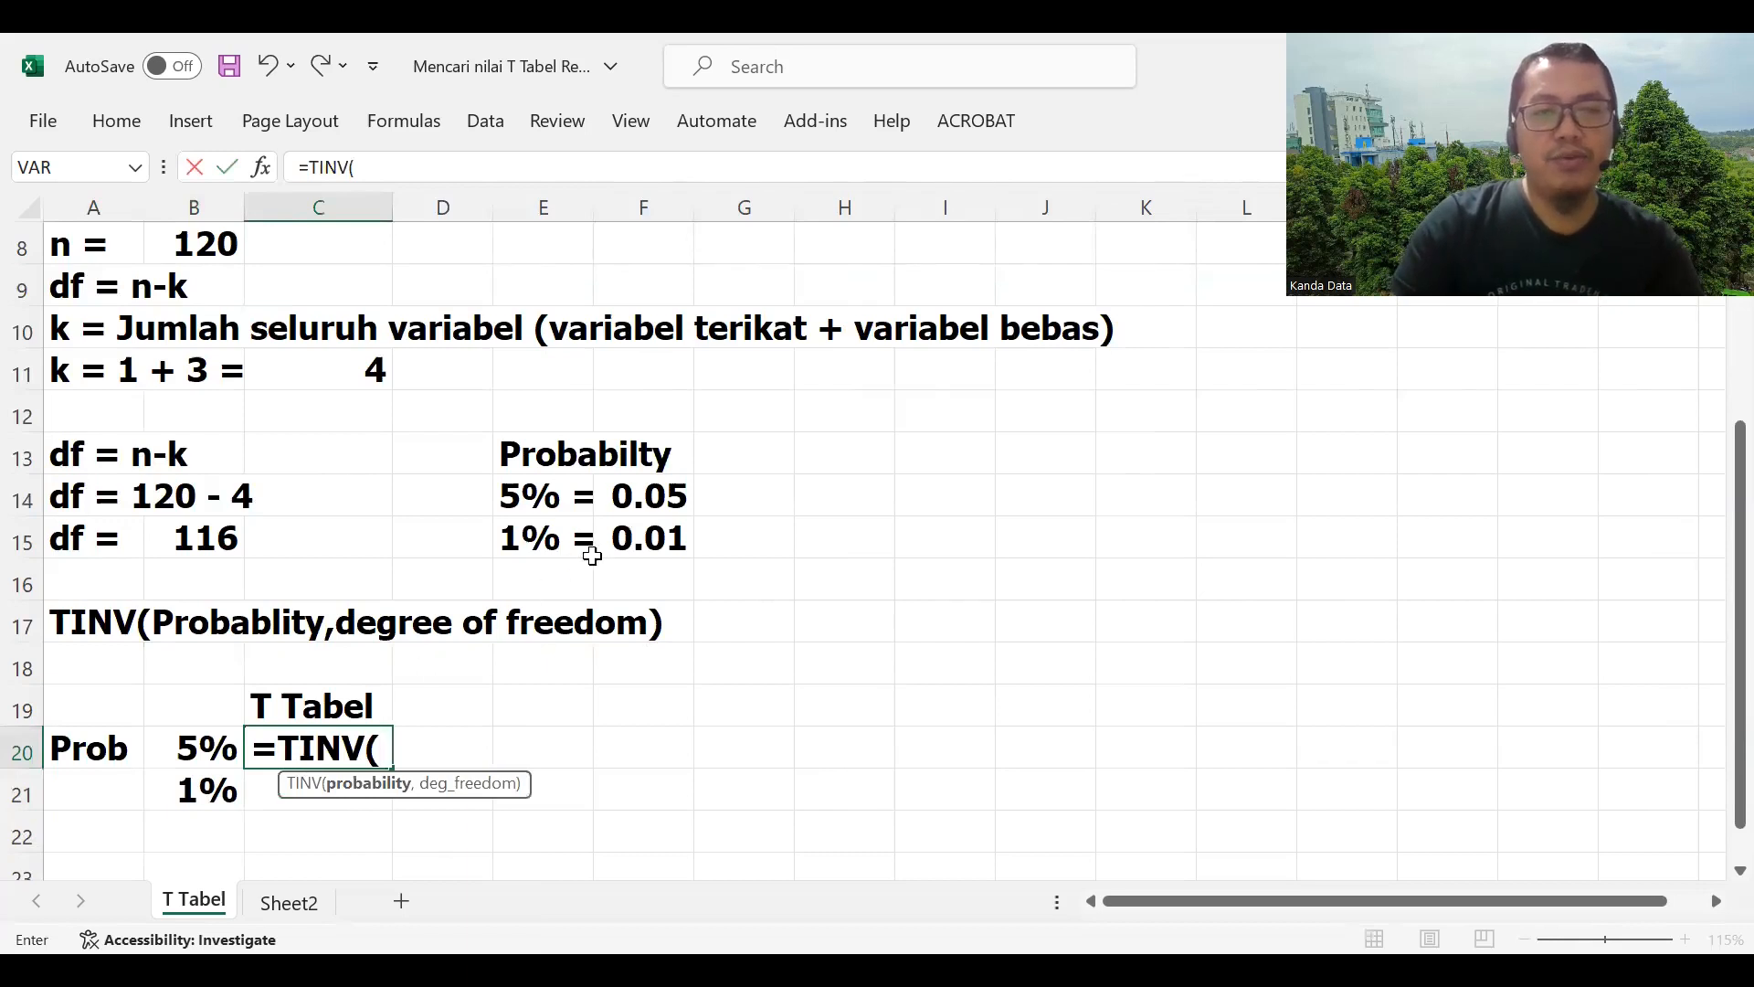
click(661, 496)
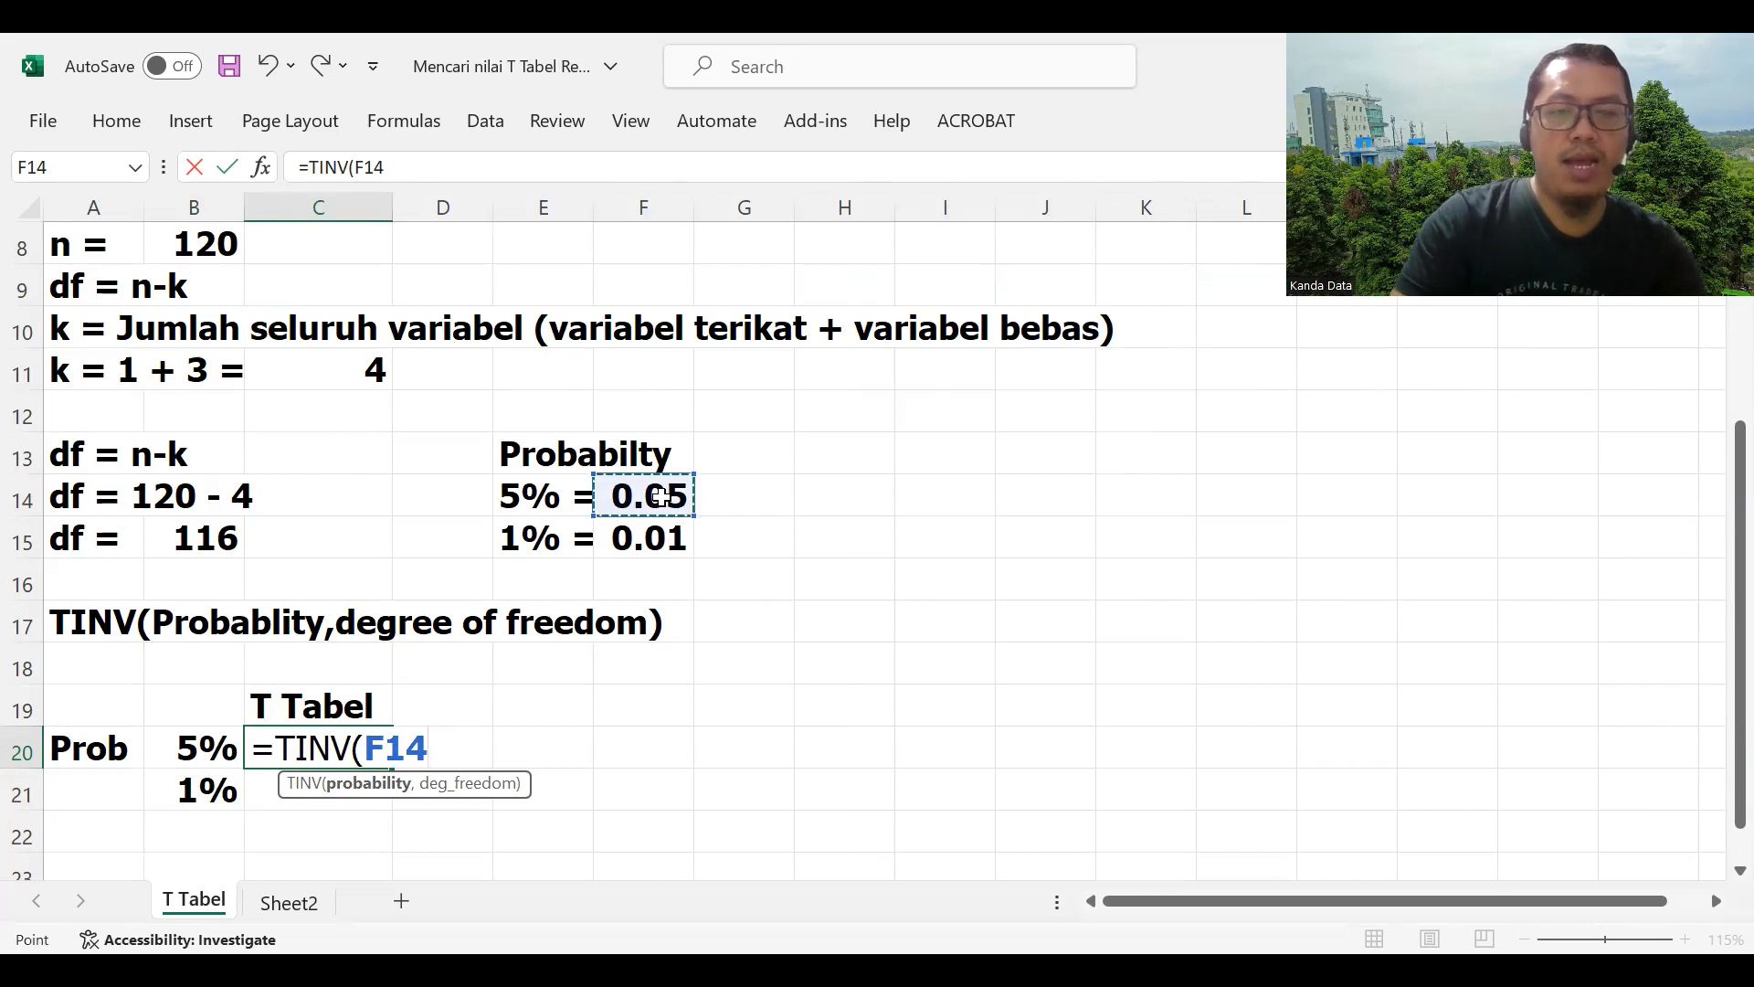
text(,)
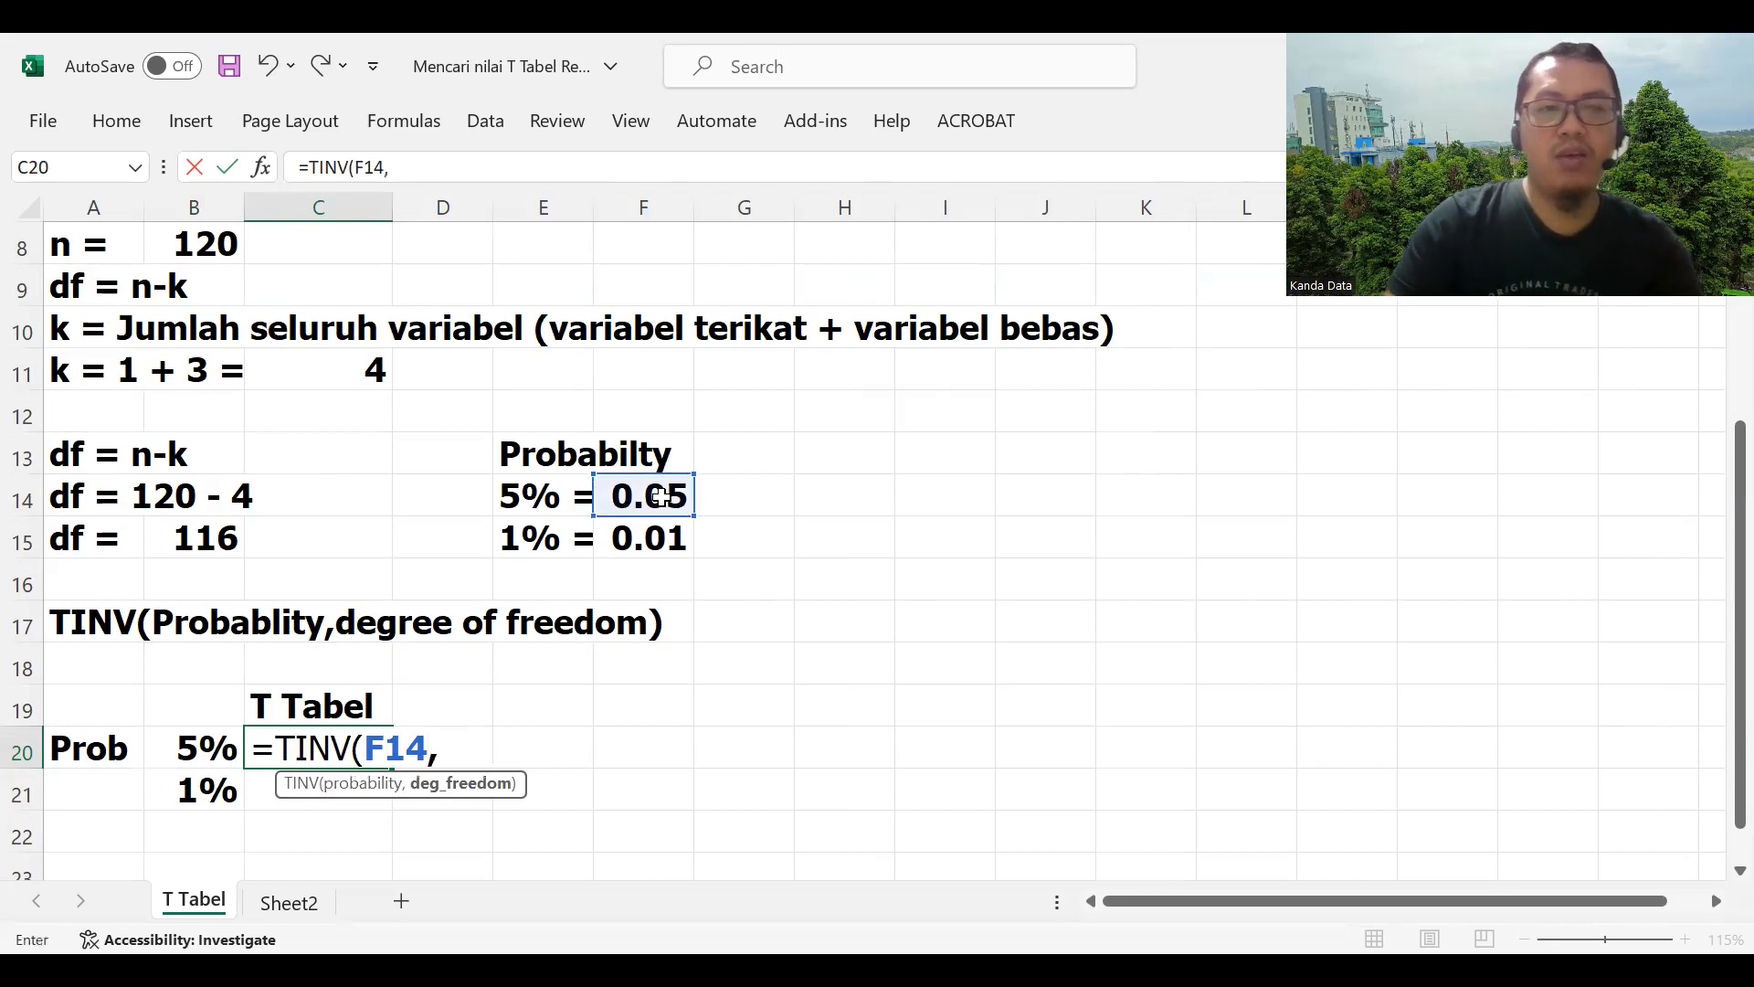
click(182, 541)
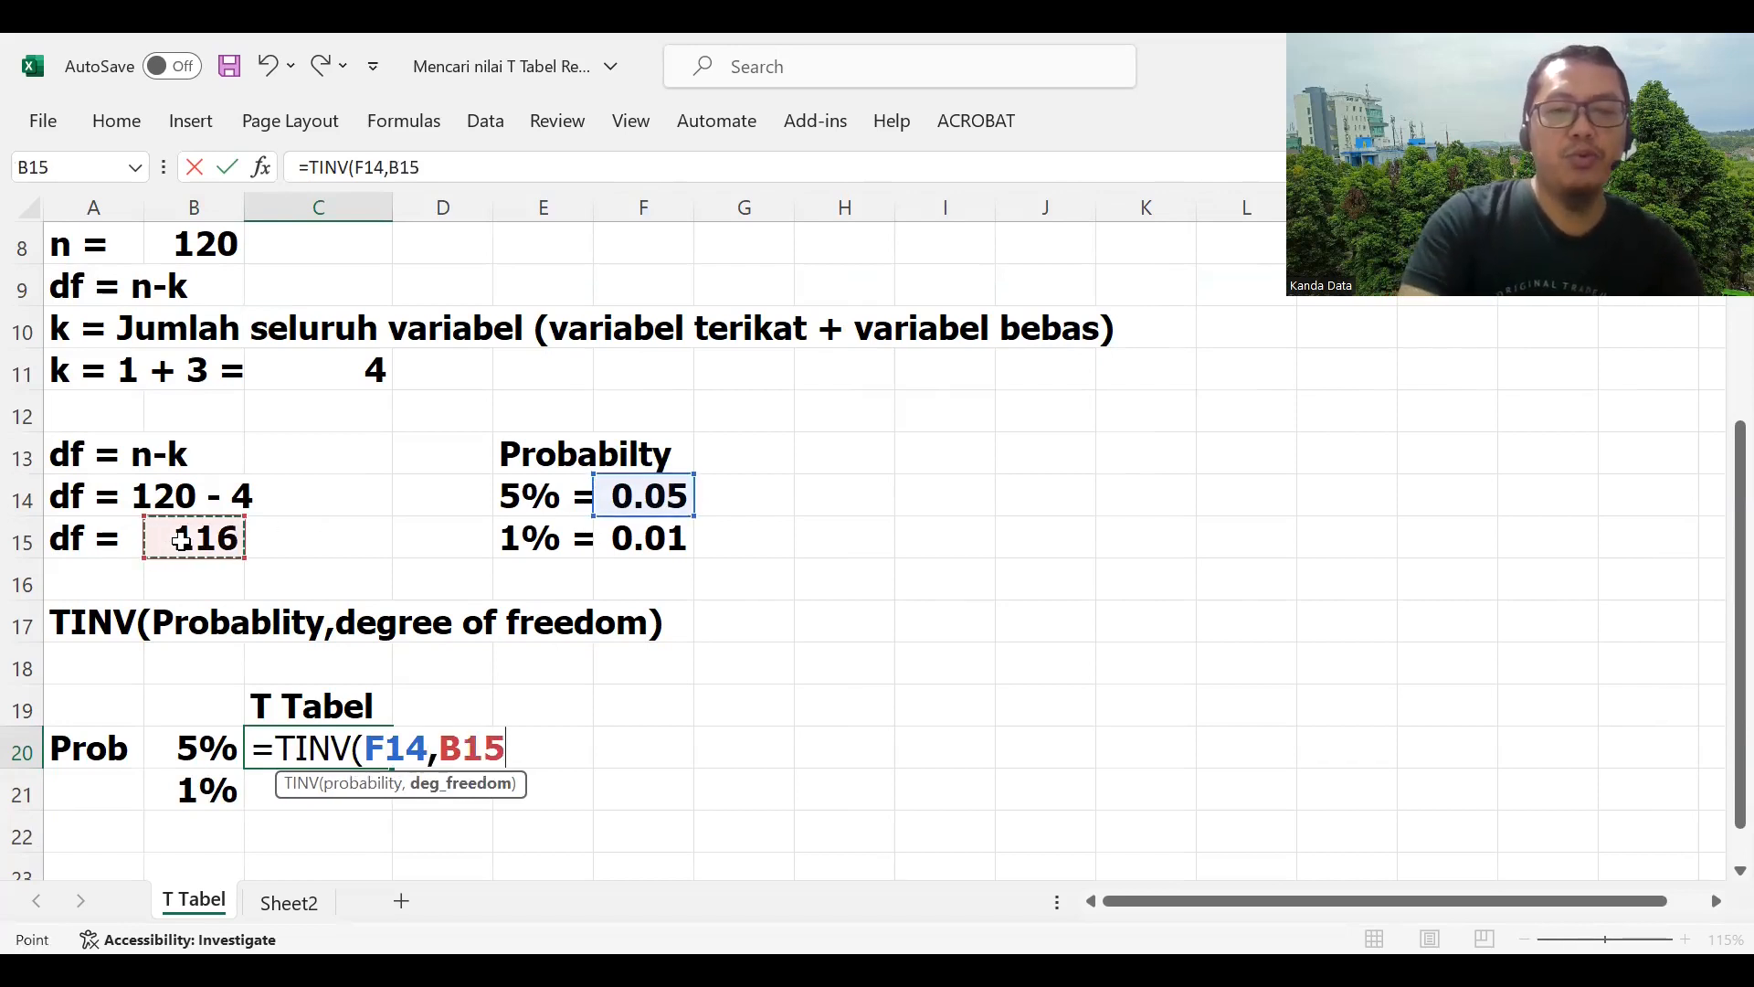
text())
key(Return)
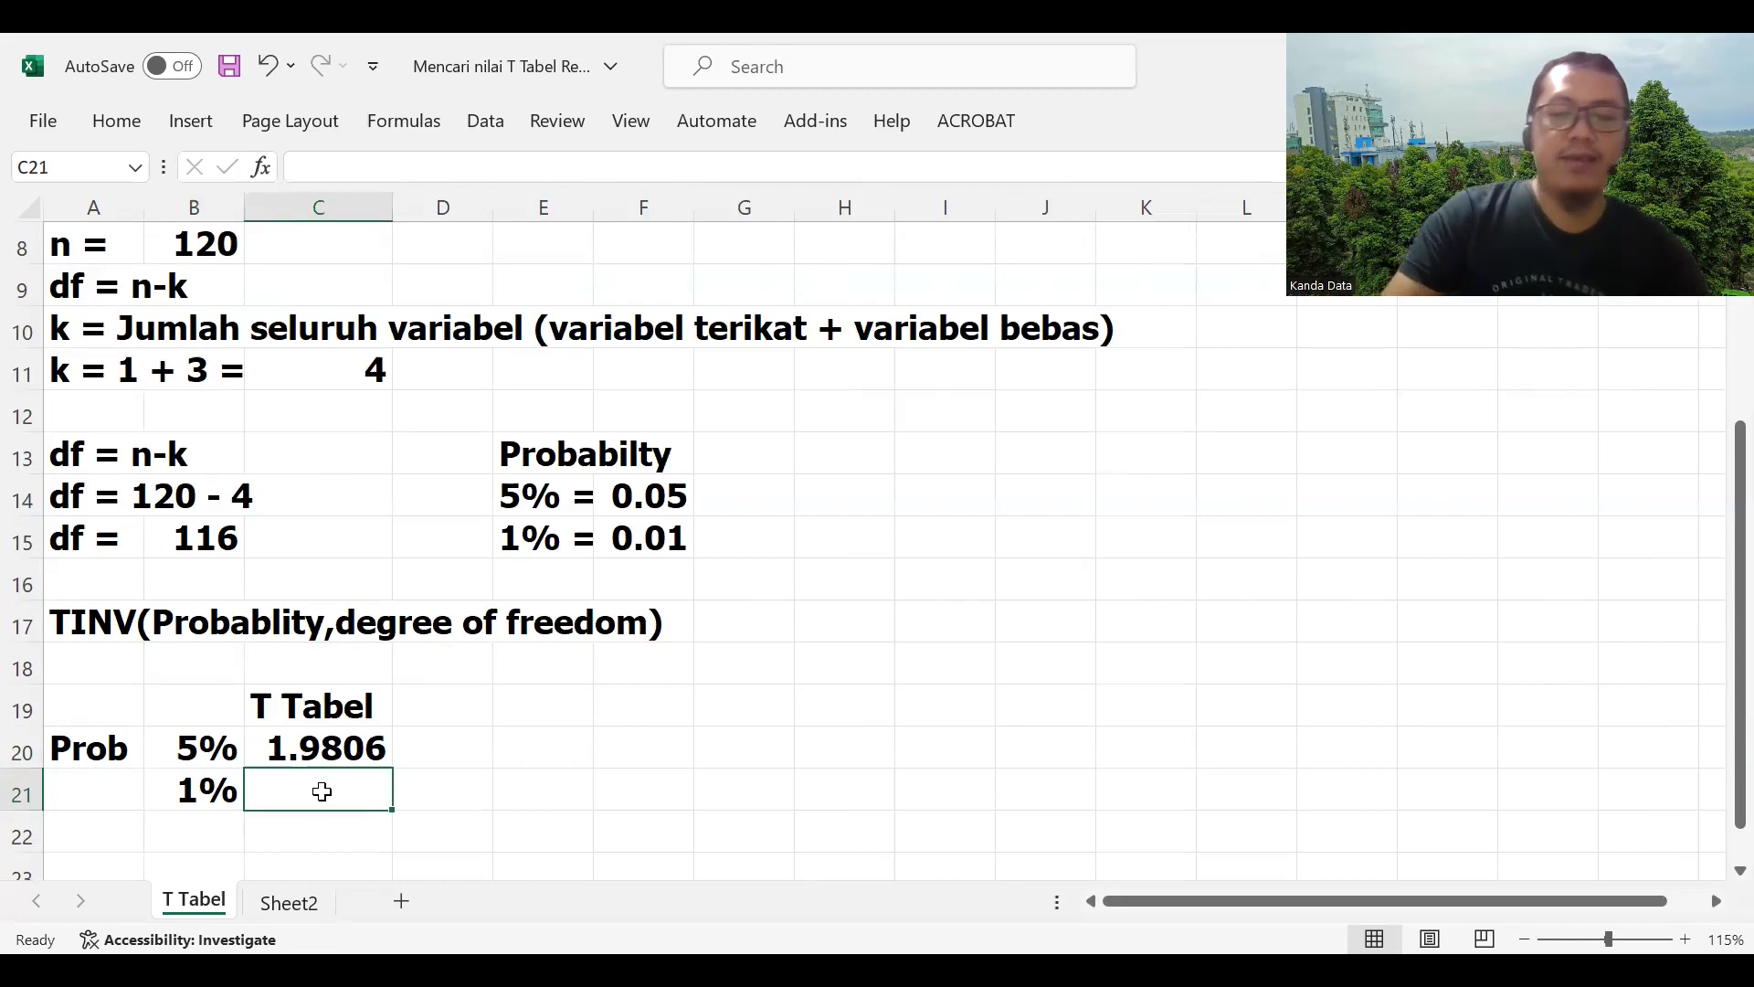
Step: Calculate the 1% t-table value in C21 with the formula =TINV(F15,B15)
text(=)
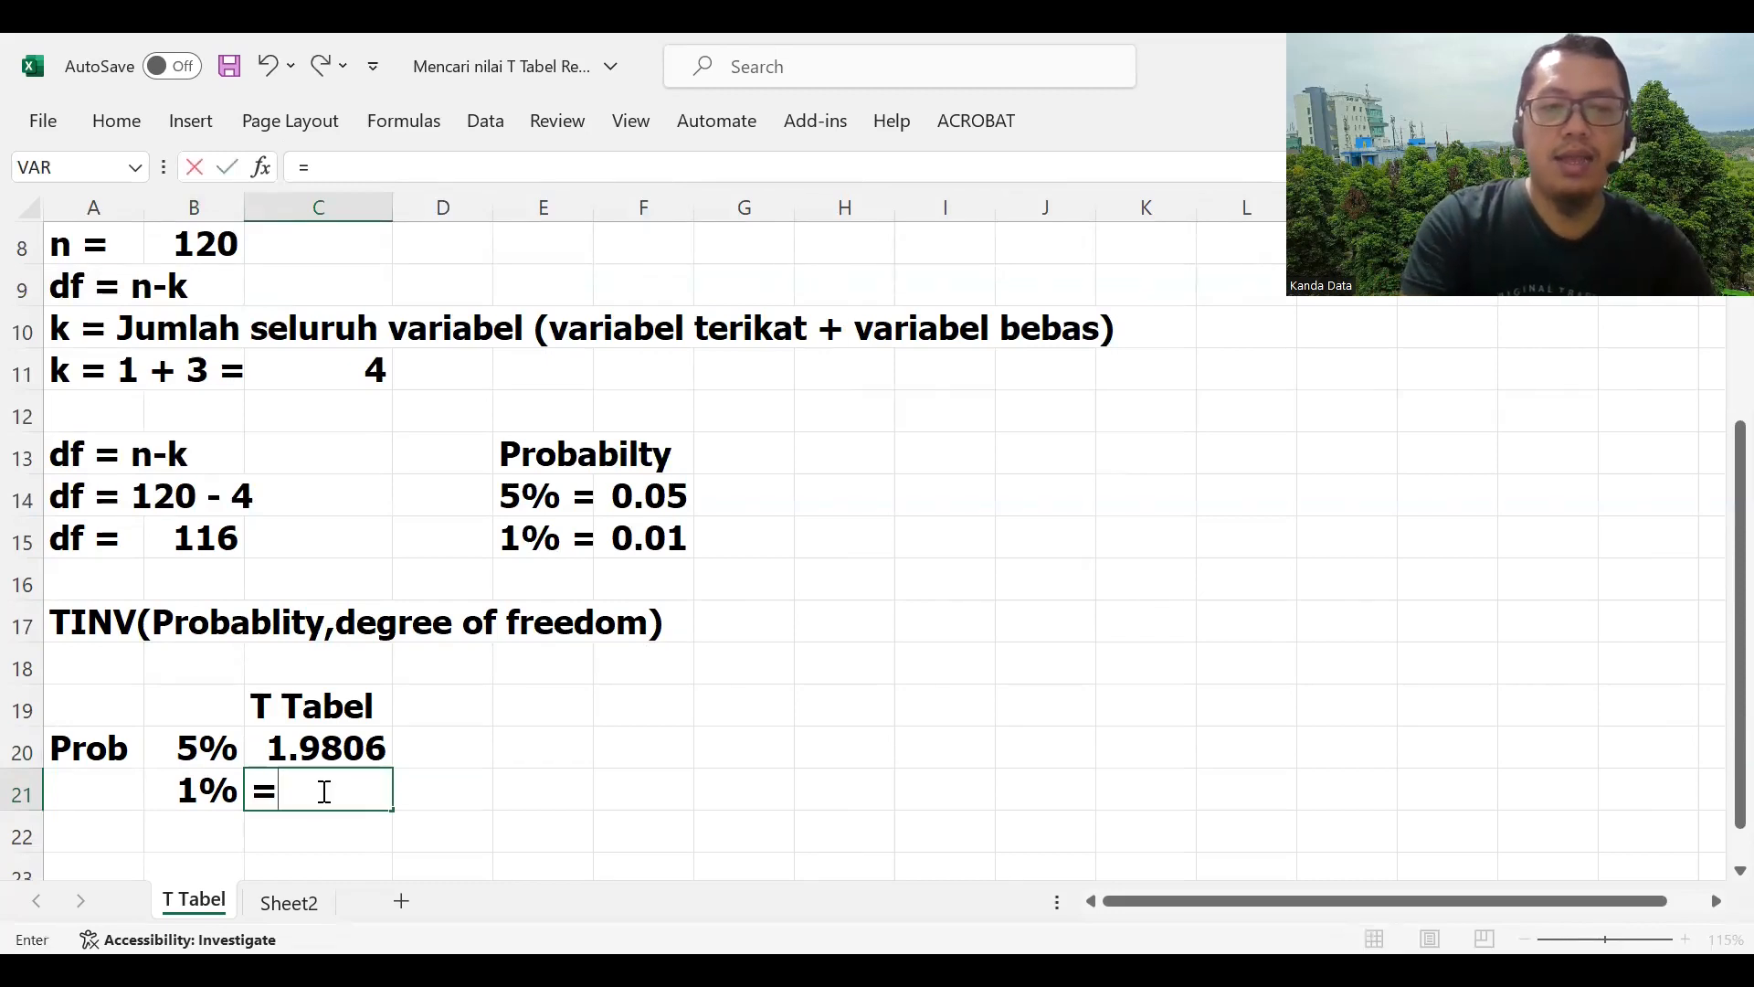
text(T)
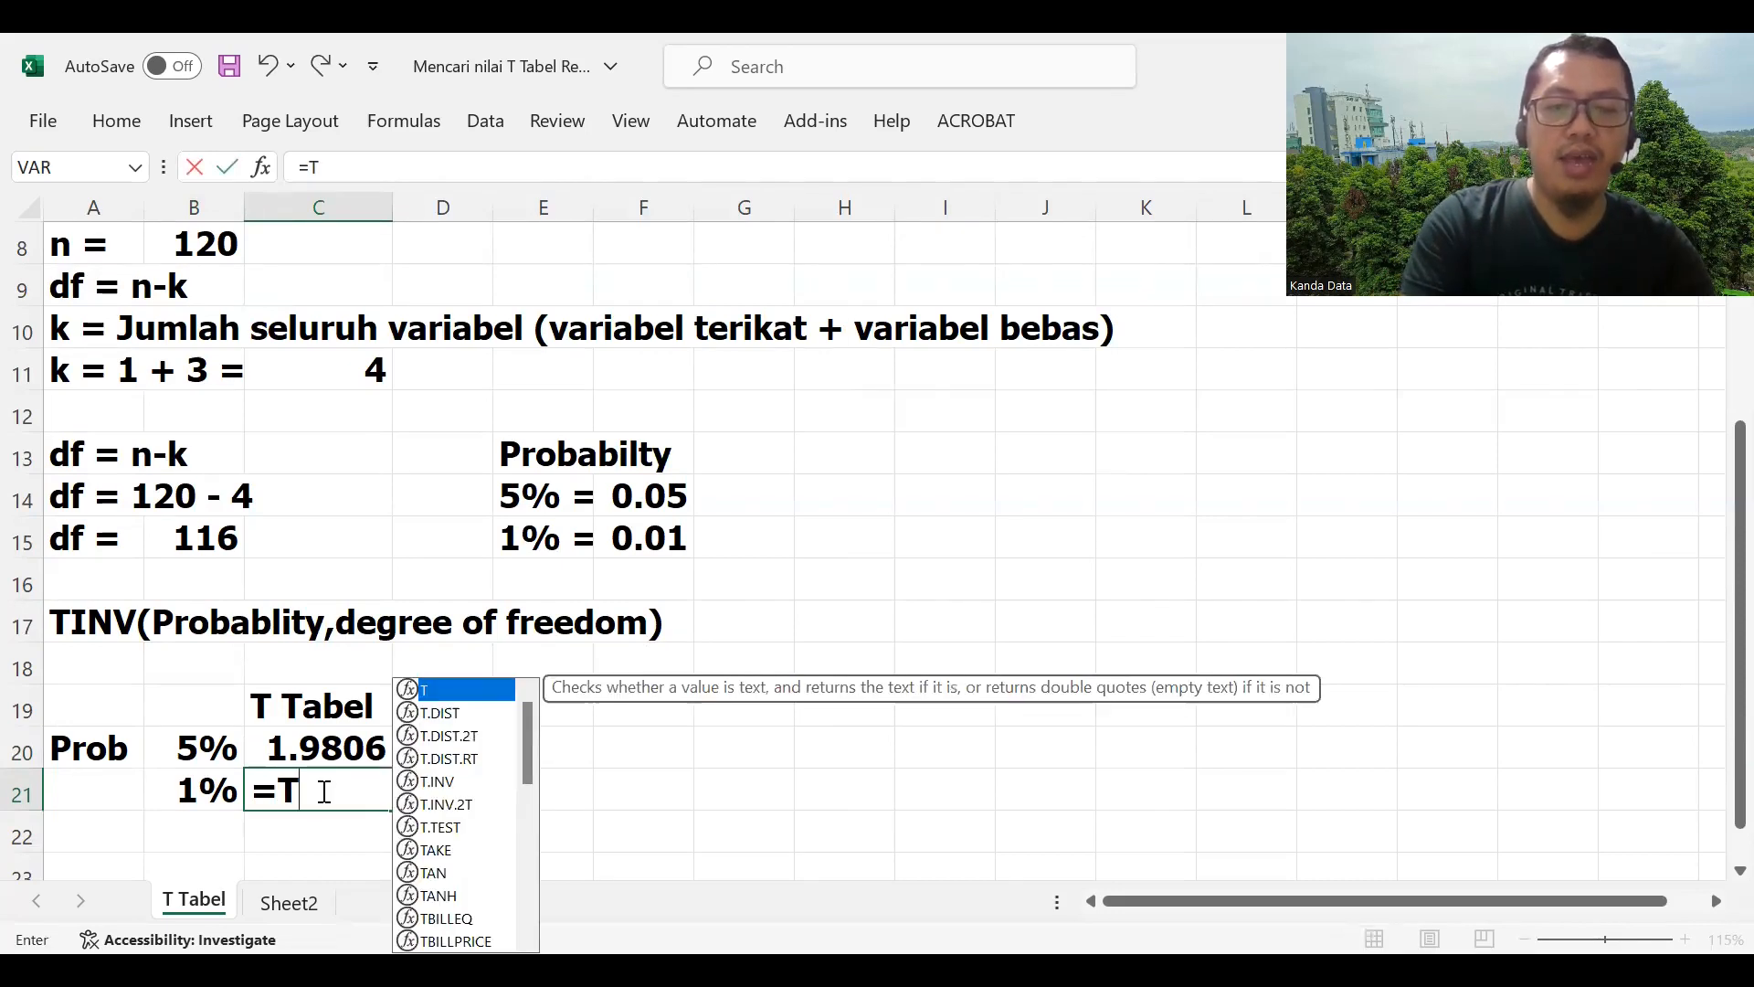
text(INV()
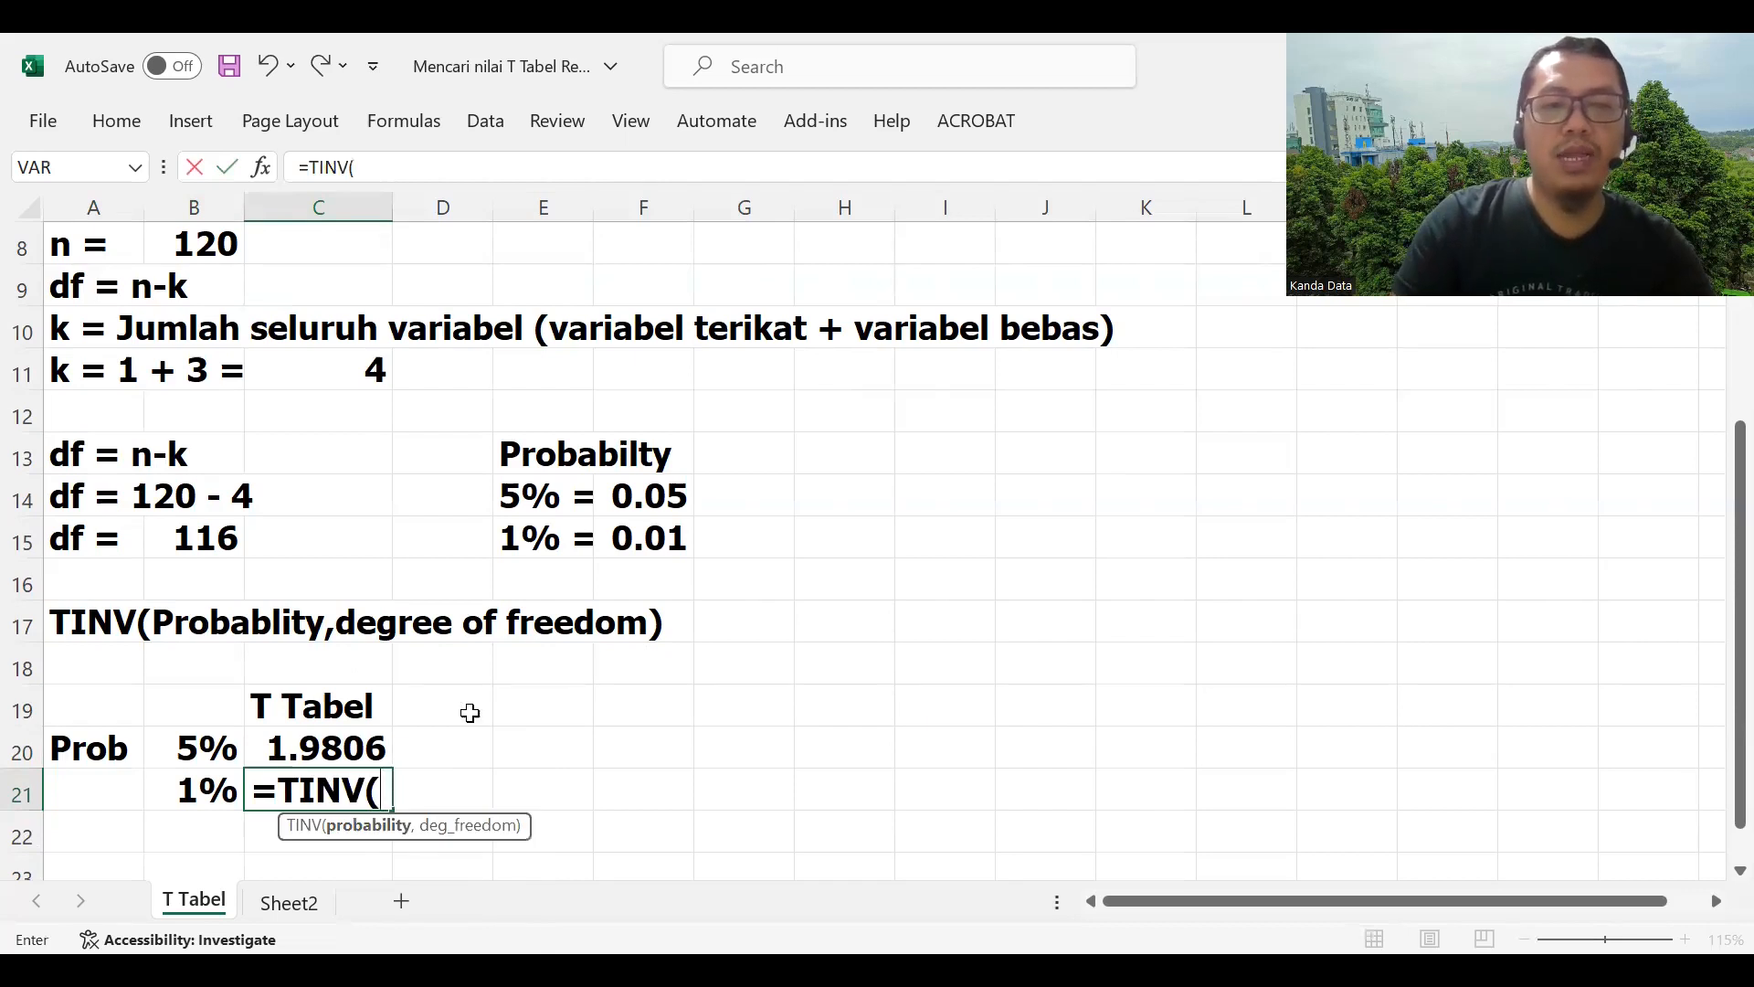
click(643, 536)
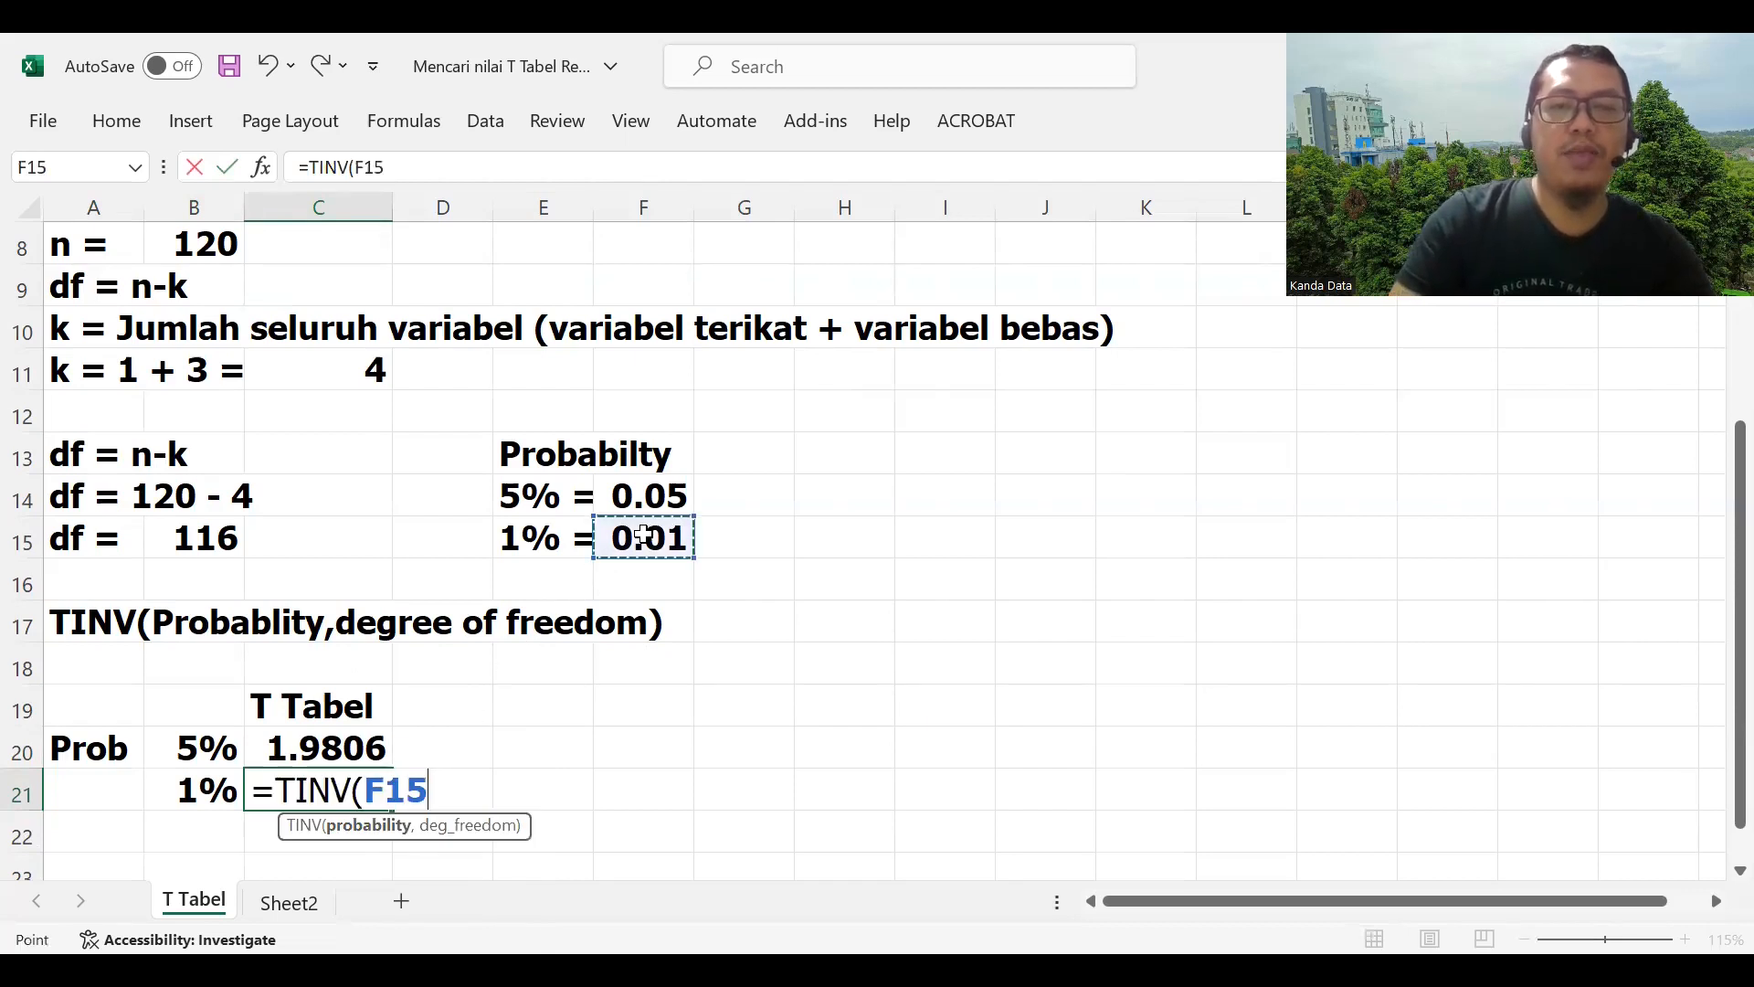
text(,)
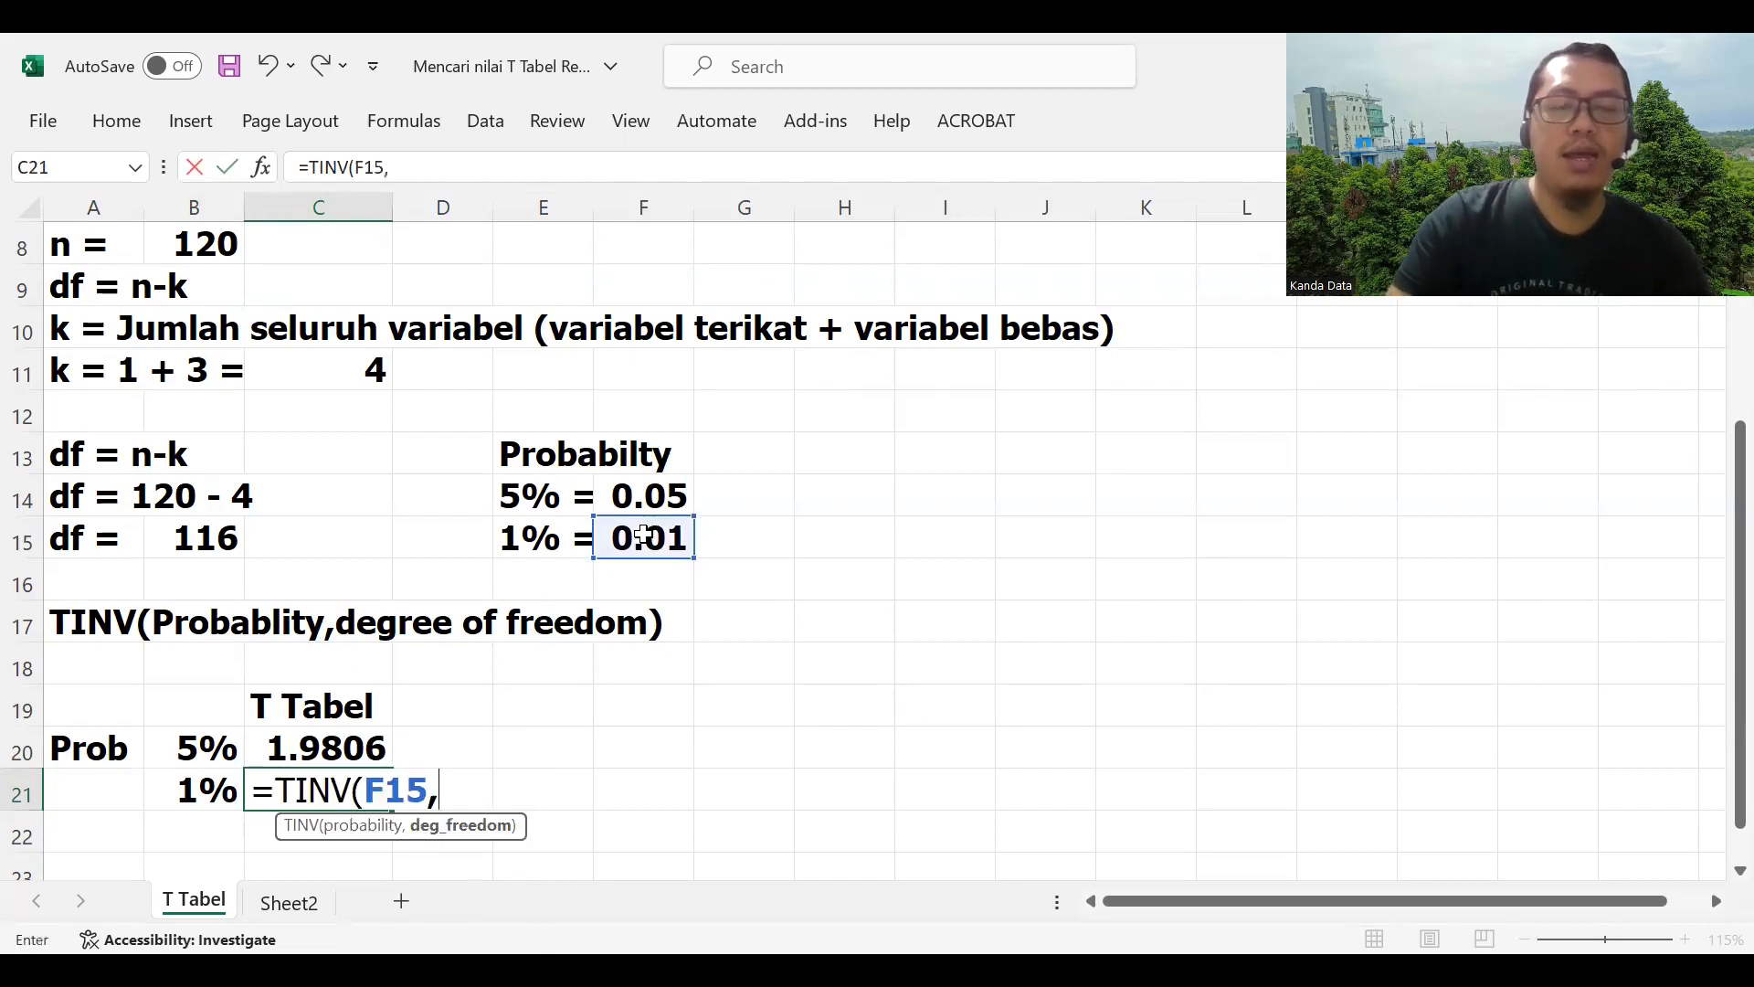
click(195, 537)
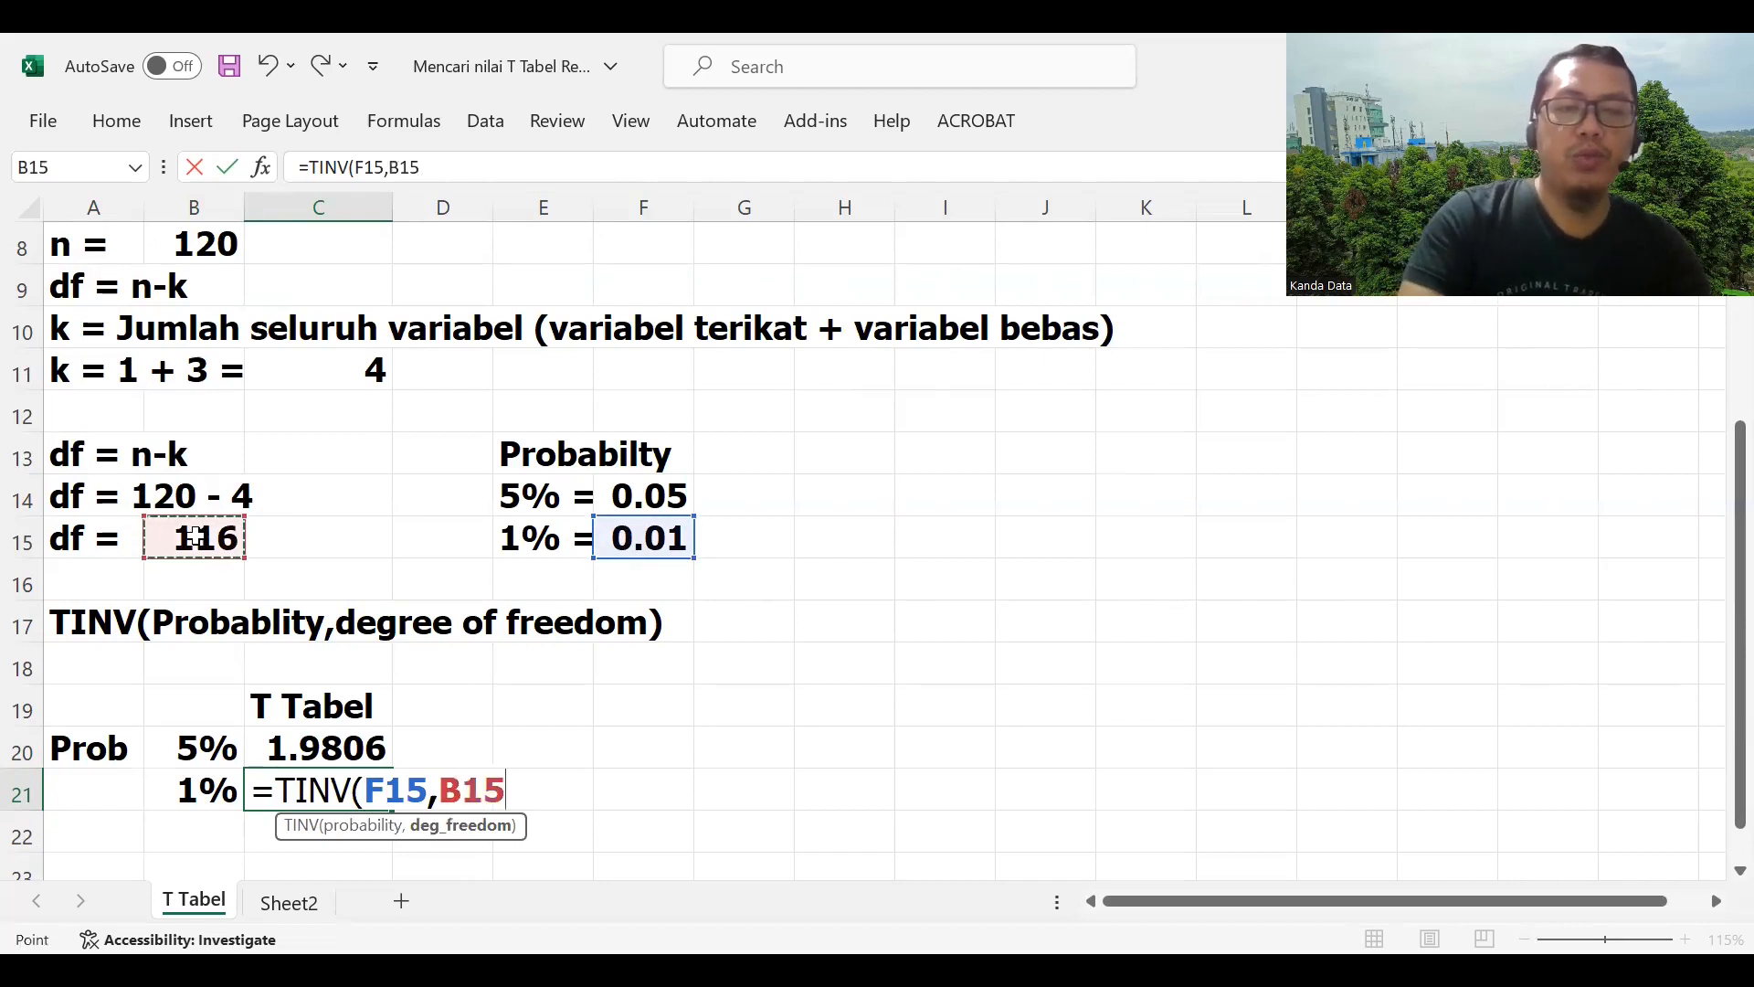
text())
key(Return)
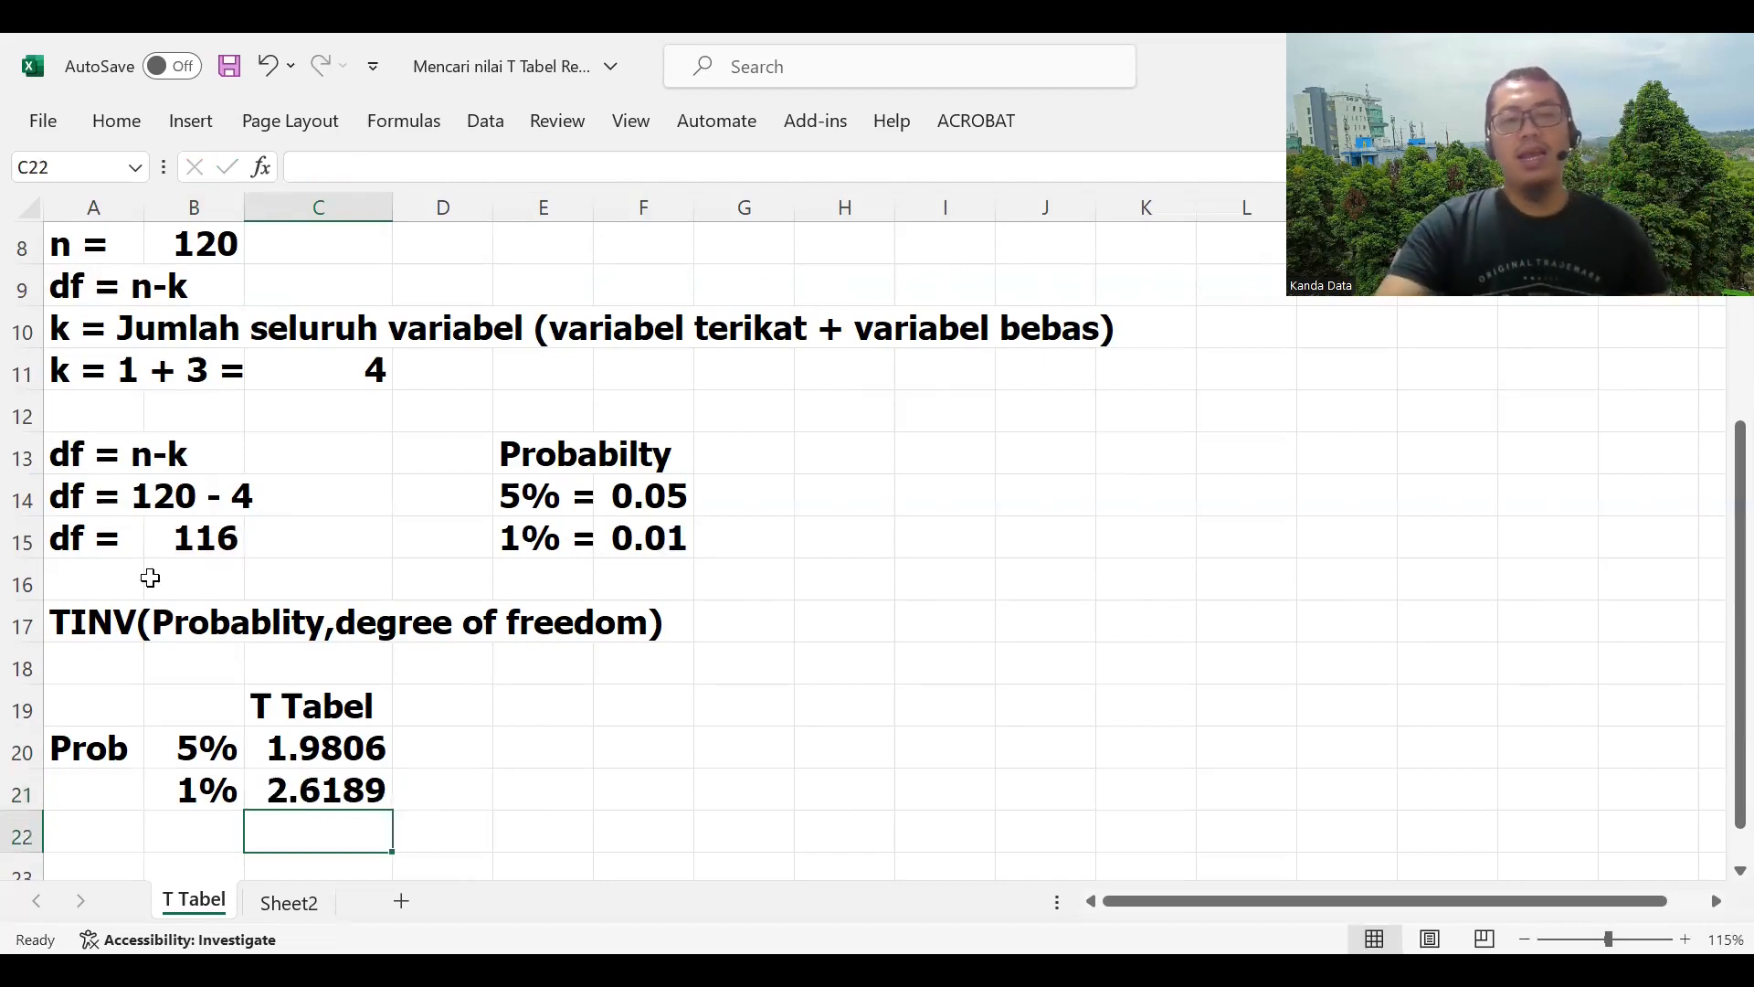
Step: Apply All Borders to the T Tabel results in A19:C21
drag(118, 699, 325, 778)
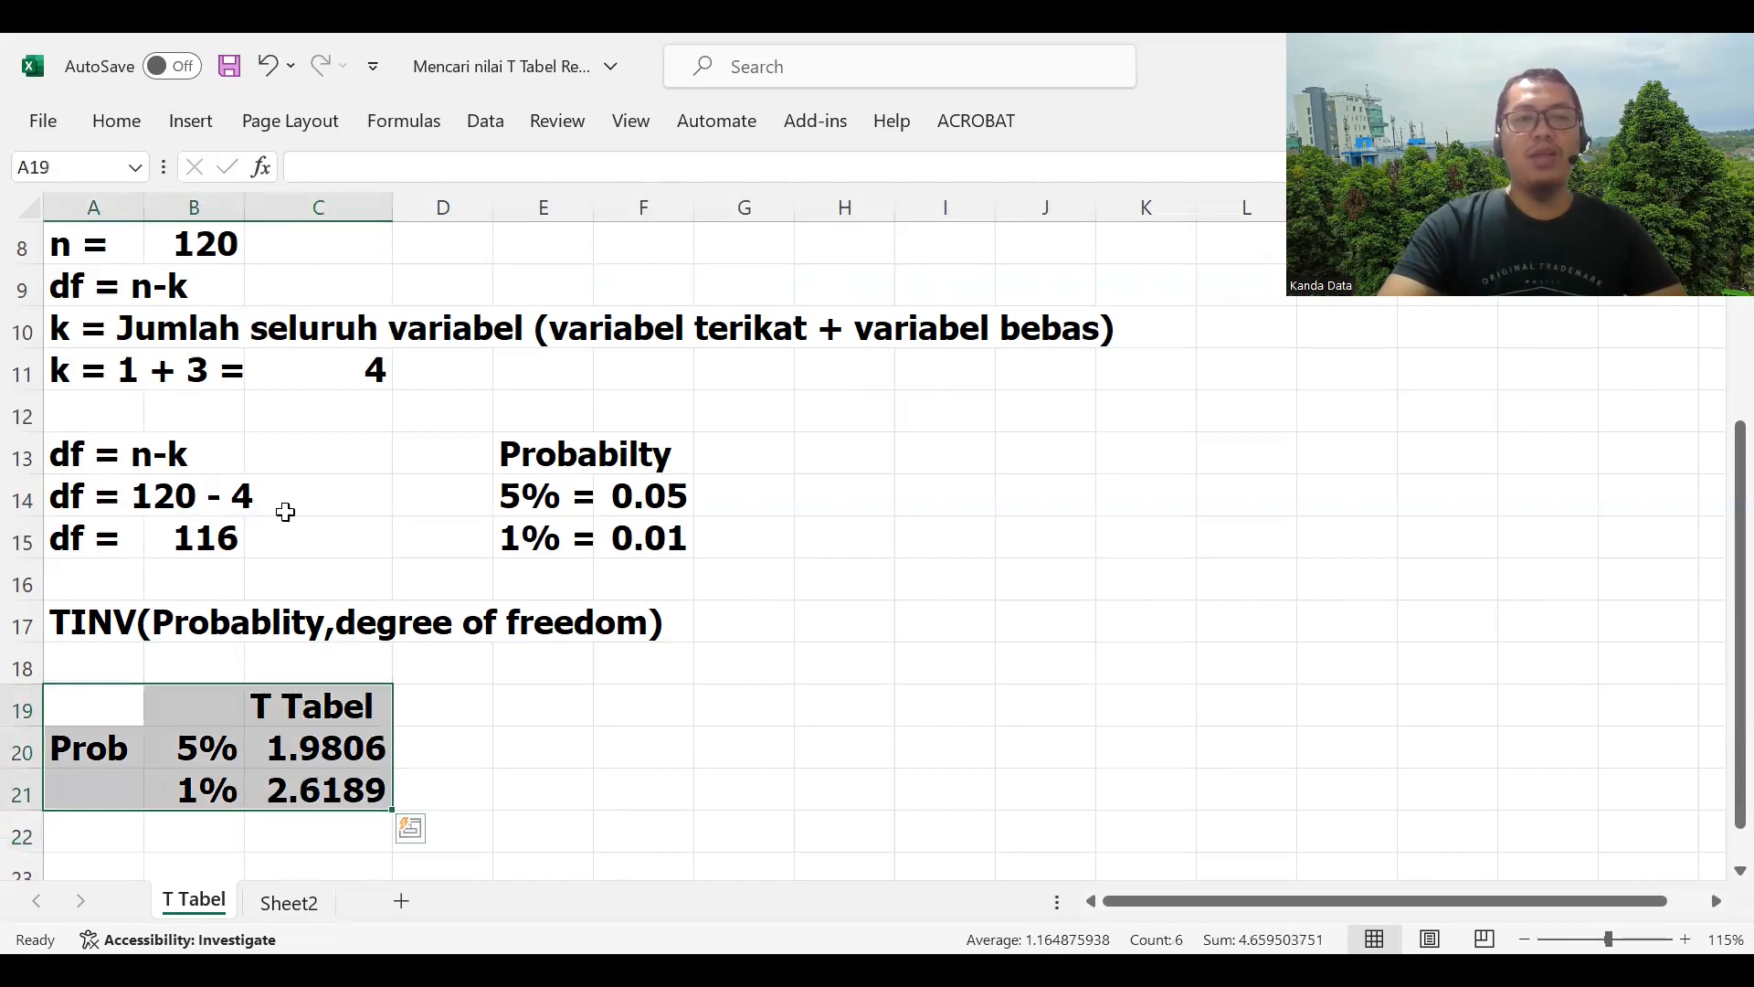
click(133, 135)
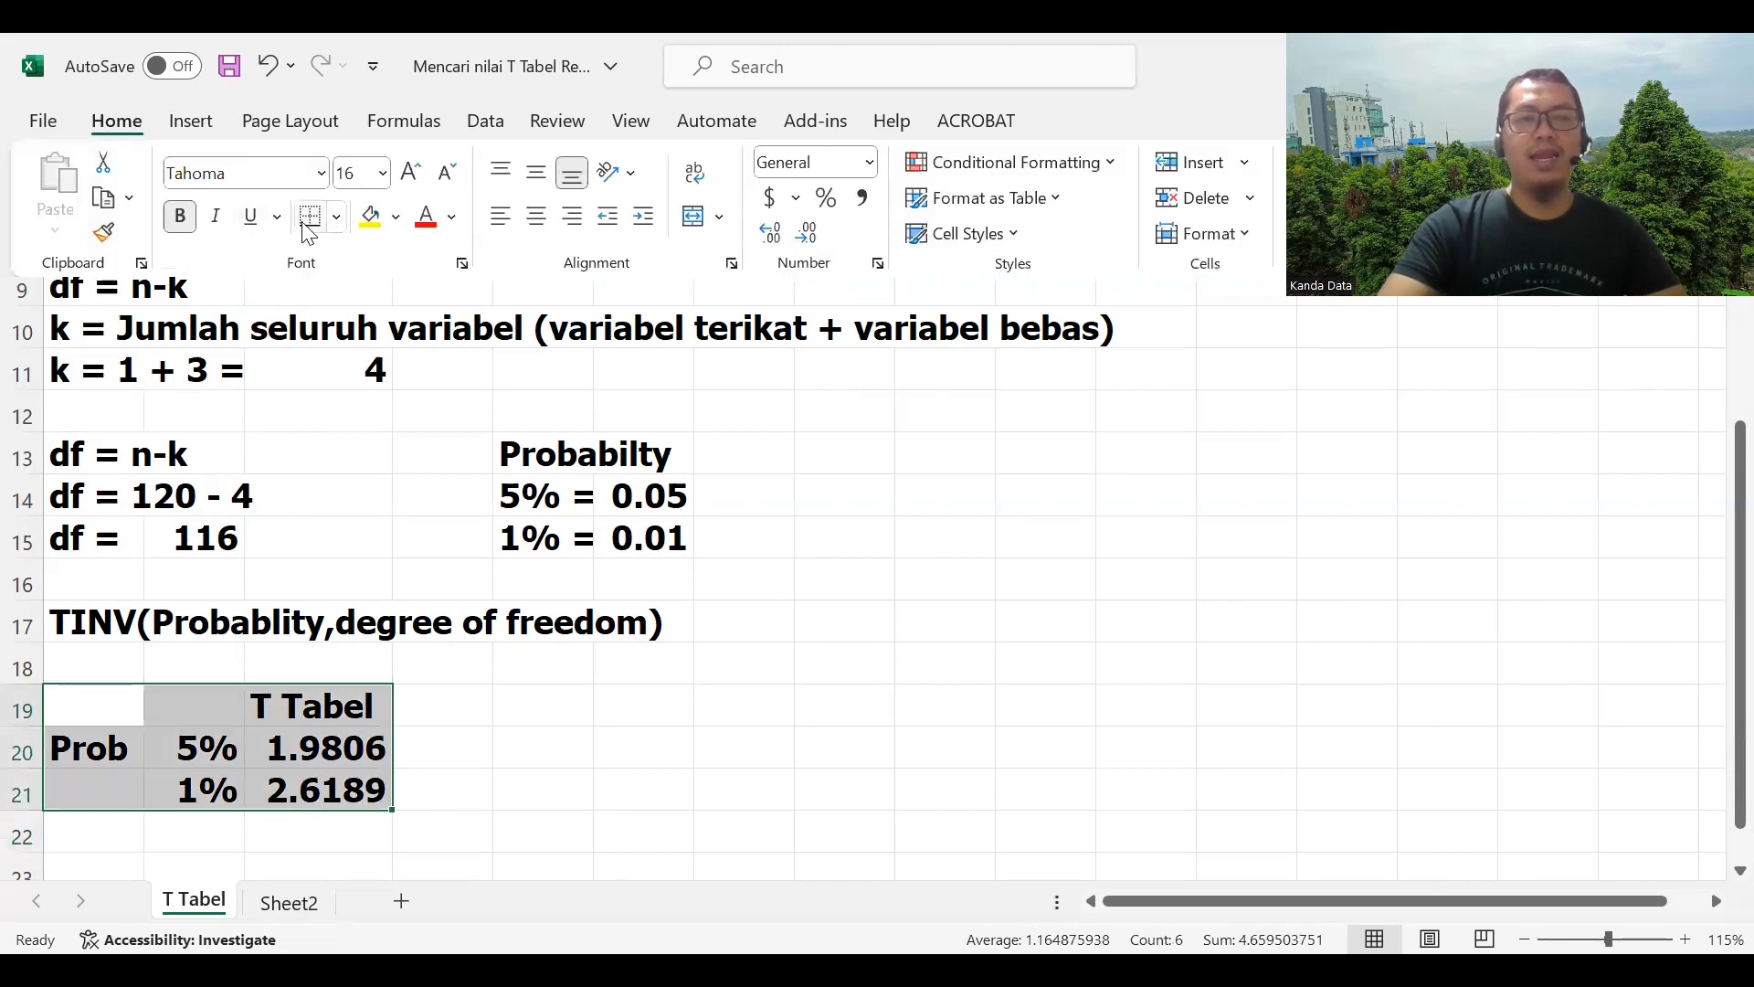
click(336, 217)
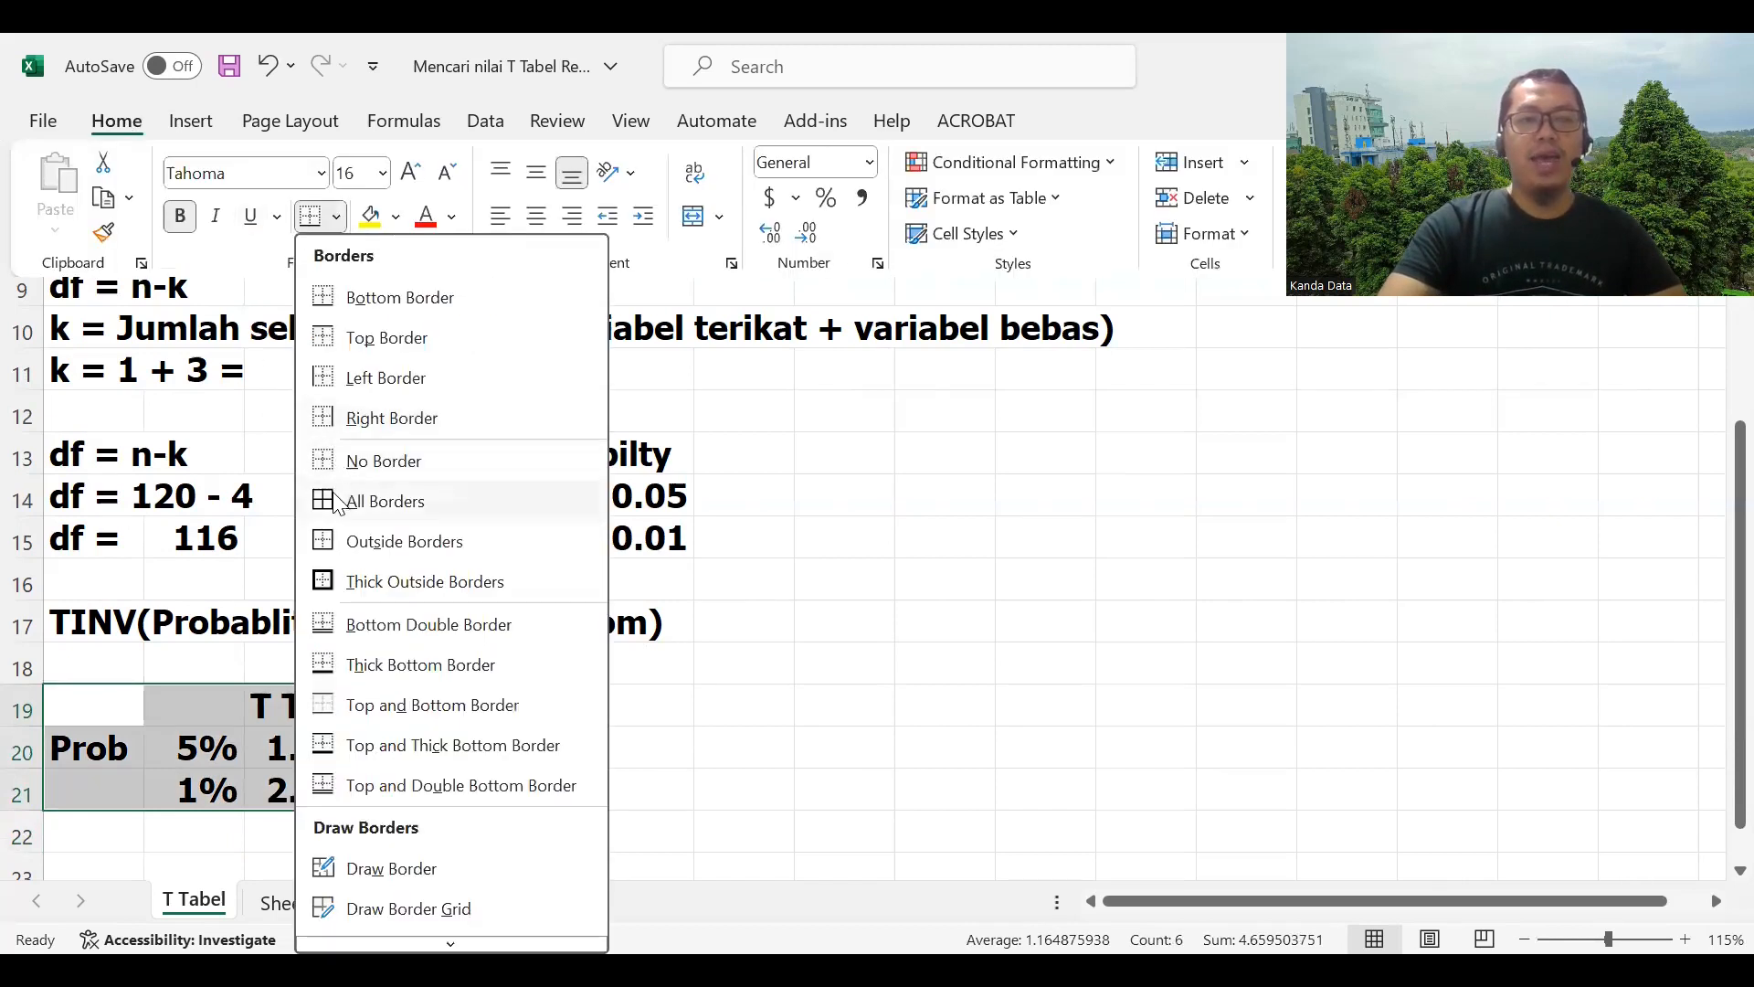
click(336, 501)
click(418, 777)
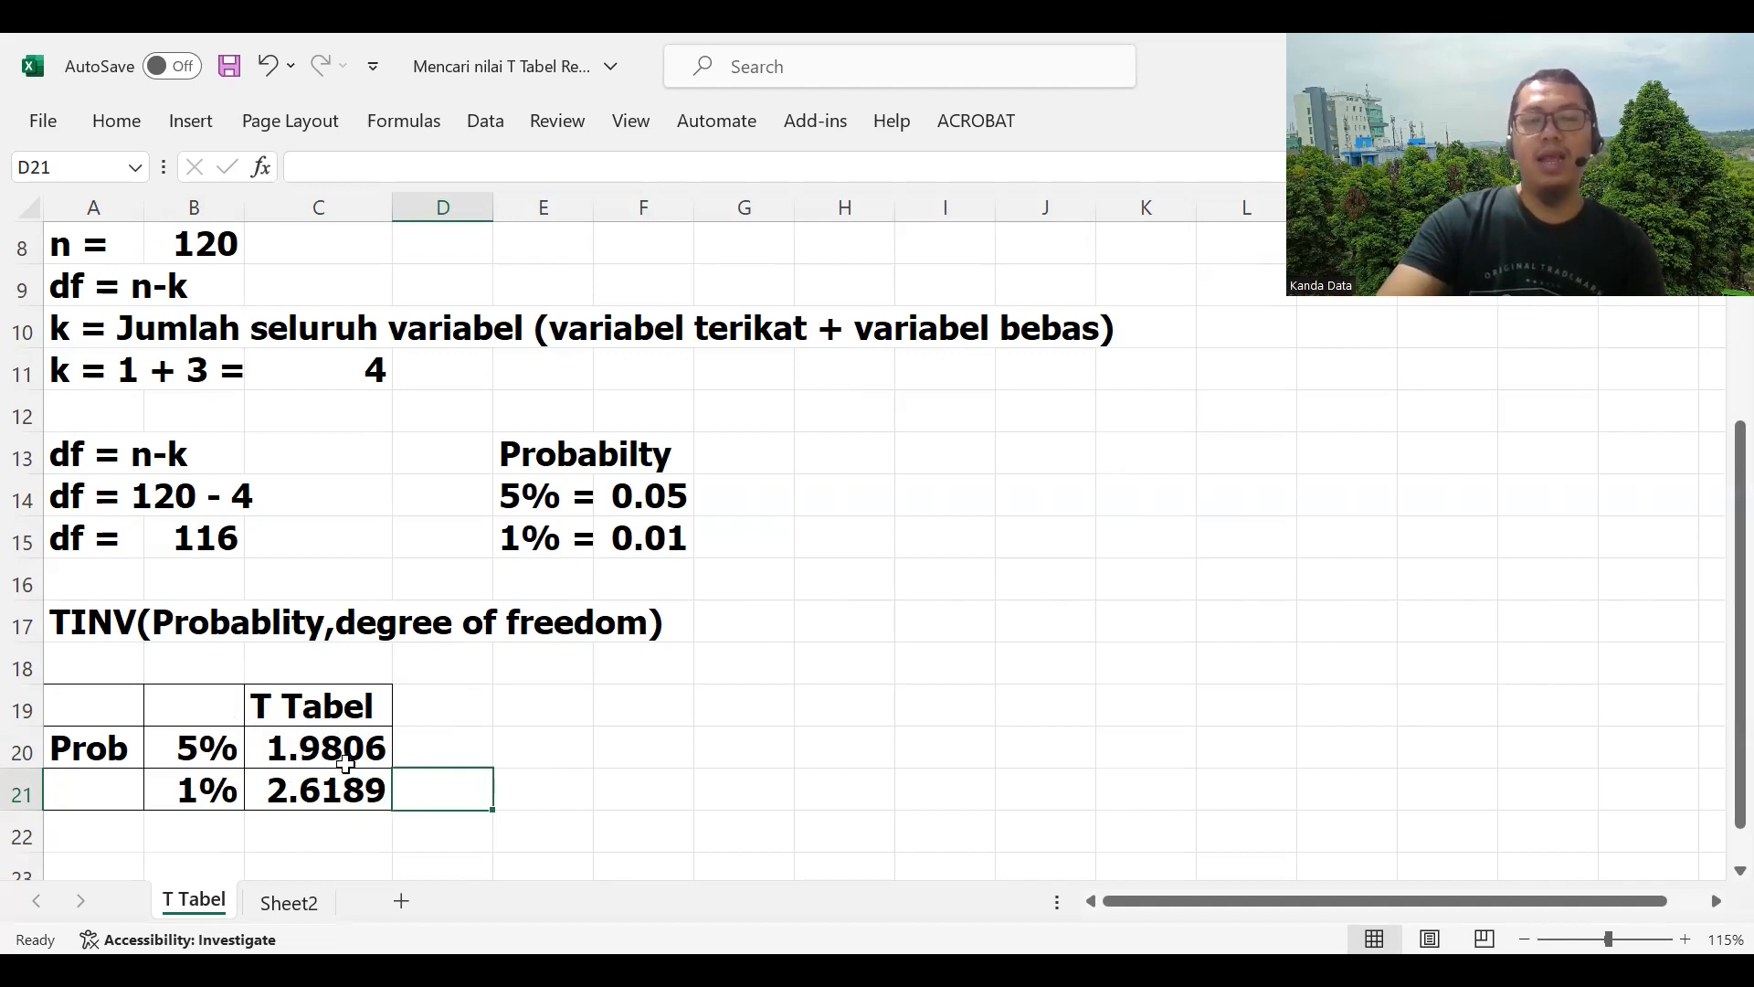
Step: Enter the significance rule "T hit > T tabel = Signifikan" in cell E20, beside the 5% result
click(521, 747)
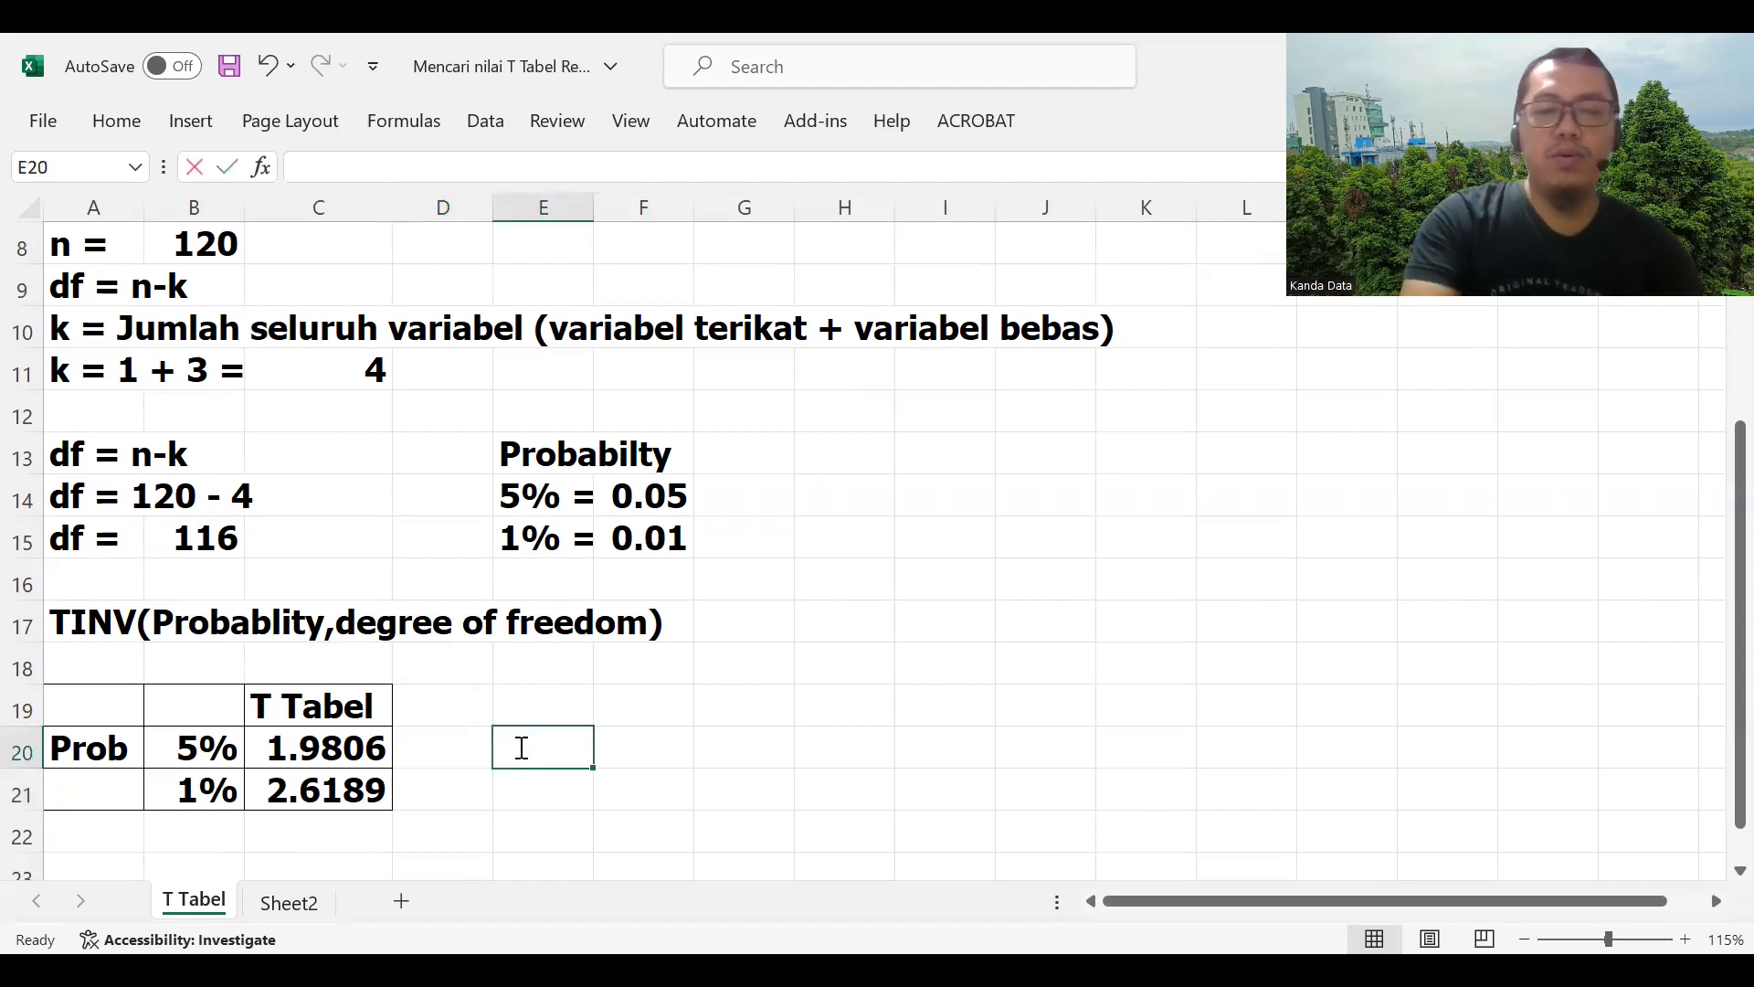
text(T hit)
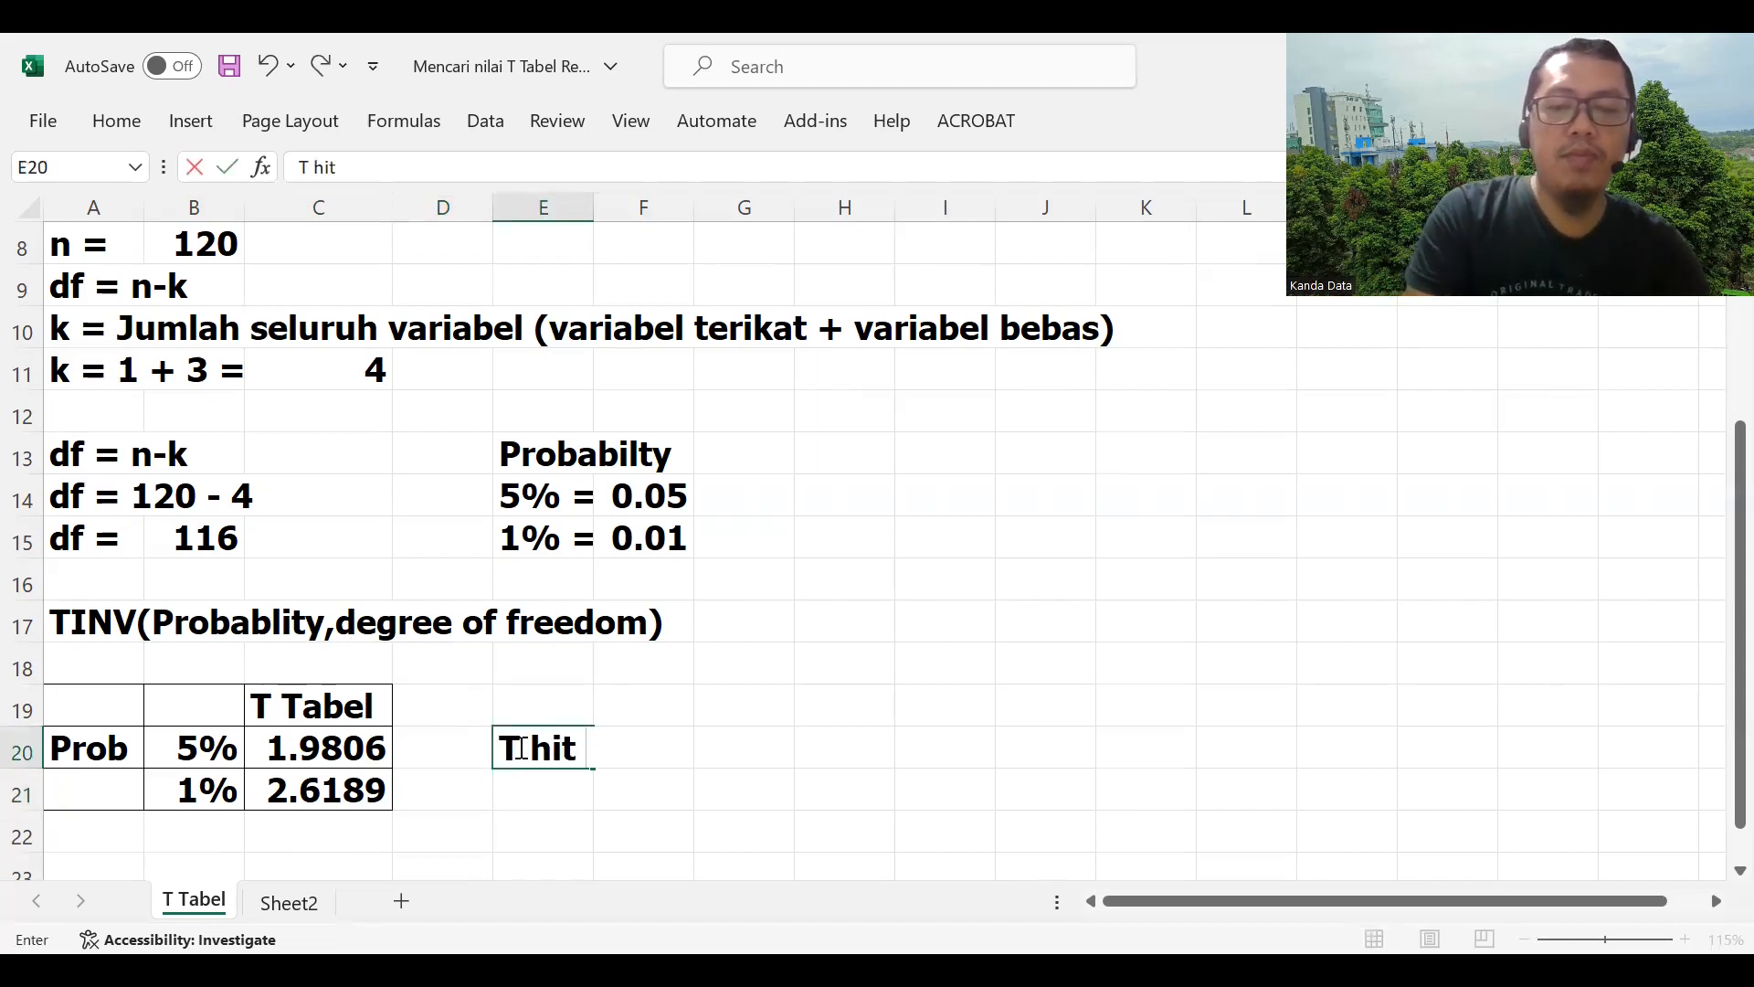
text( > T tab)
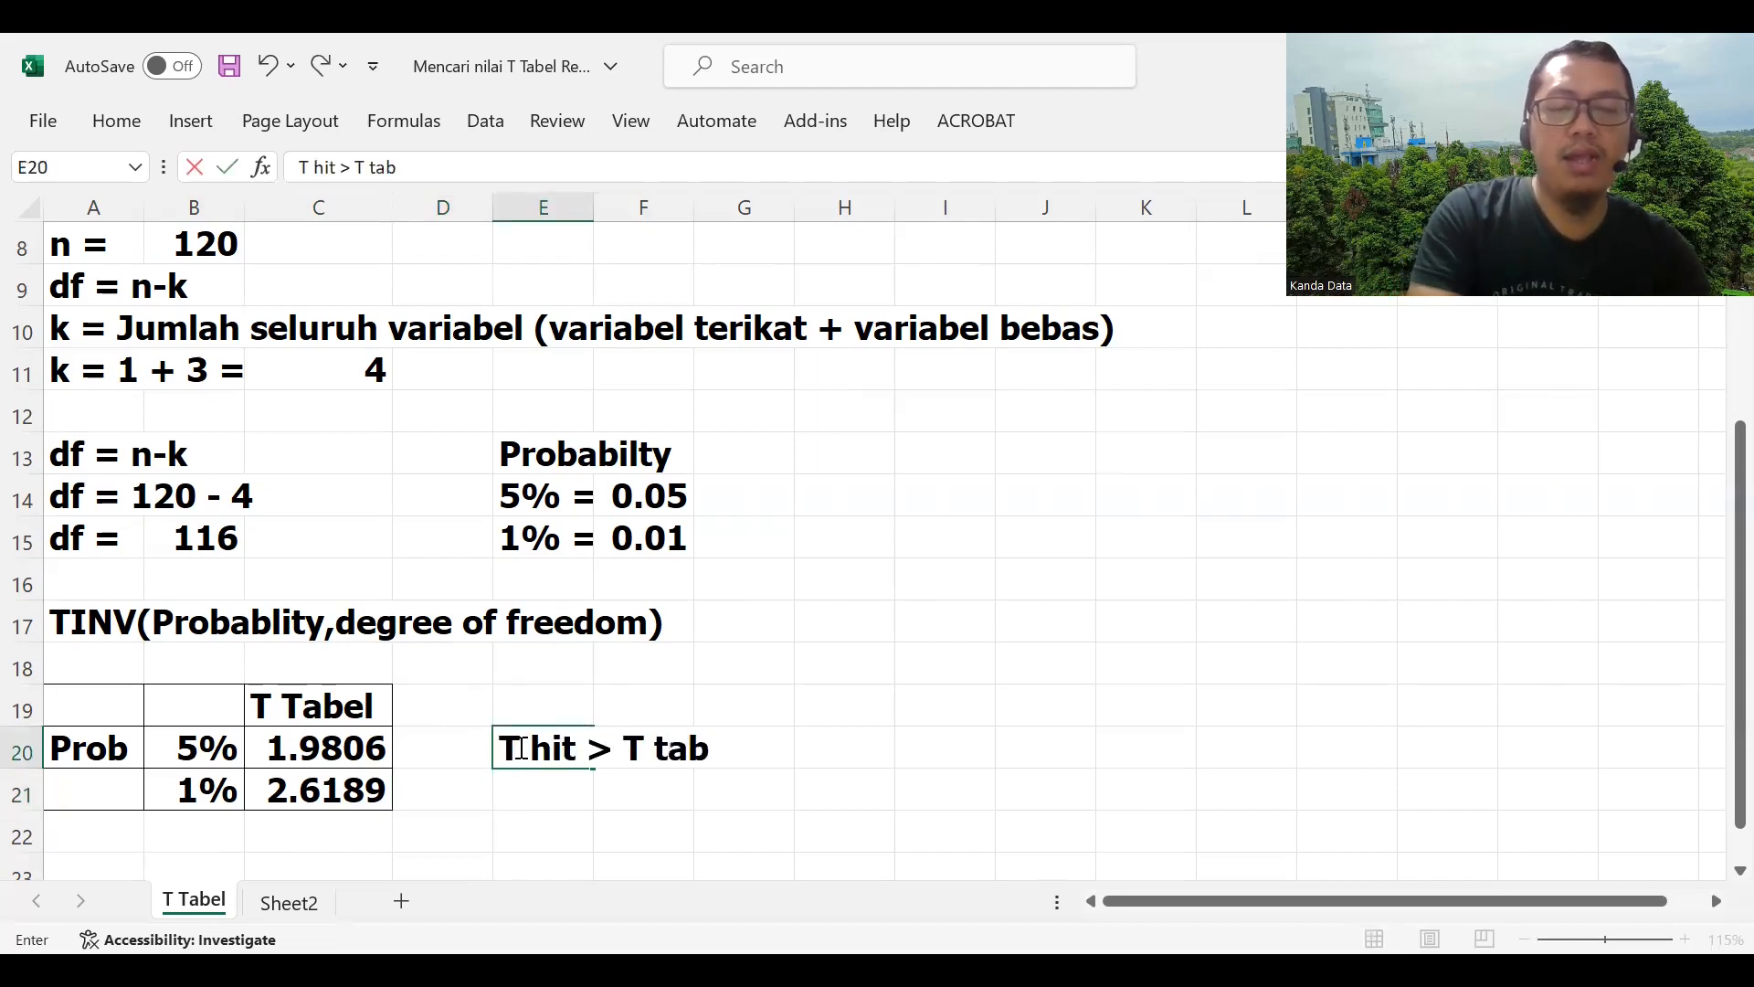
text(el =)
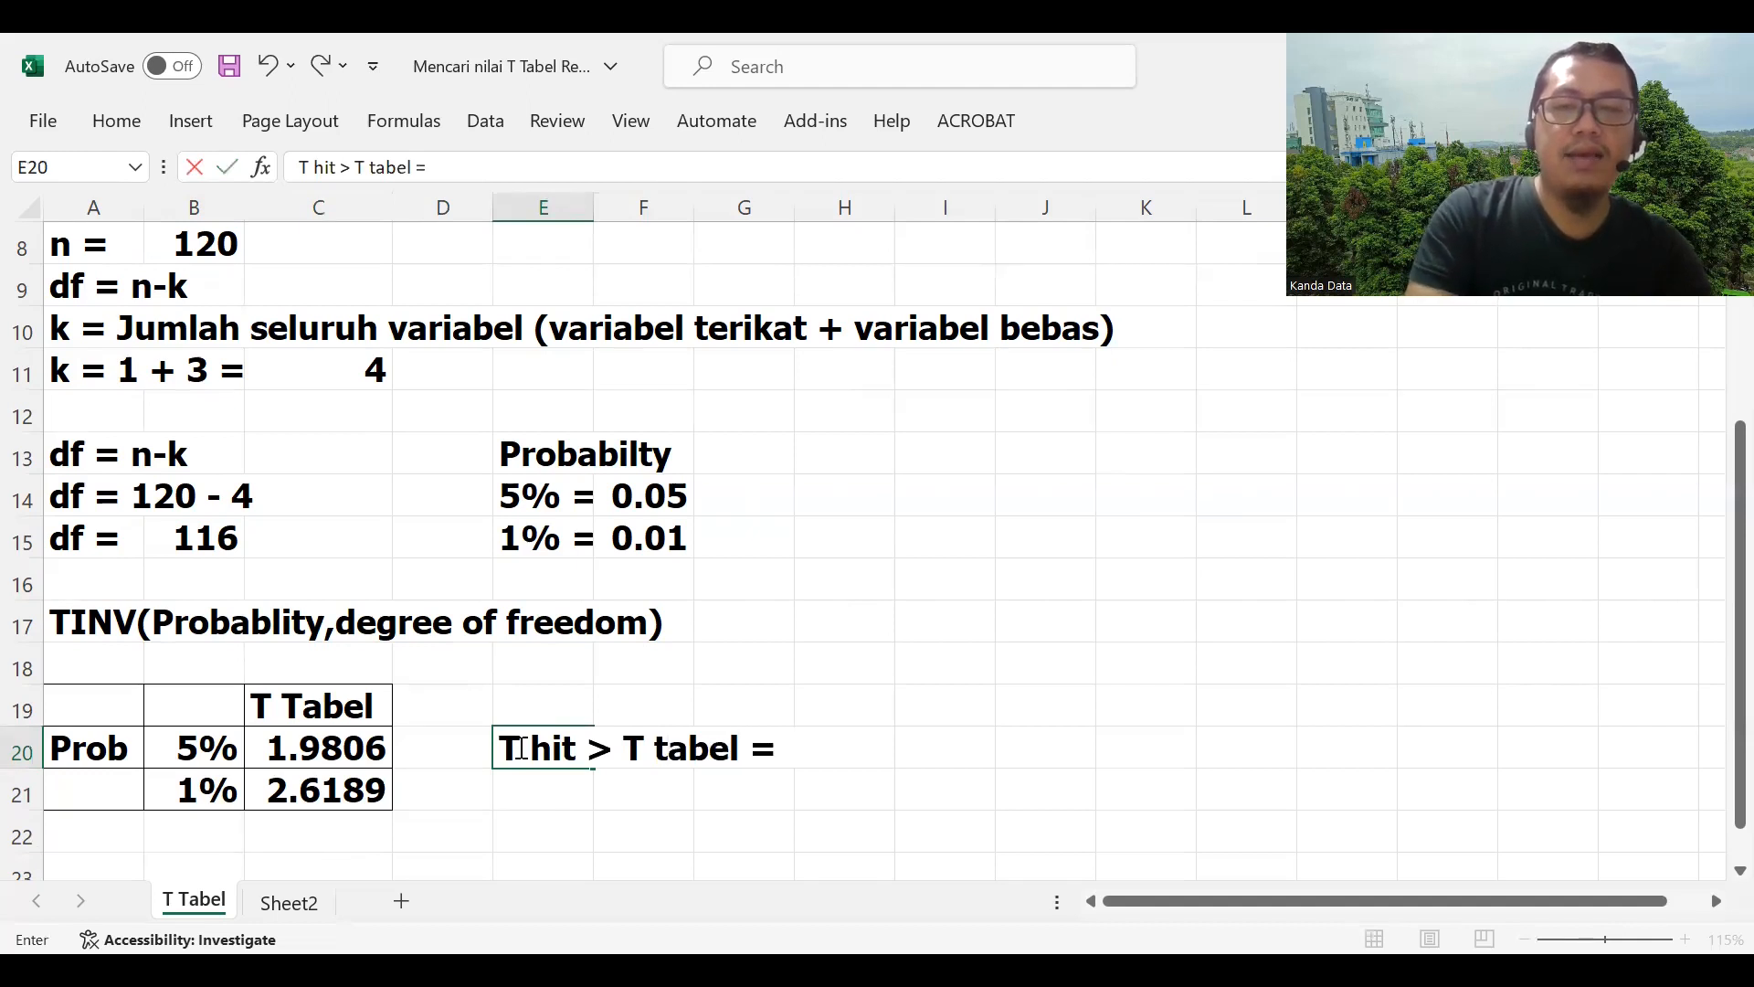
text( Sign)
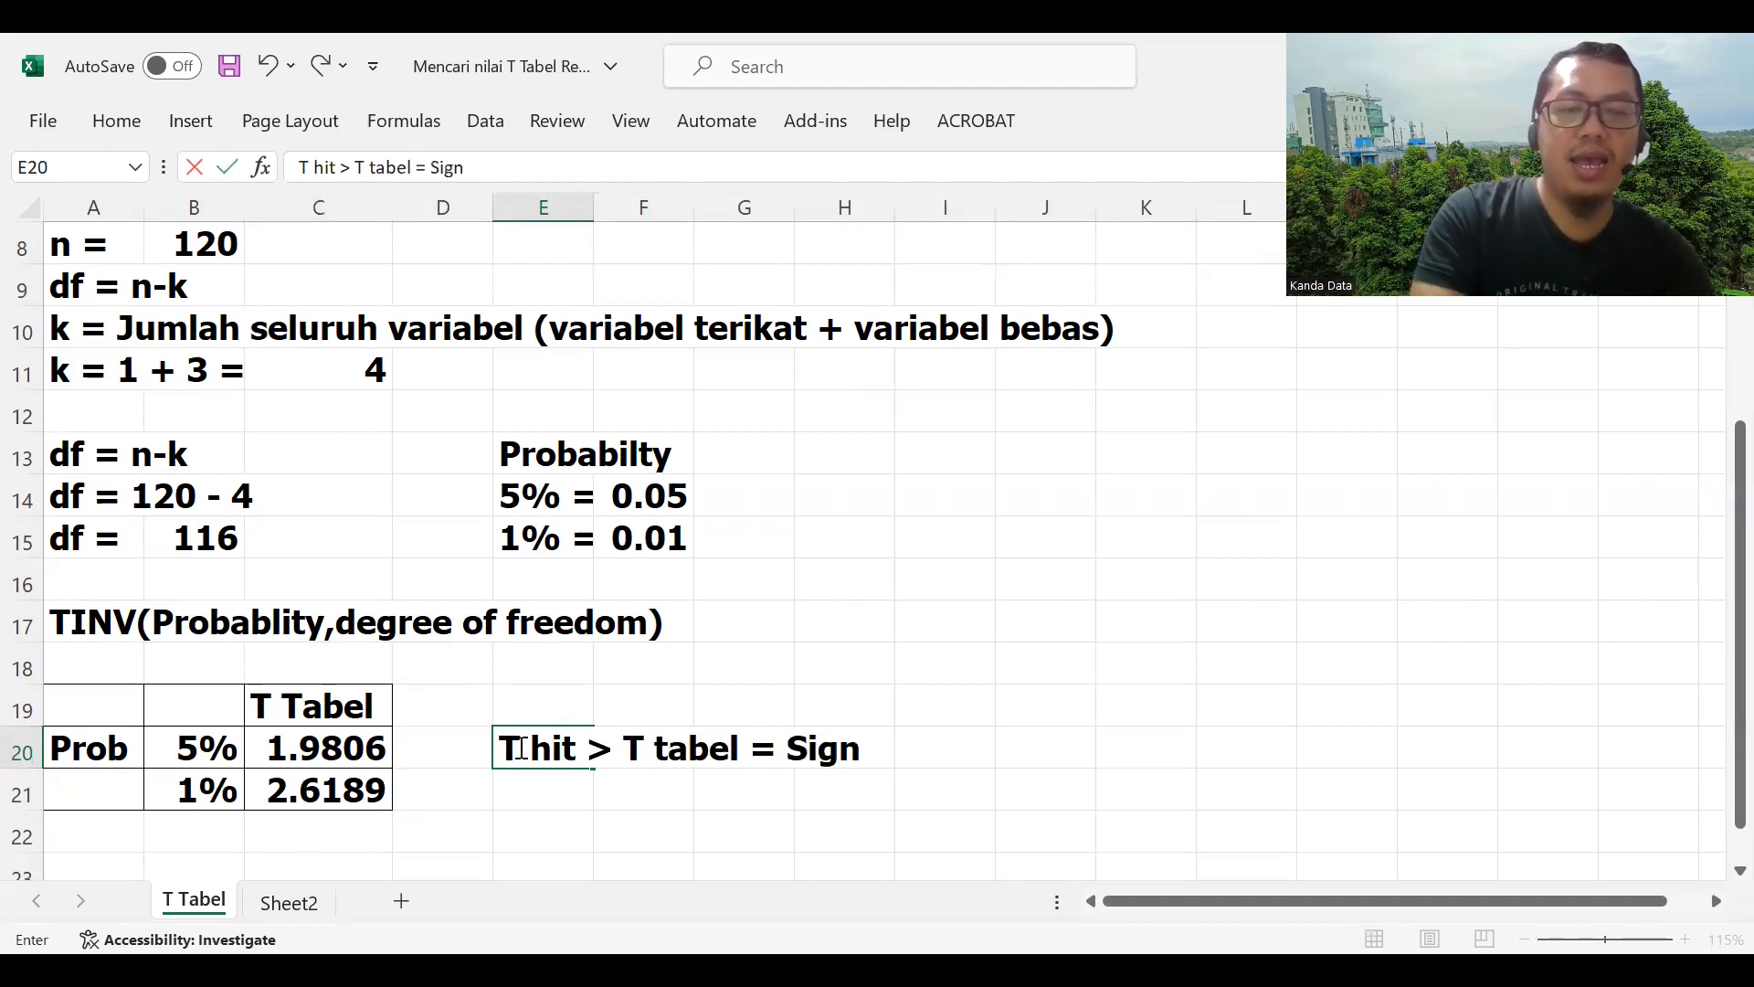
text(ifikan)
key(Return)
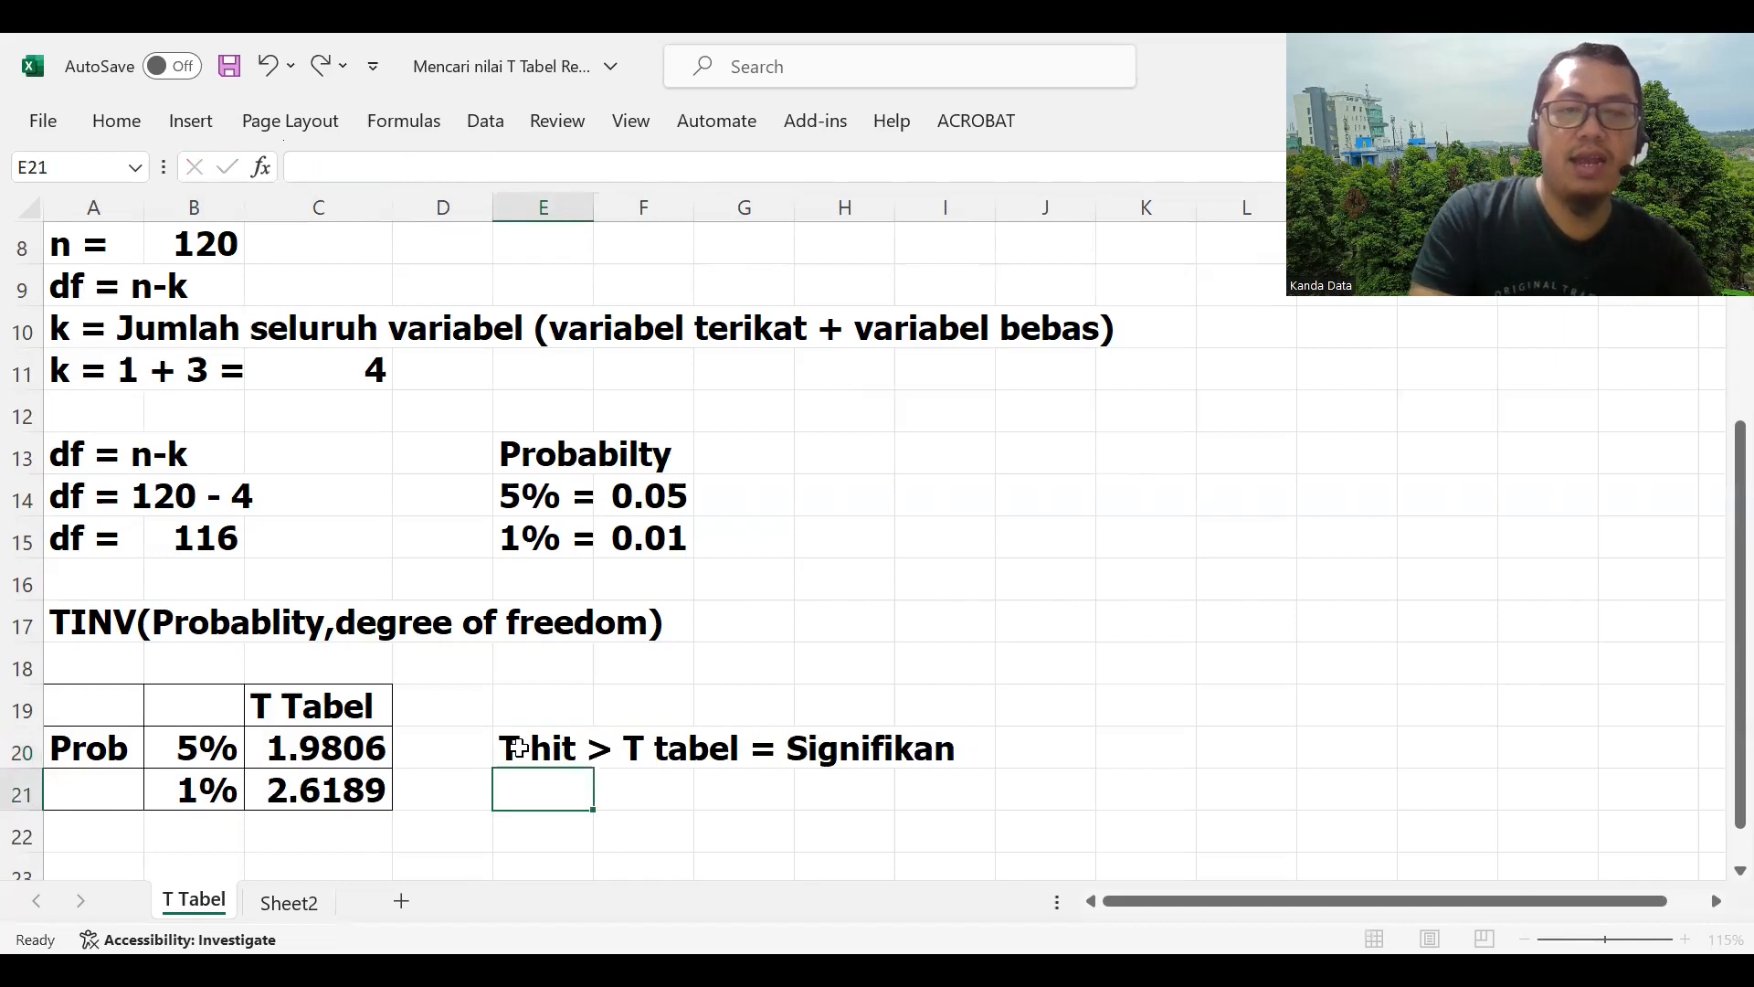
Step: Enter the non-significance rule "T hit < T tabel = ns" in cell E21
text(T hit)
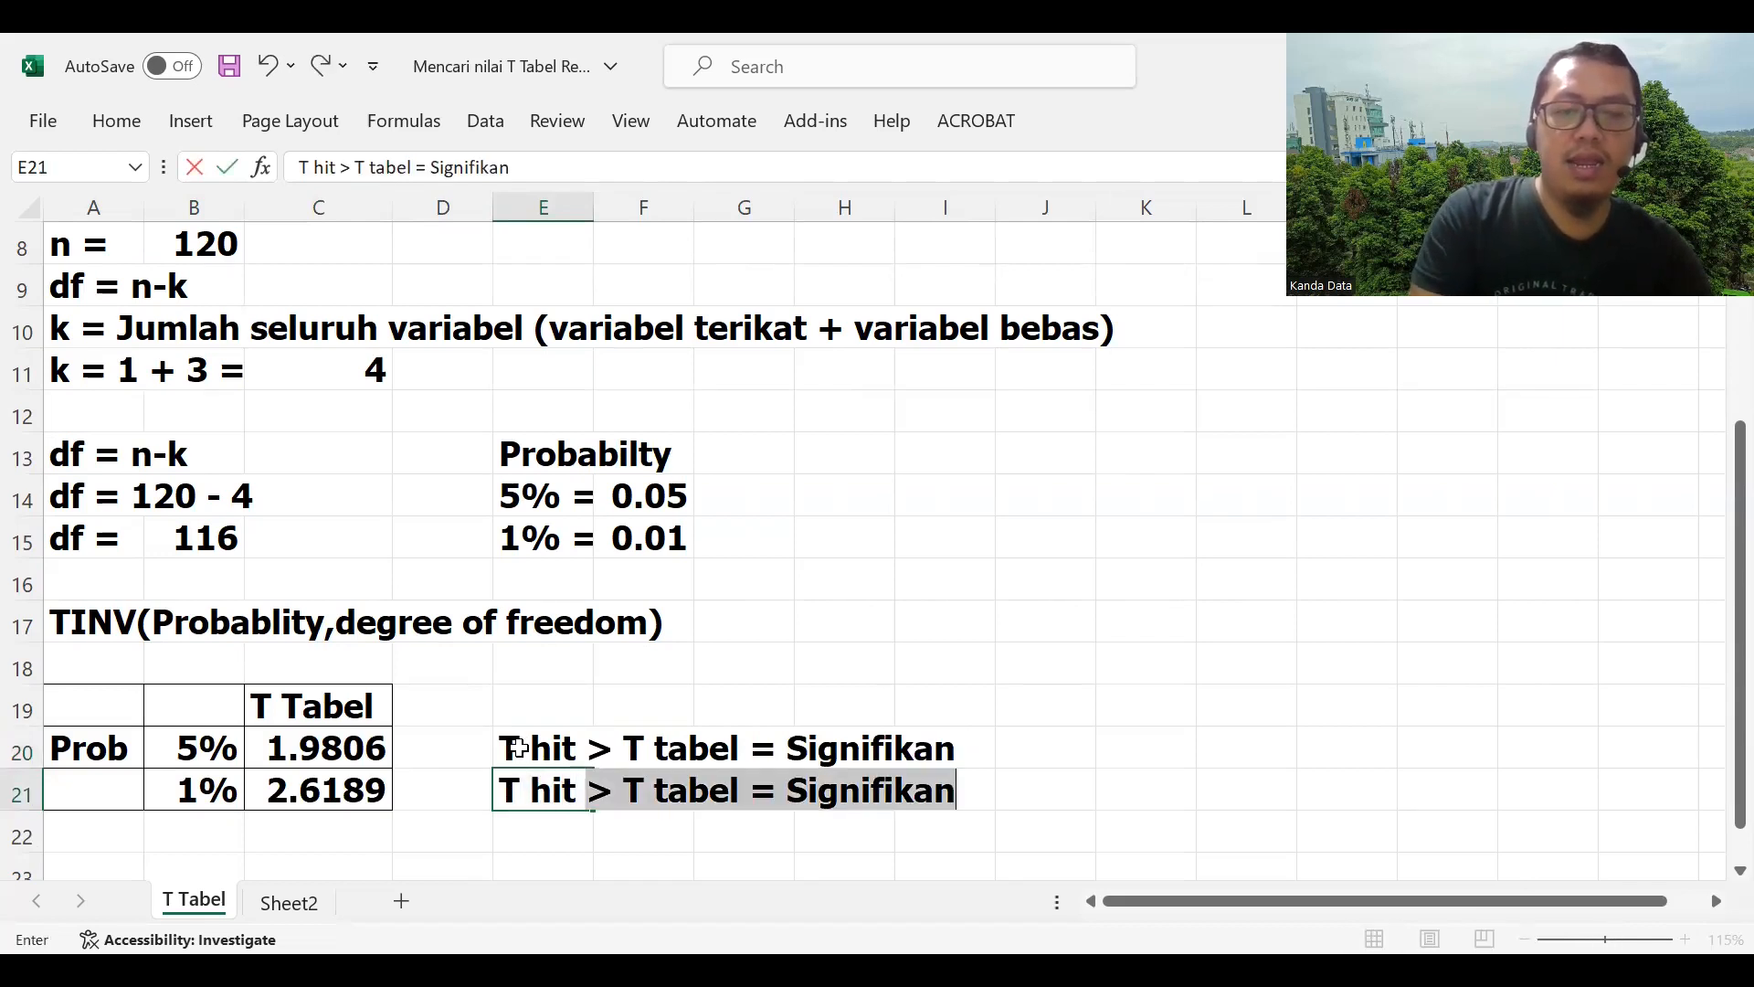
text( < )
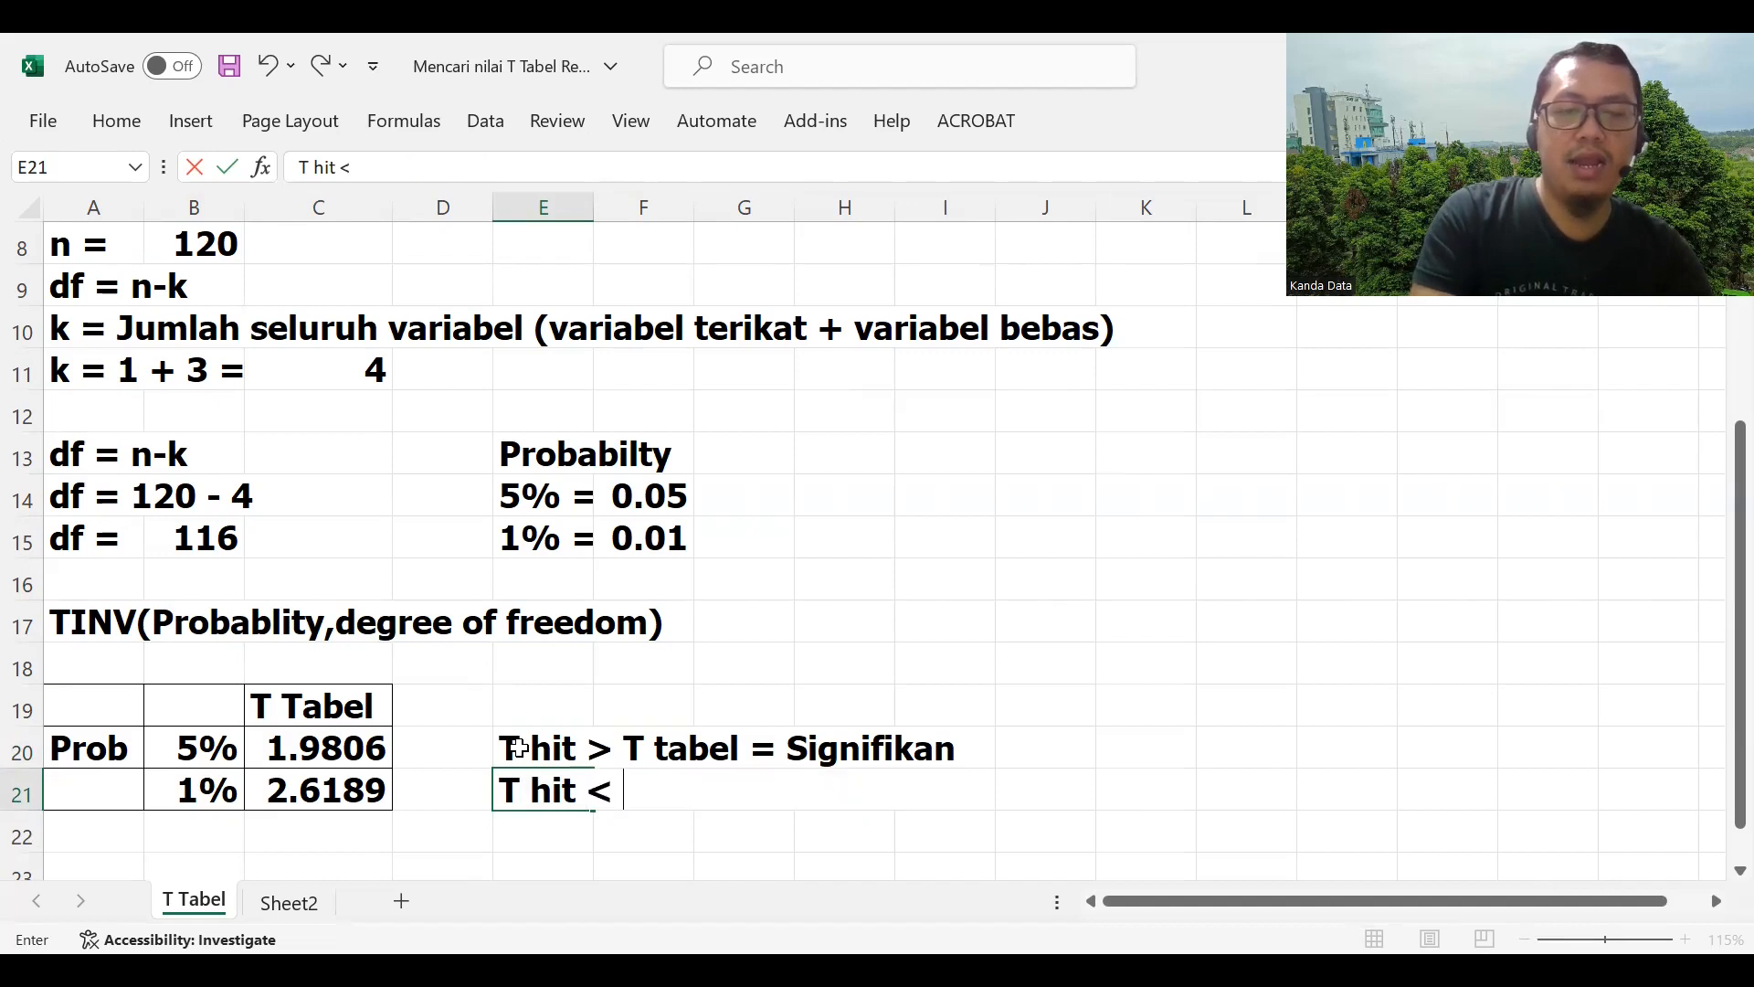
text(T tabel = ns)
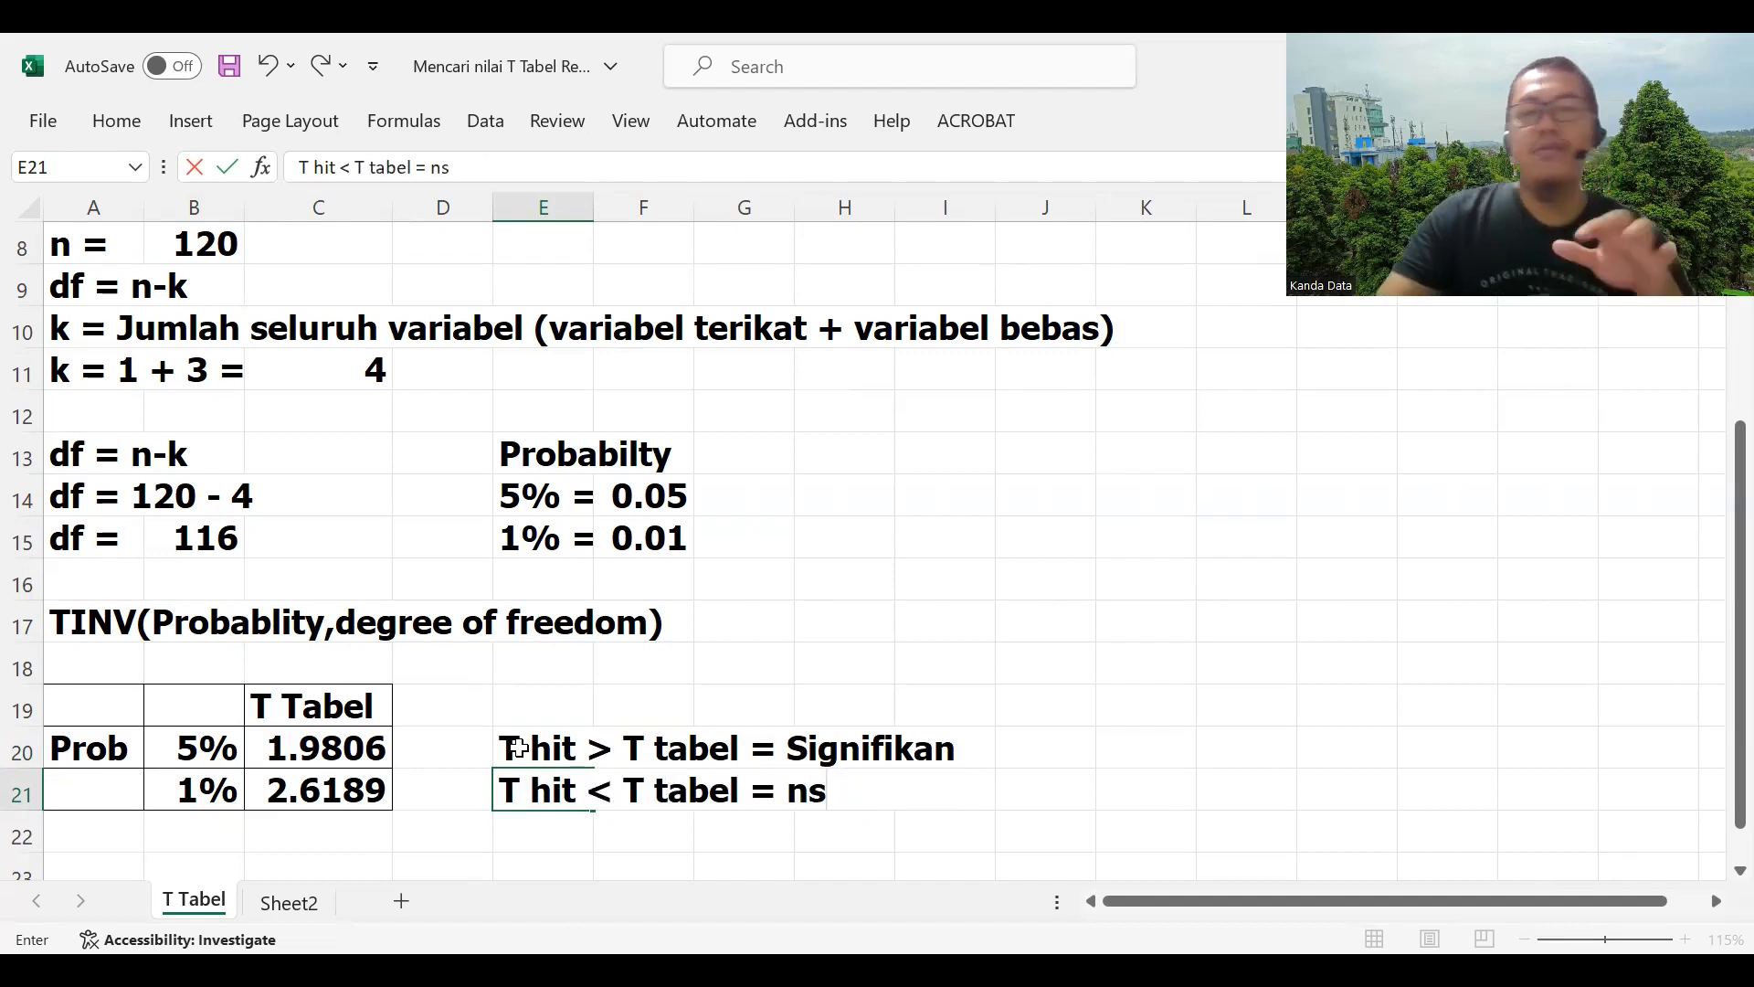
click(794, 592)
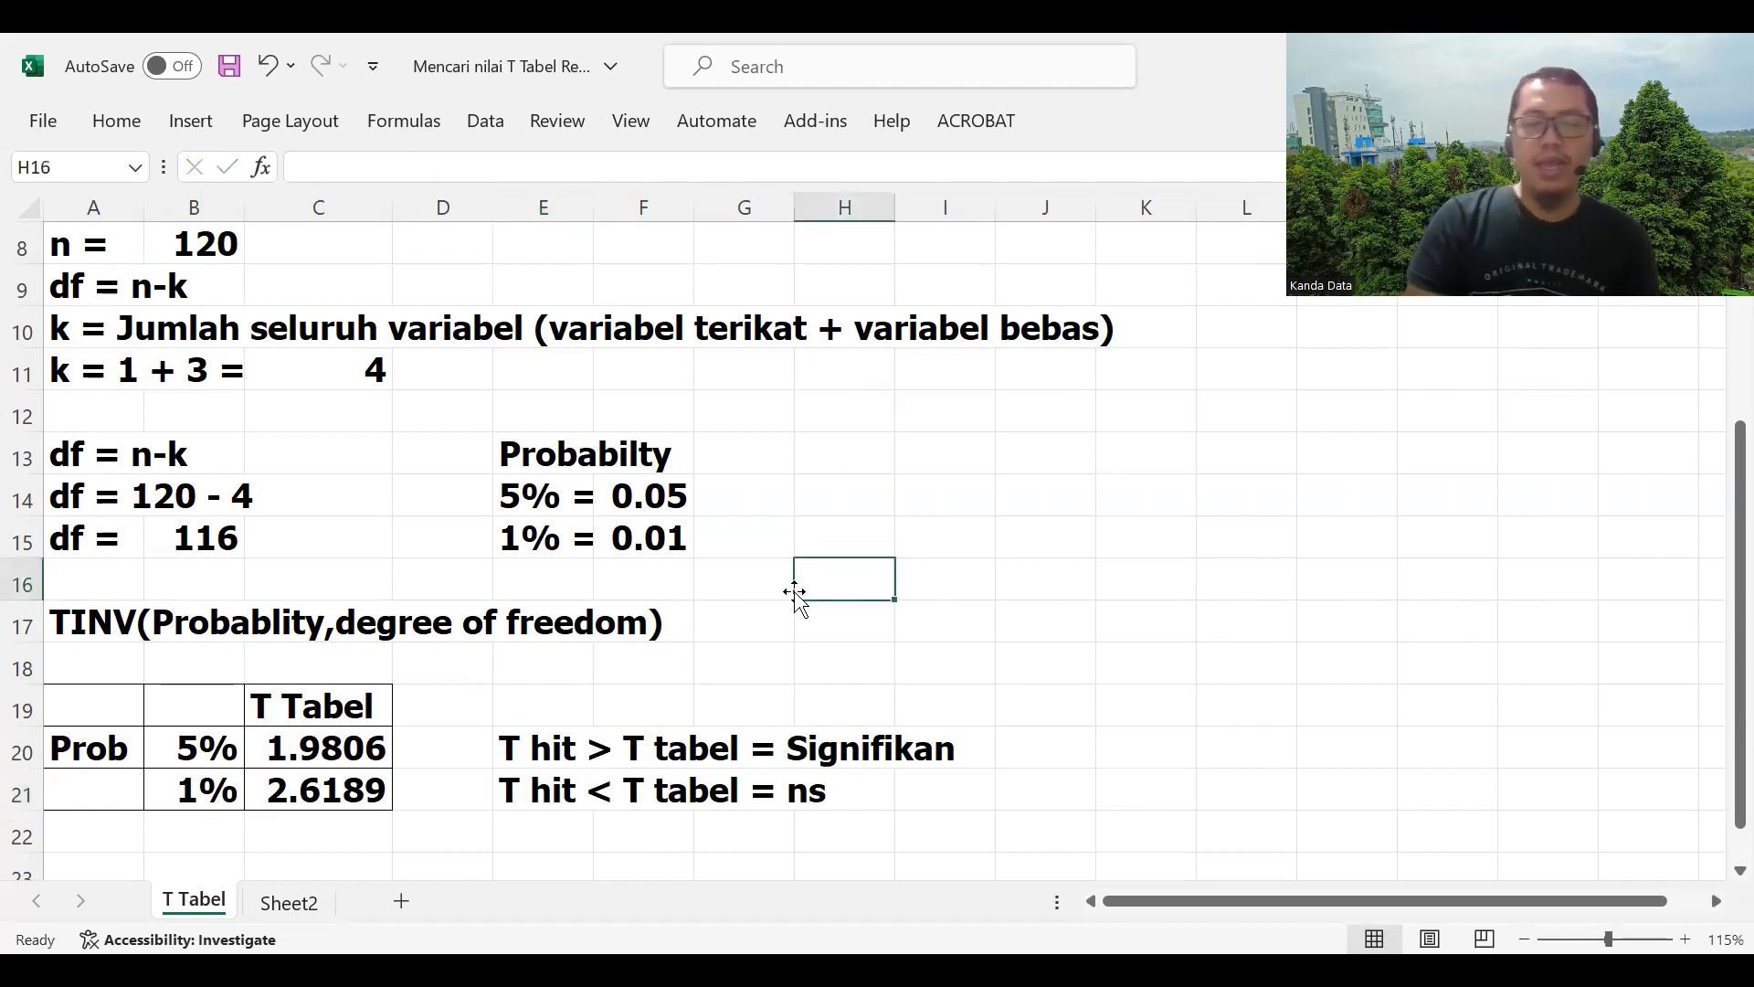